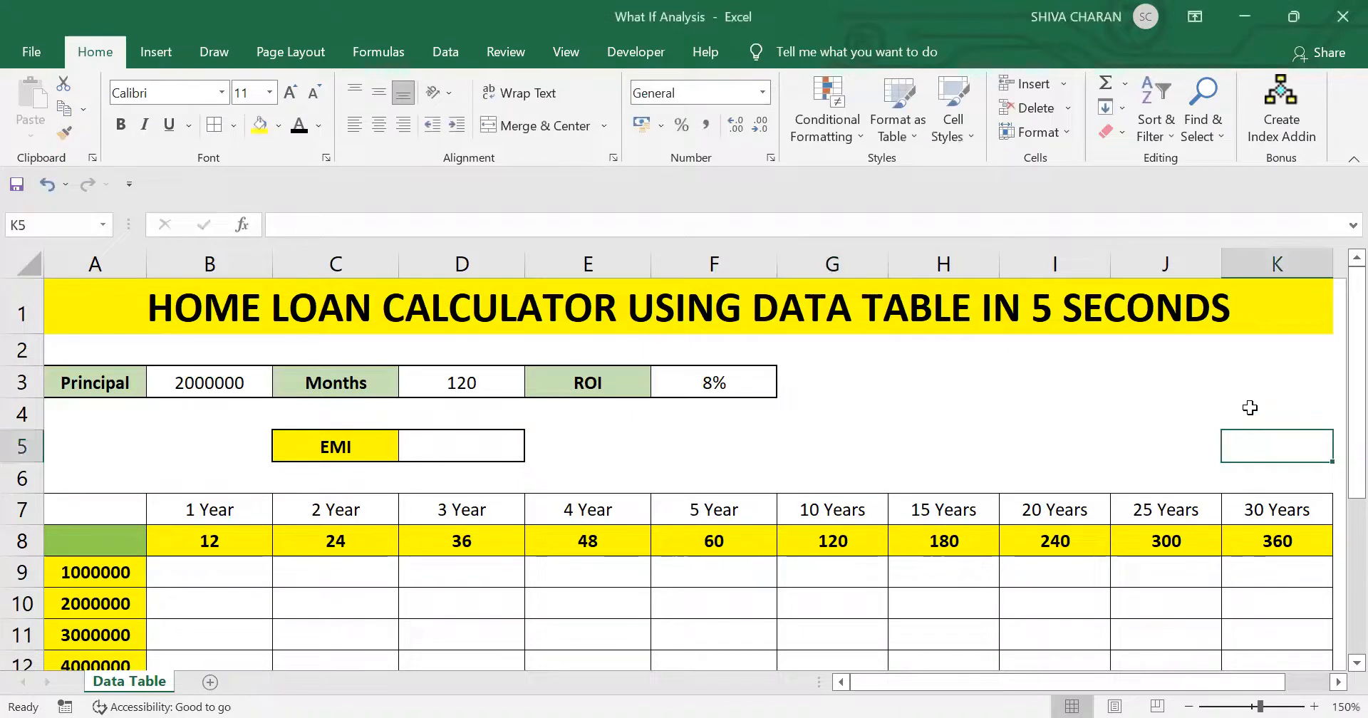
click(1249, 410)
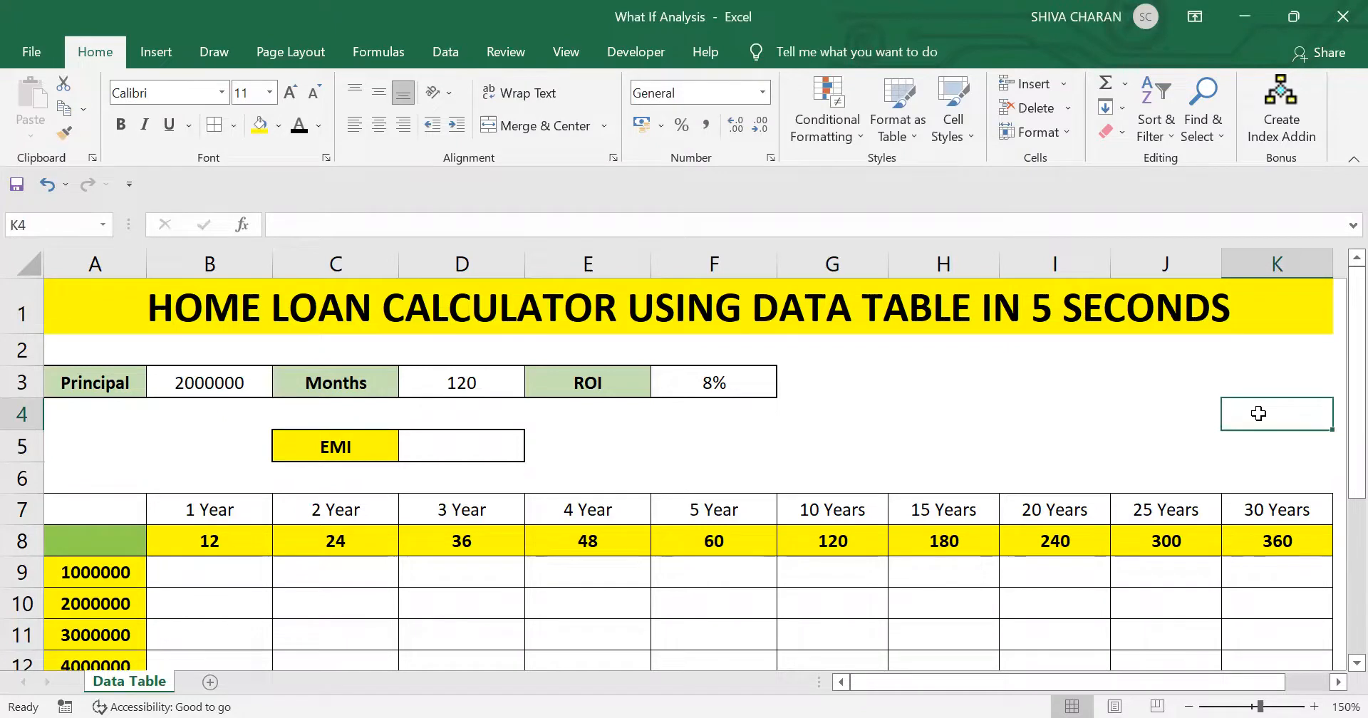
click(1145, 412)
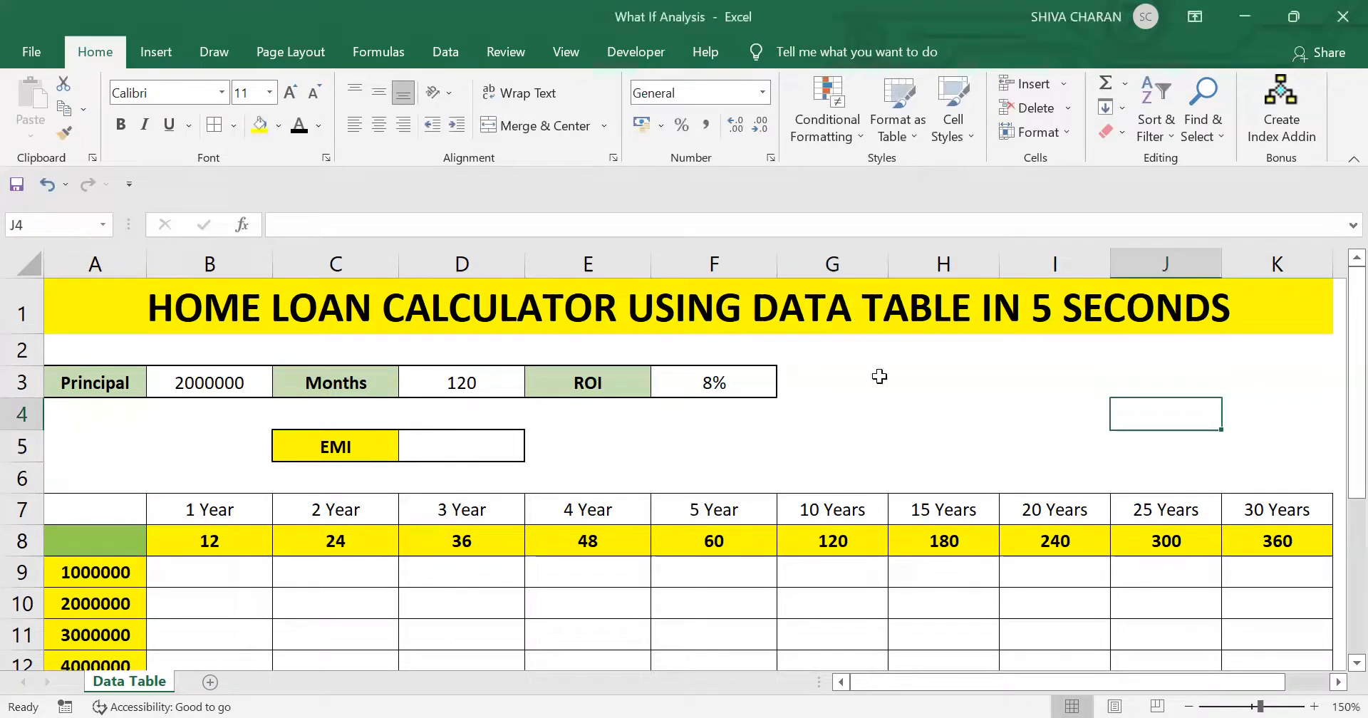
click(979, 425)
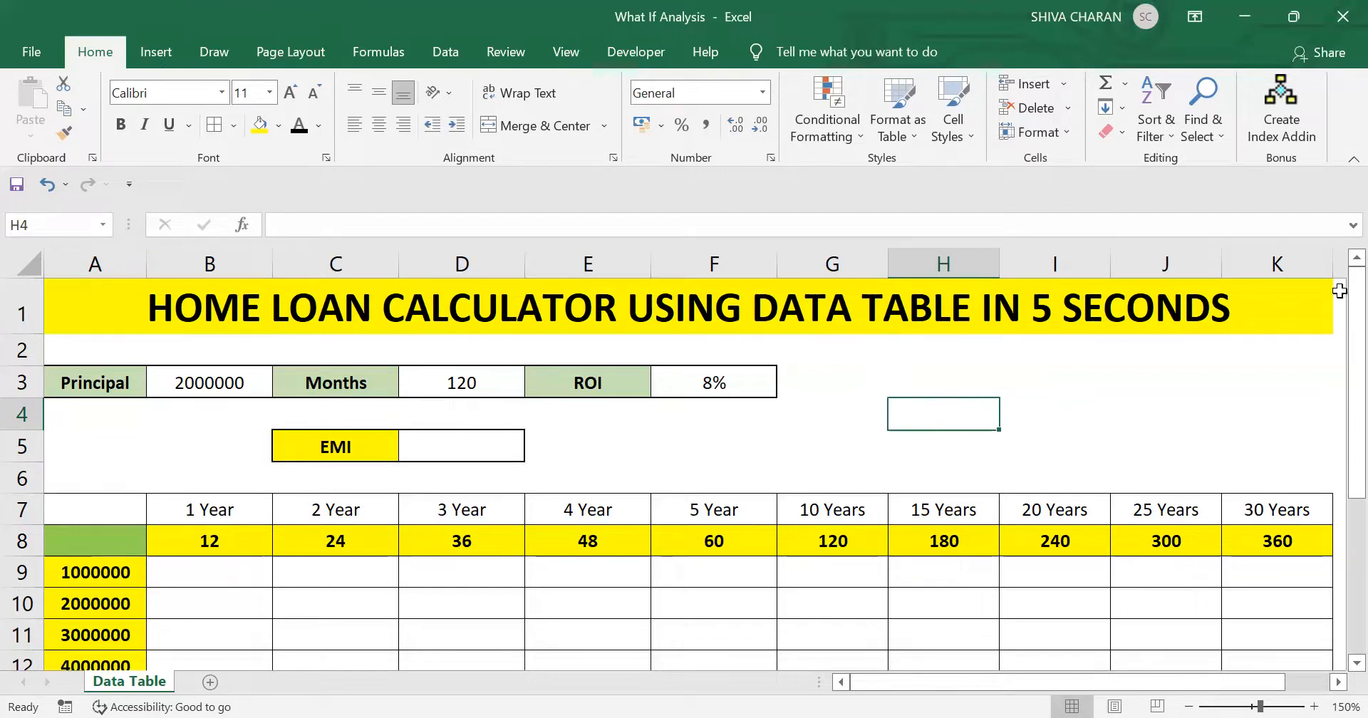
click(1067, 414)
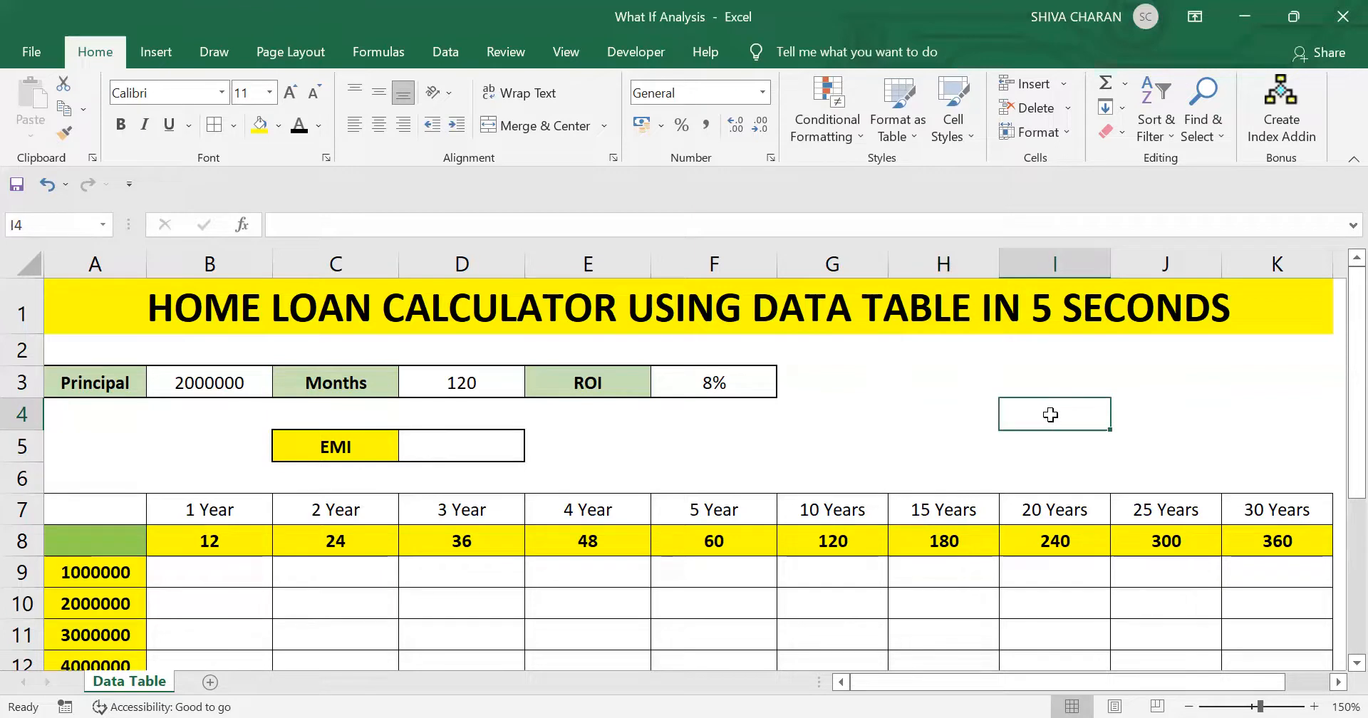
click(905, 417)
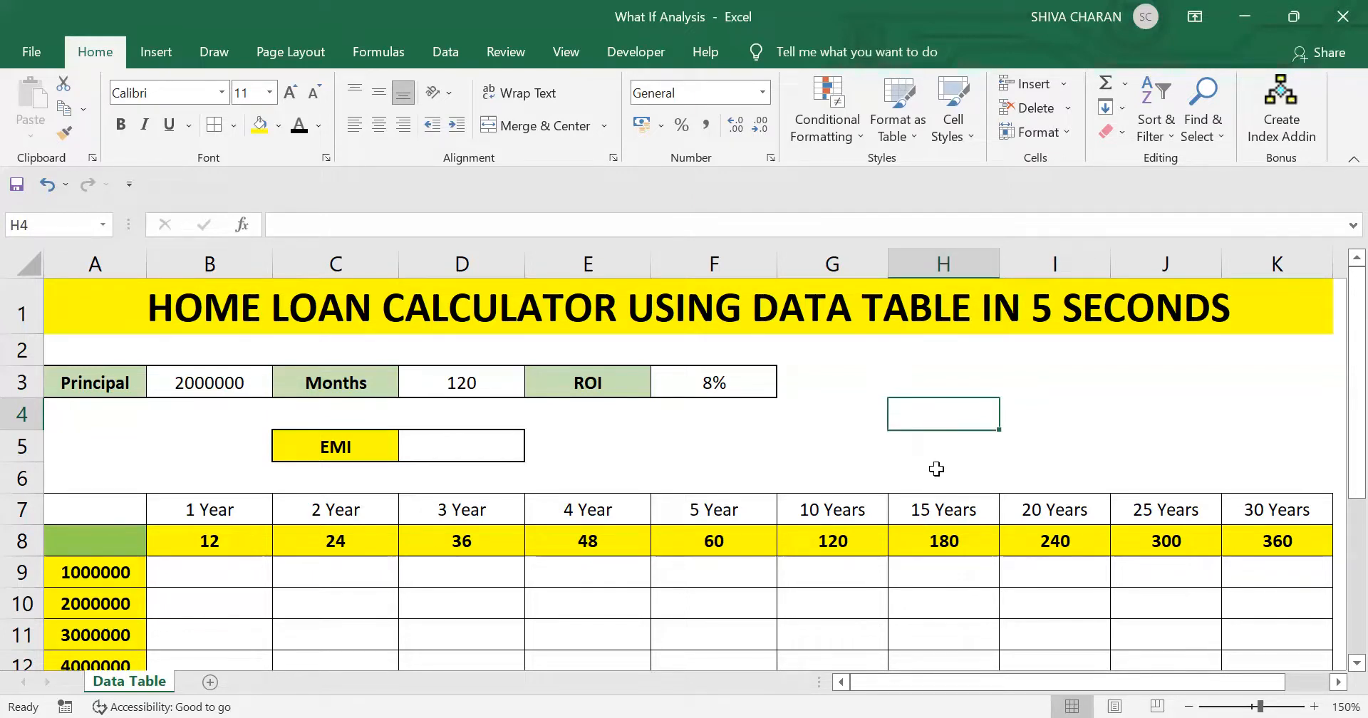
click(940, 447)
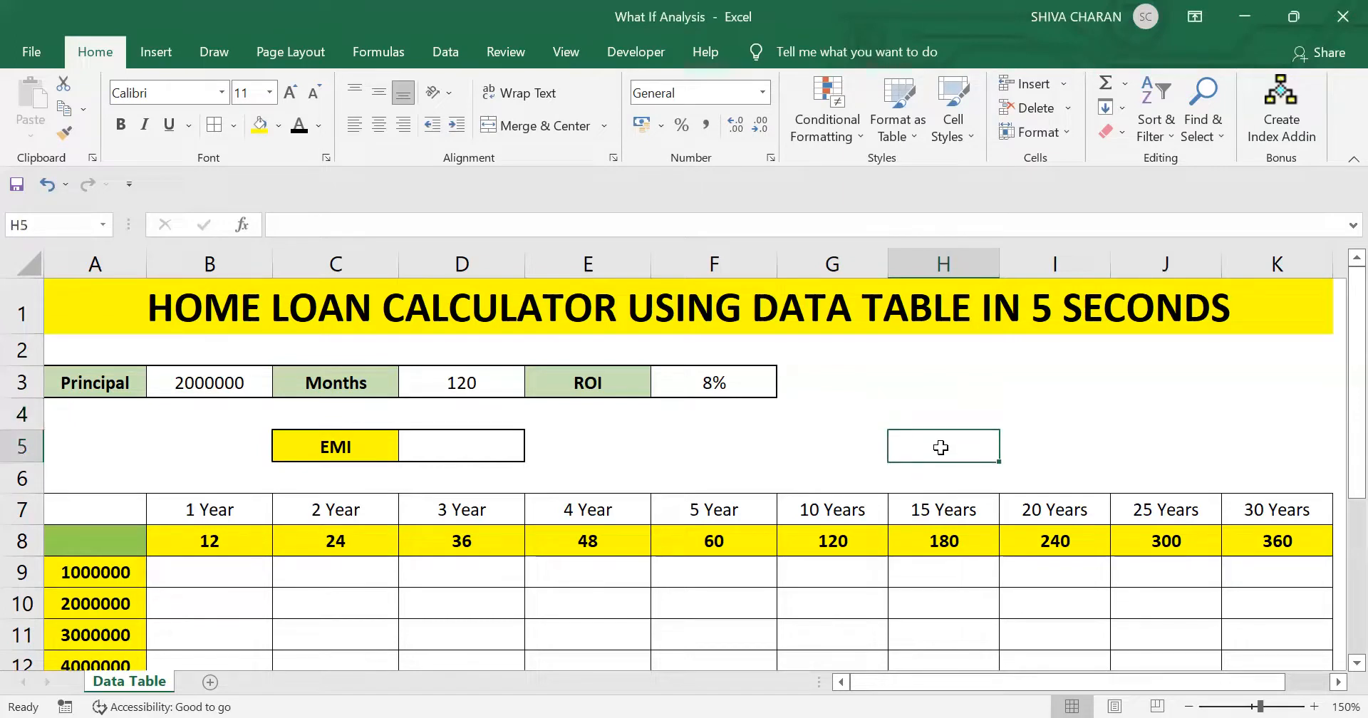
click(939, 412)
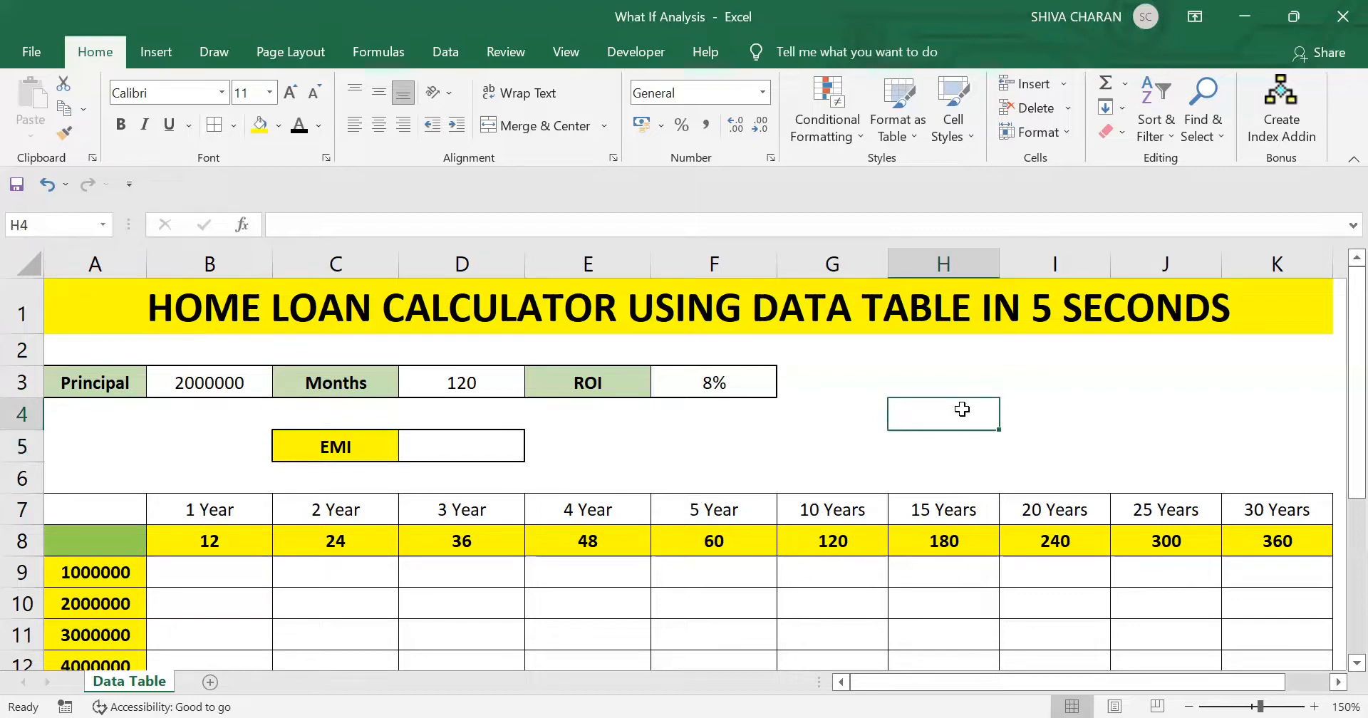
- Examine the EMI grid's principal amounts and month terms, along with the Principal and EMI cells above it
scroll(806, 492, down, 3)
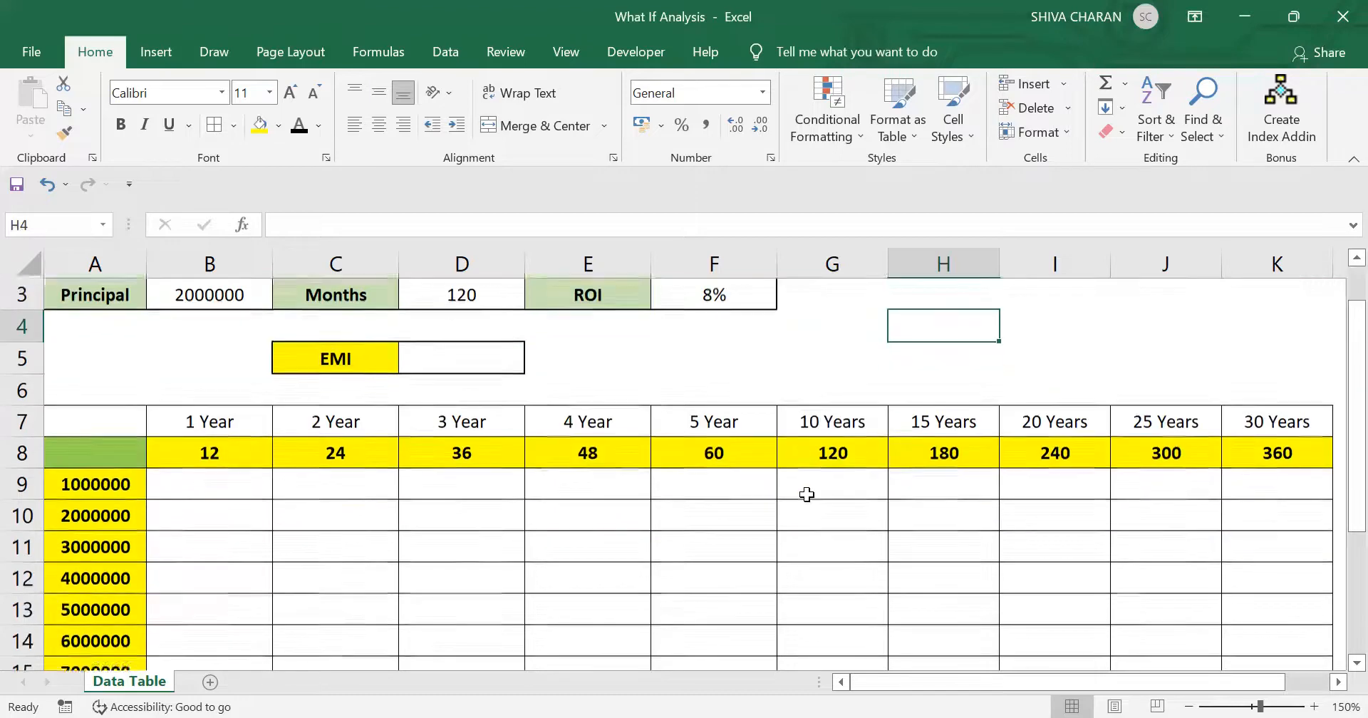
scroll(152, 431, up, 1)
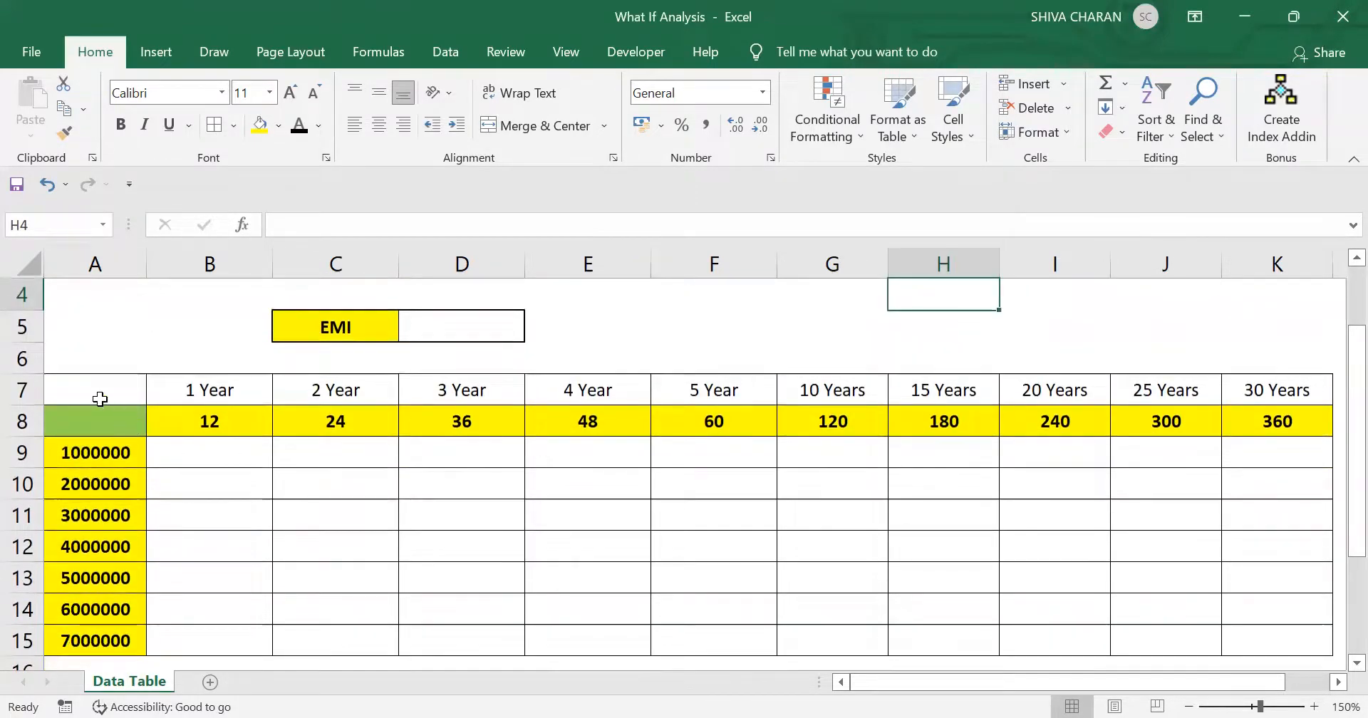
drag(101, 397, 1079, 621)
click(1254, 613)
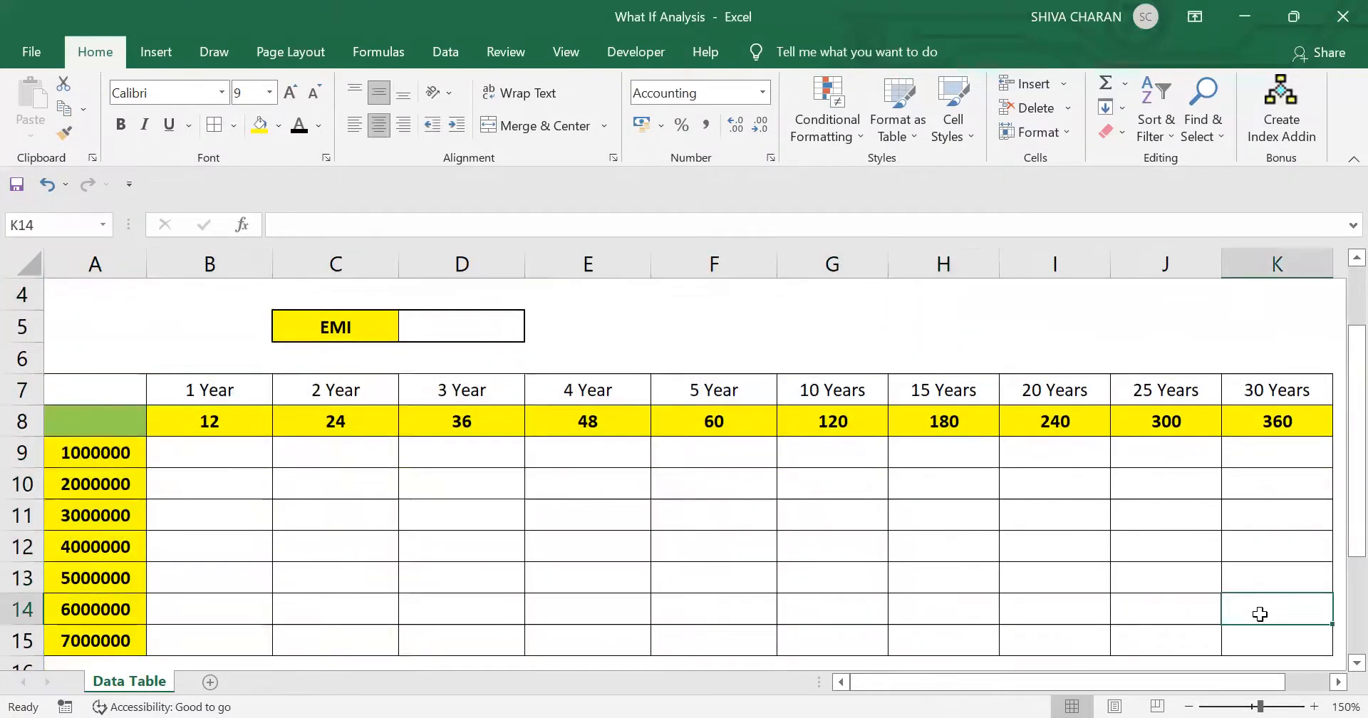
scroll(1265, 592, up, 1)
click(1077, 408)
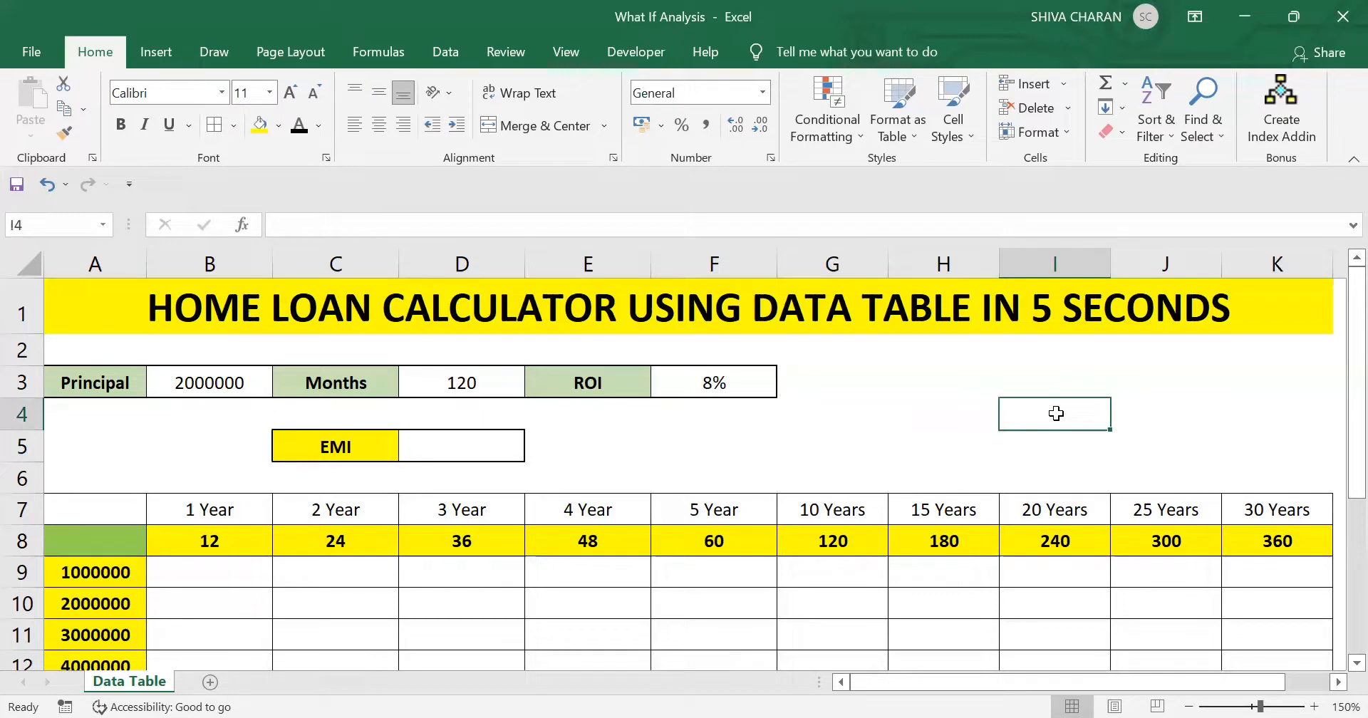
click(864, 421)
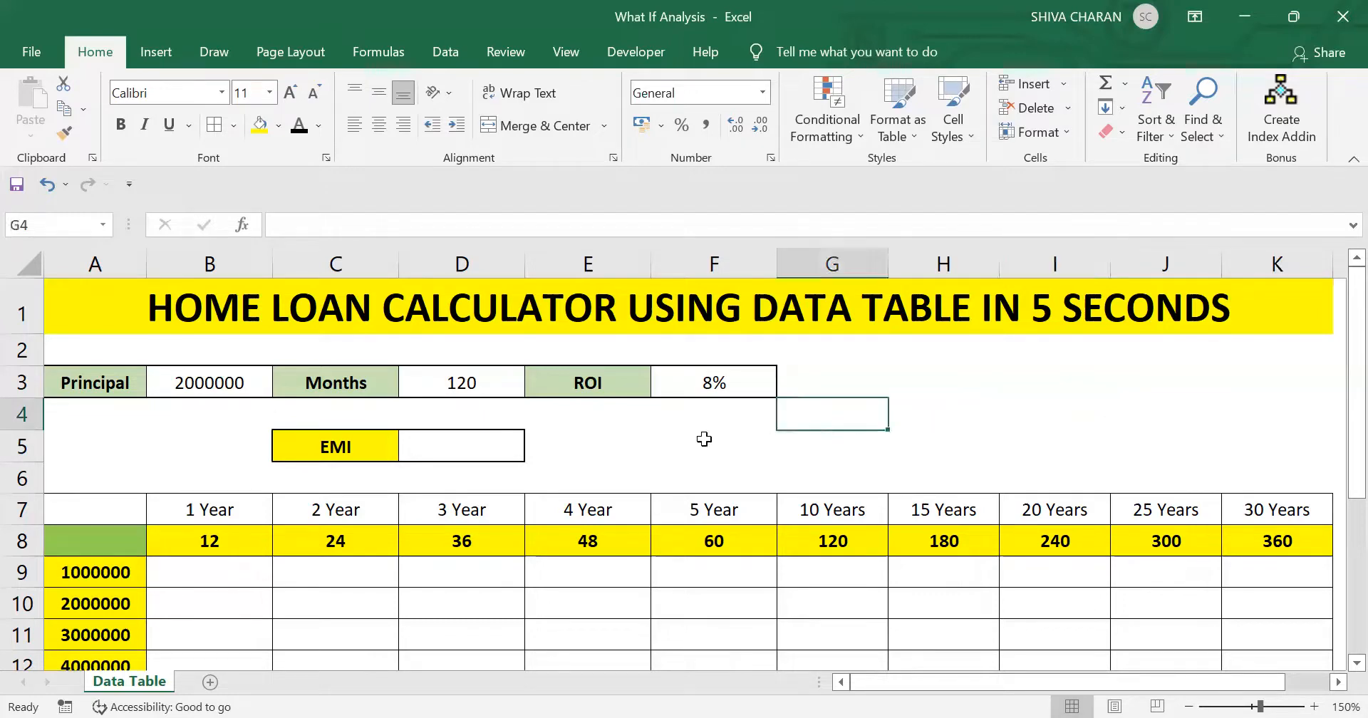
double_click(667, 438)
scroll(306, 516, down, 2)
scroll(223, 479, up, 1)
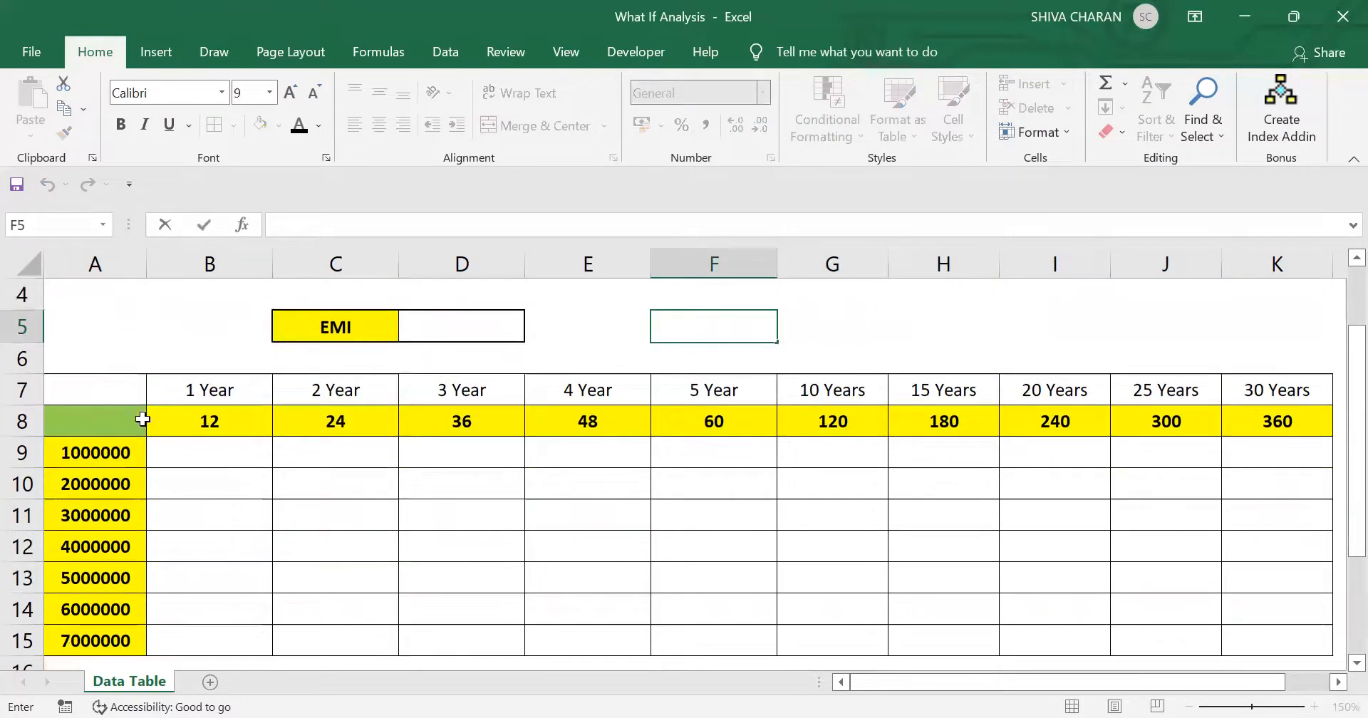
drag(113, 398, 741, 641)
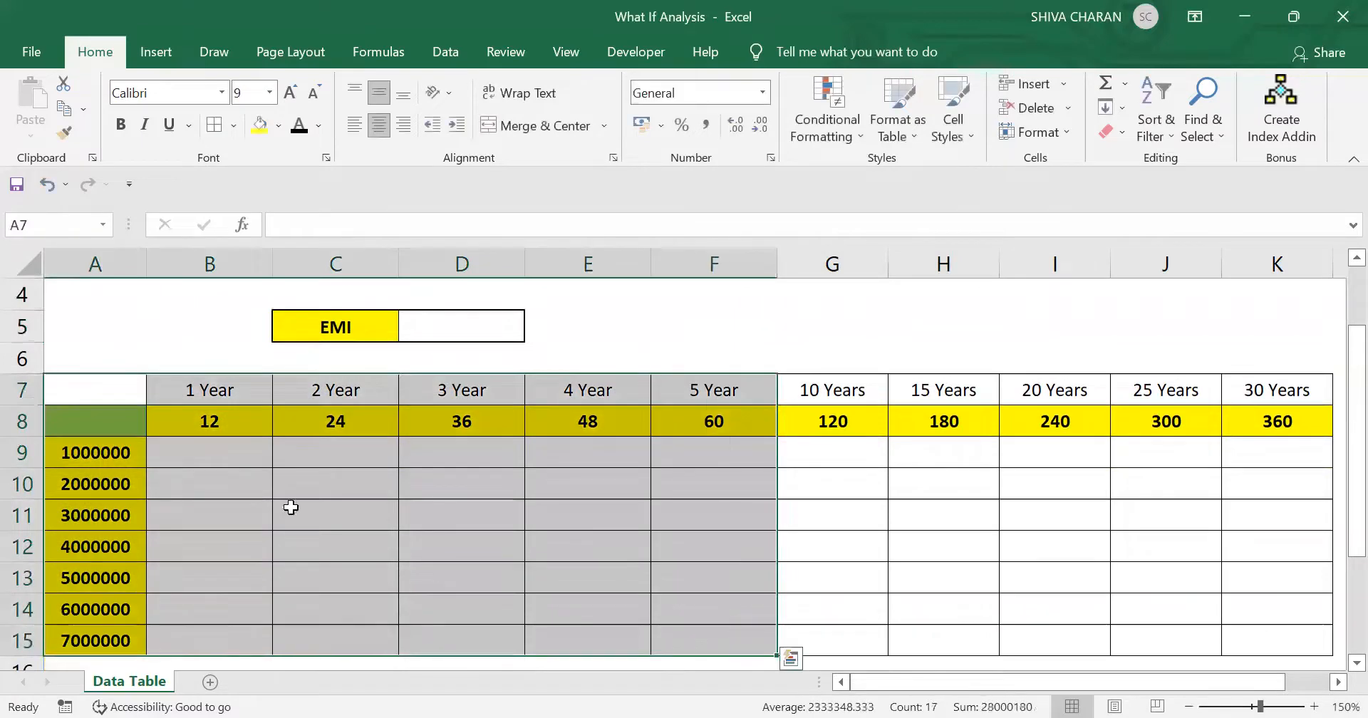
click(101, 453)
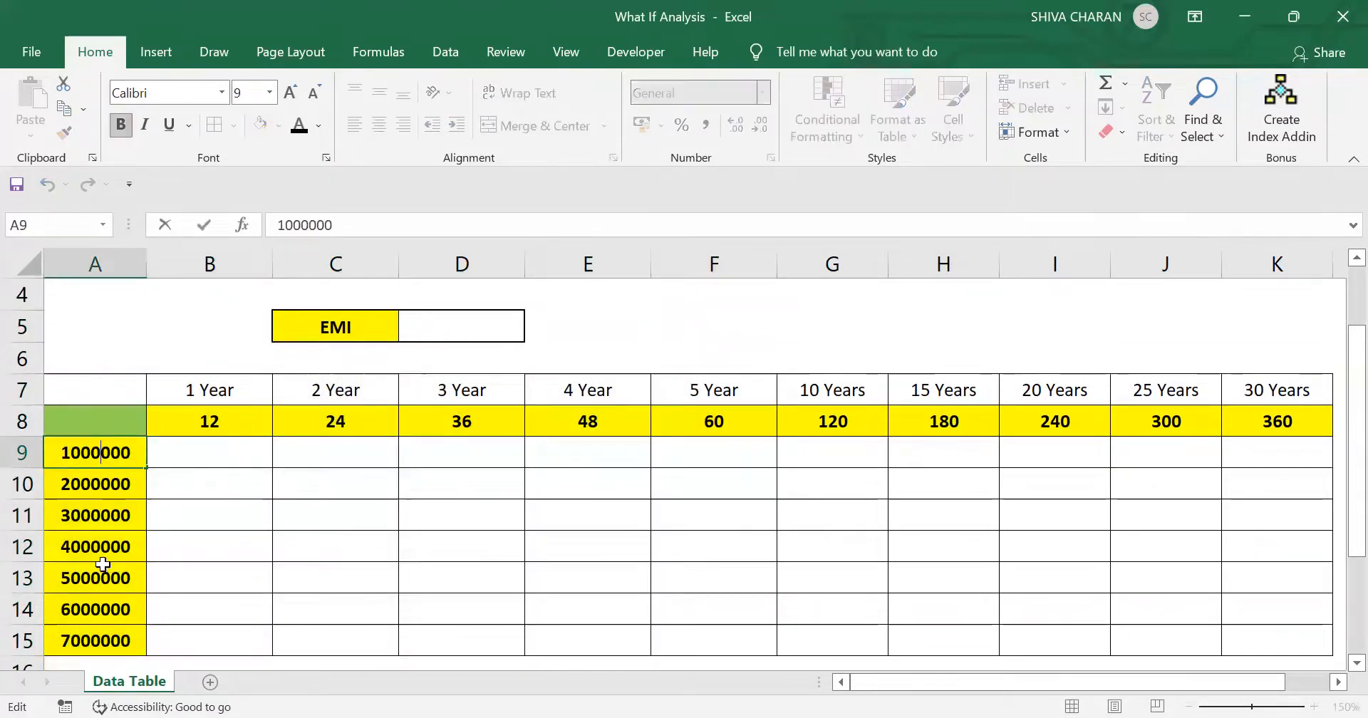
click(101, 635)
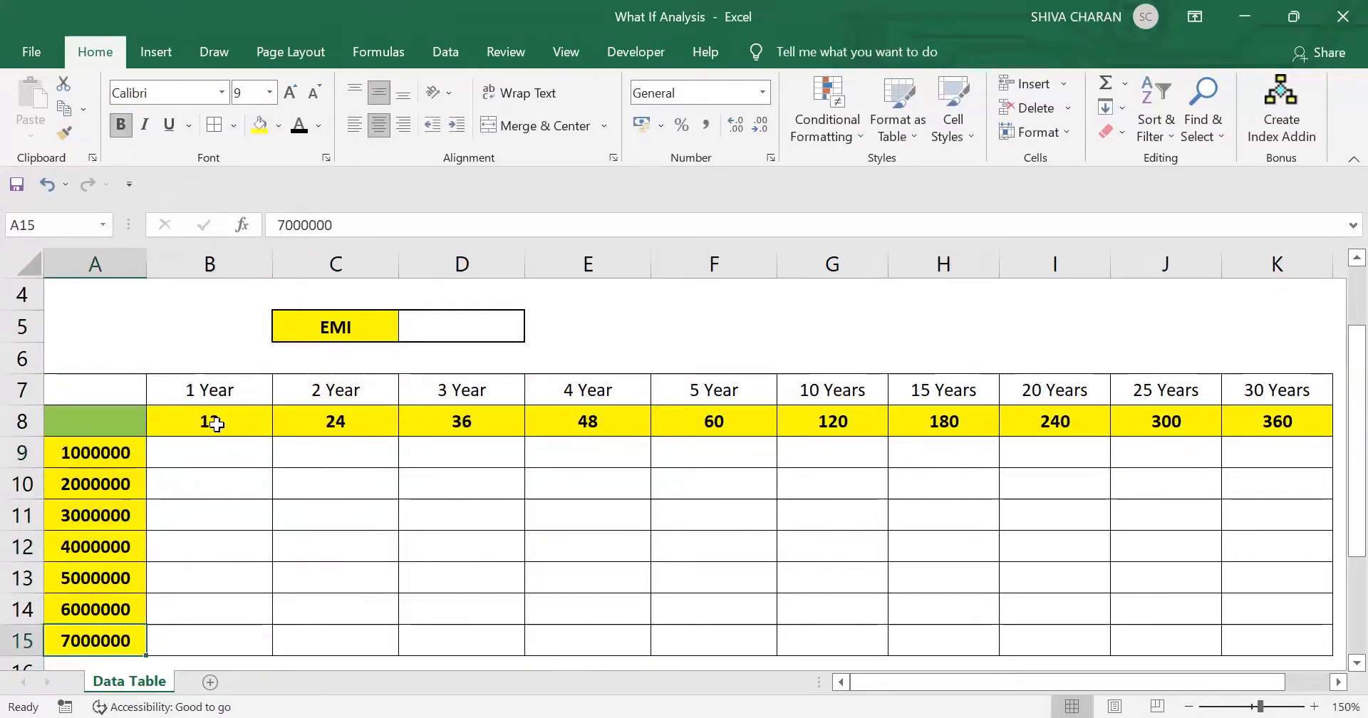
click(1254, 407)
scroll(1063, 522, up, 1)
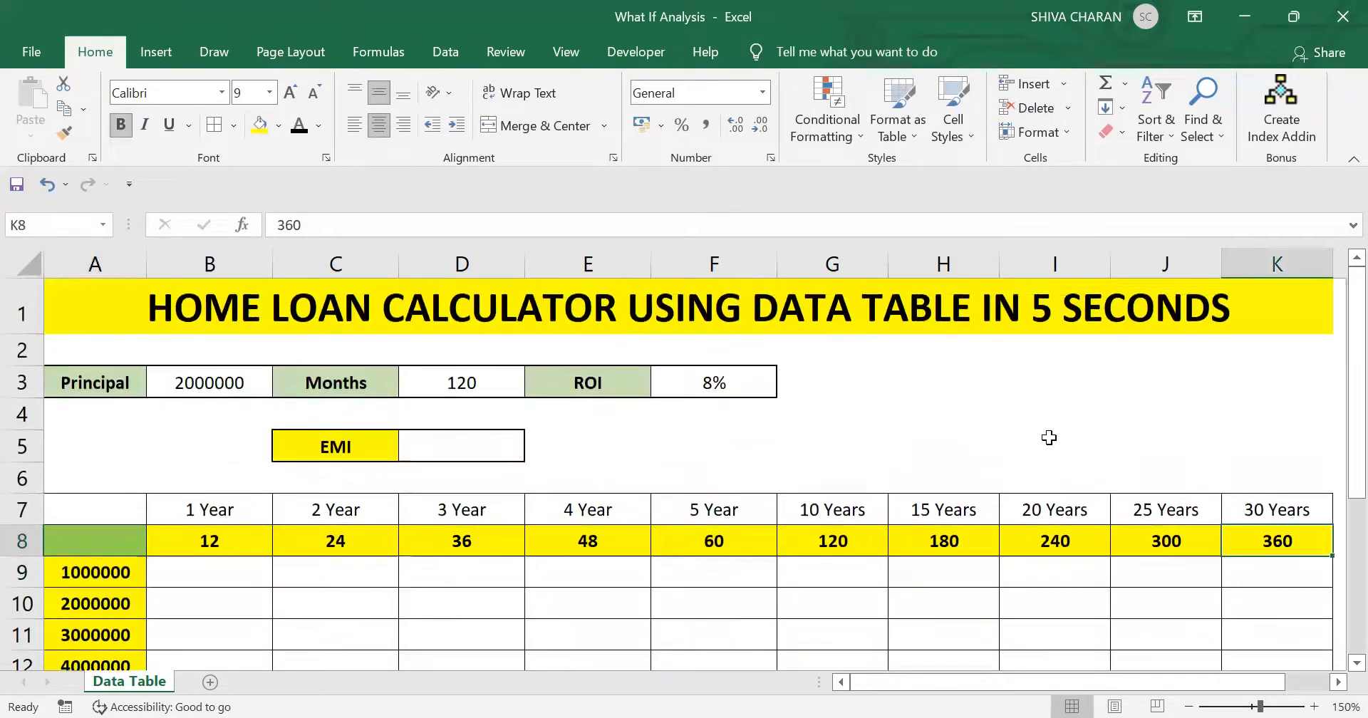
click(1046, 438)
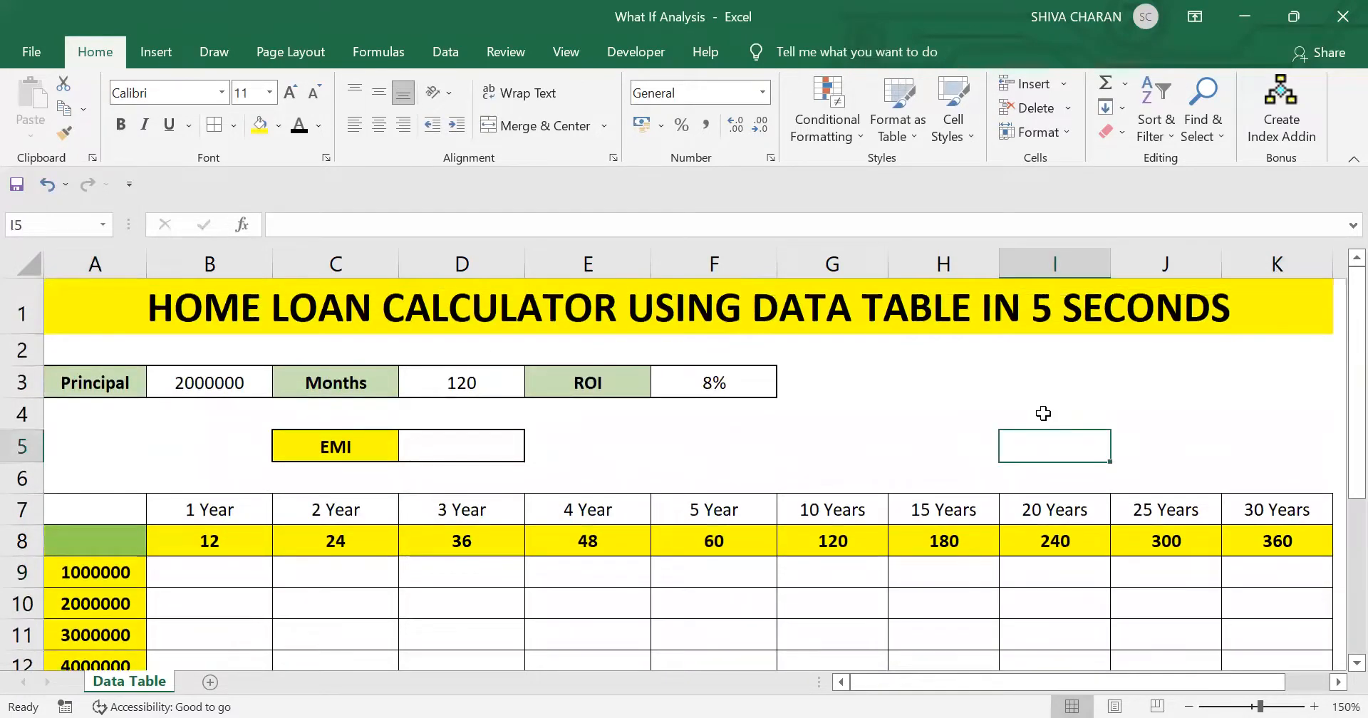
click(1045, 413)
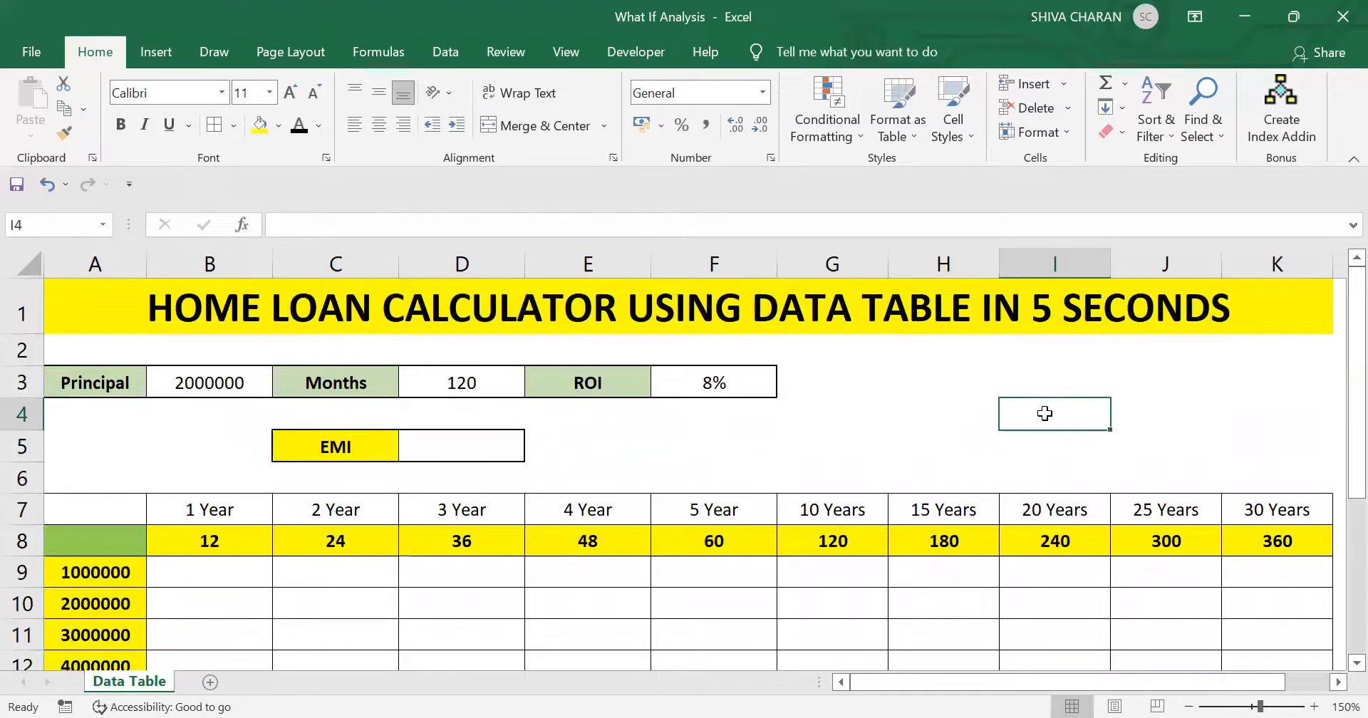
click(206, 382)
click(325, 442)
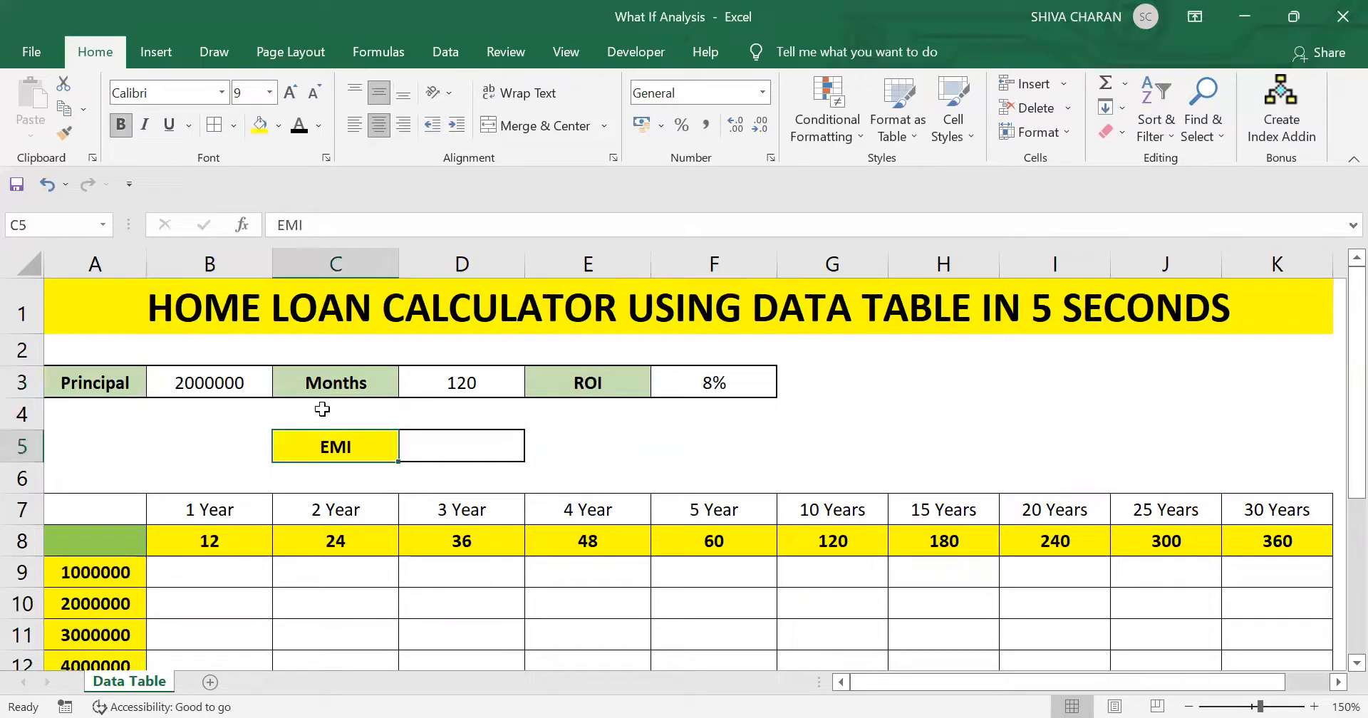
click(441, 446)
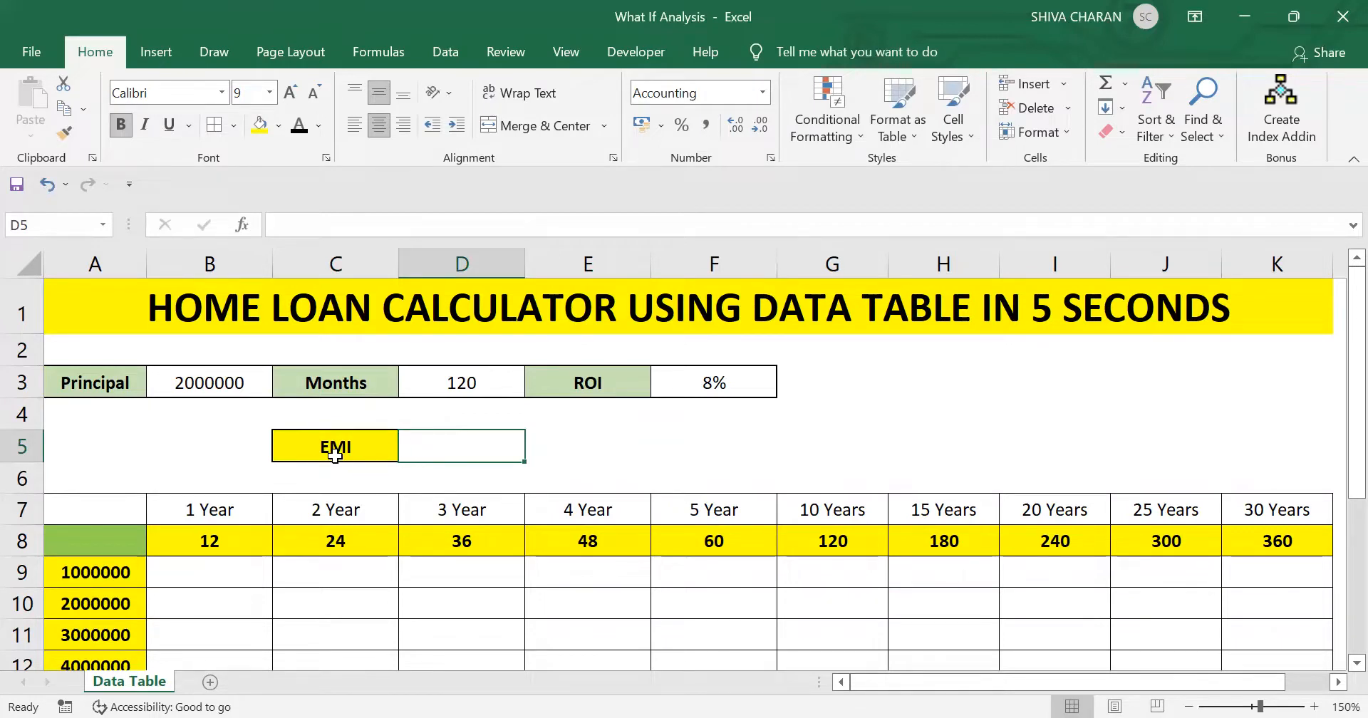
click(898, 444)
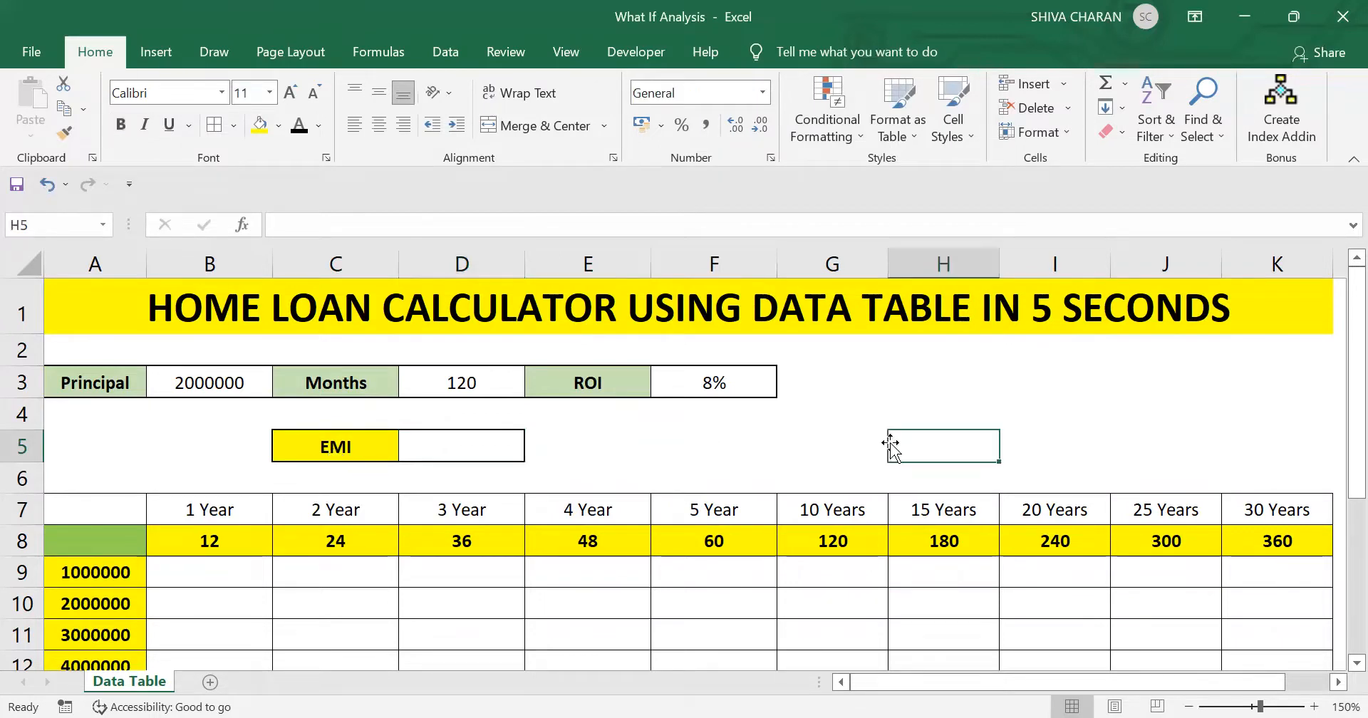
- Calculate the EMI in D5 with =PMT(F3/12,D3,B3), using the monthly interest rate, the number of months and the principal
click(453, 444)
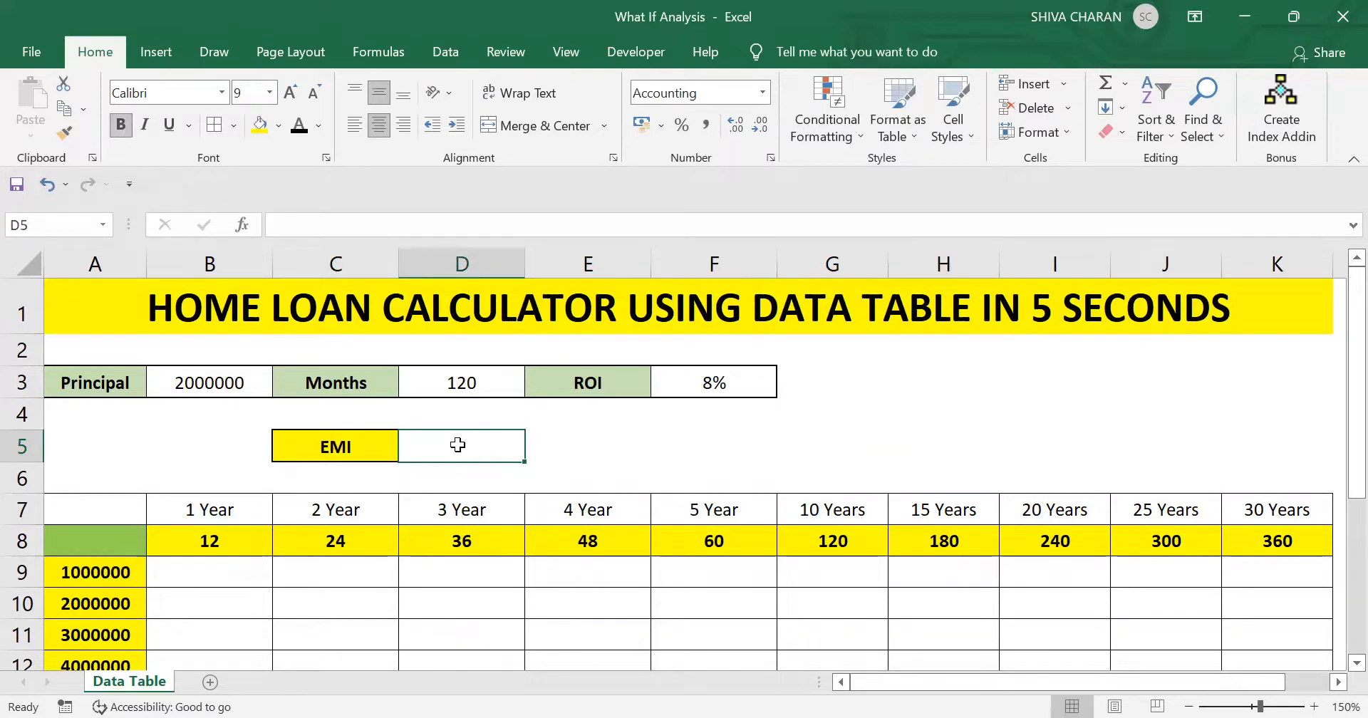
text(=)
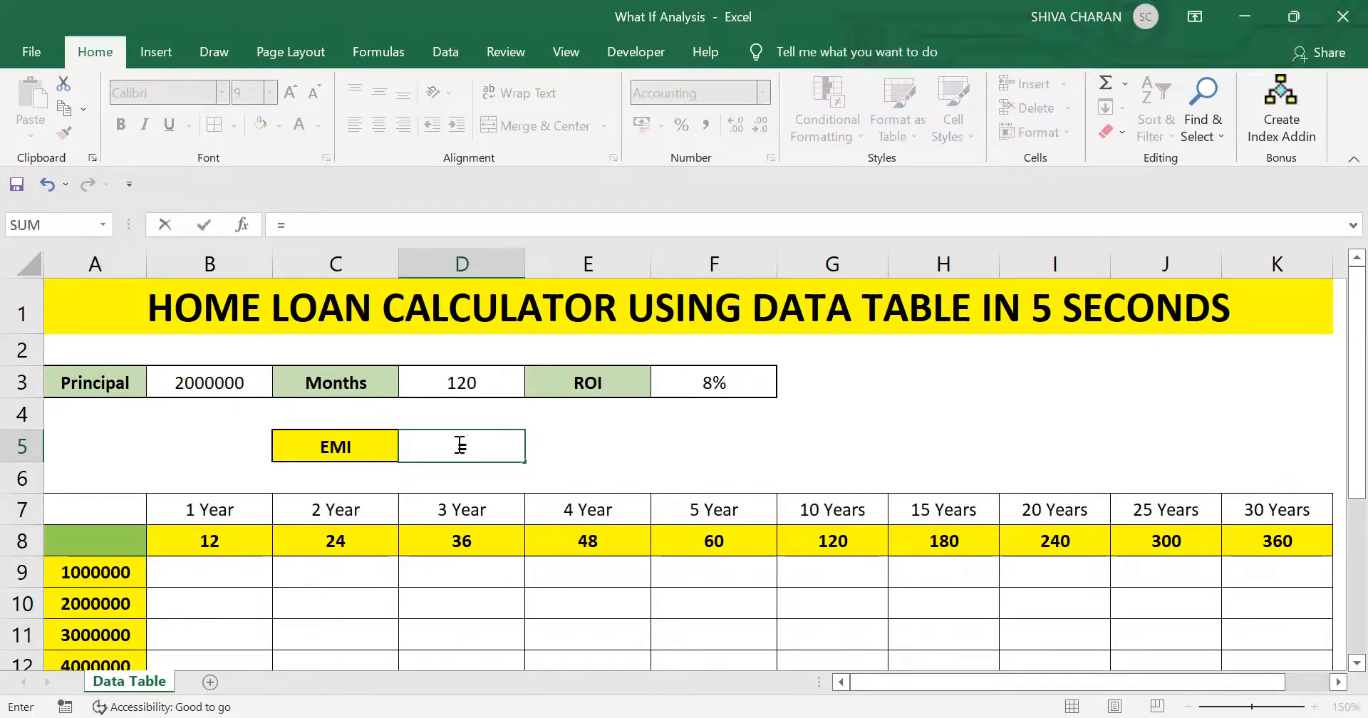
text(pmt()
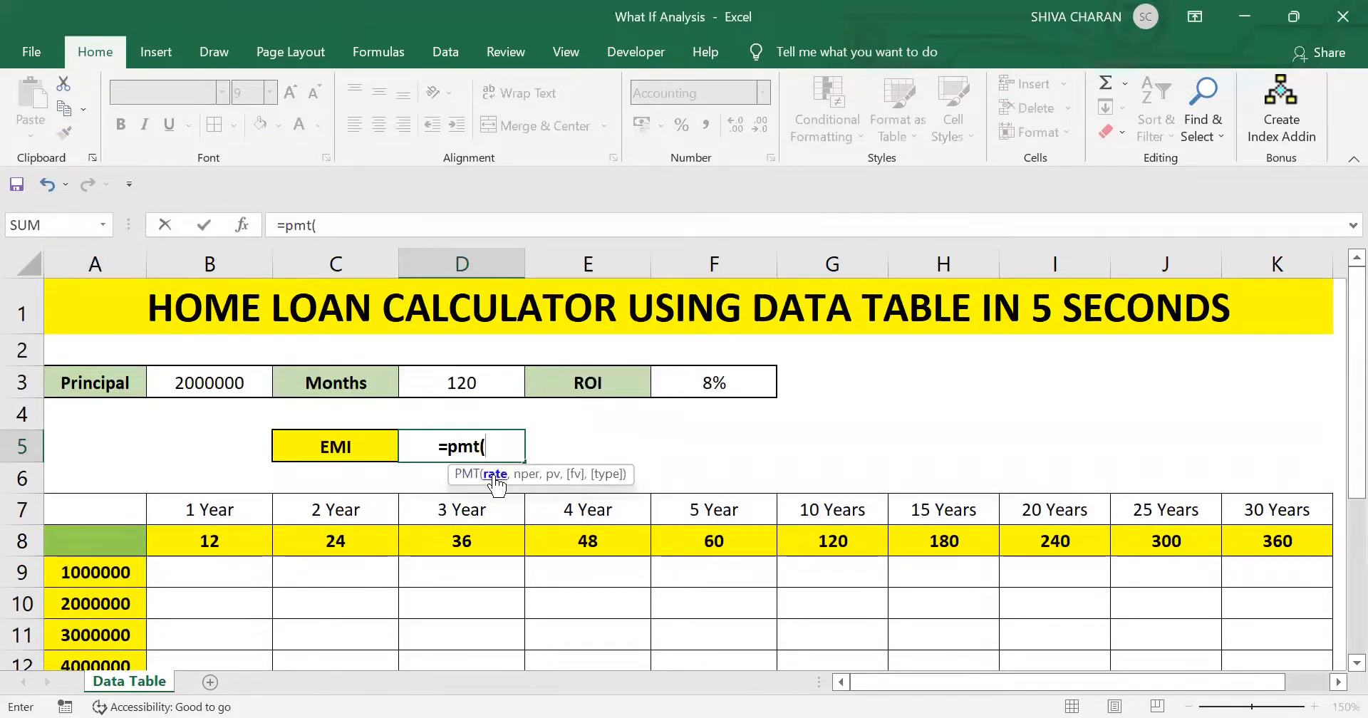
click(713, 385)
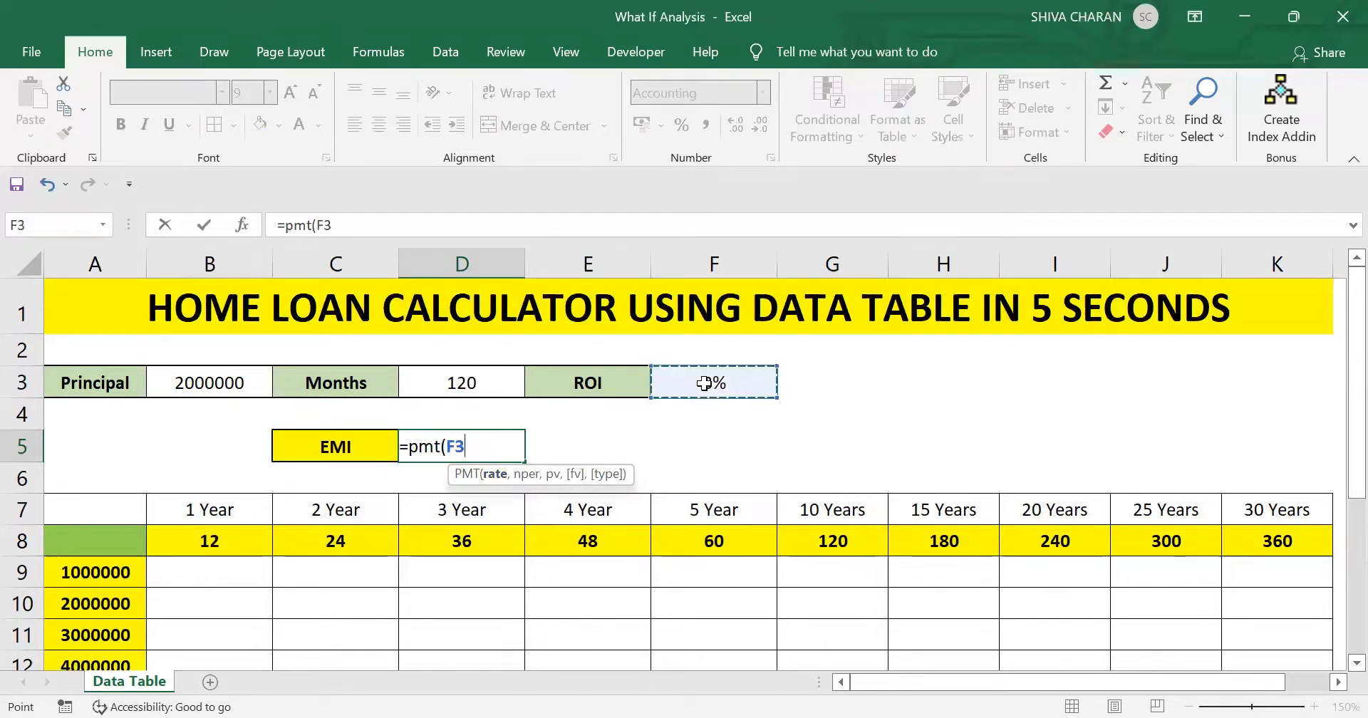
text(/12)
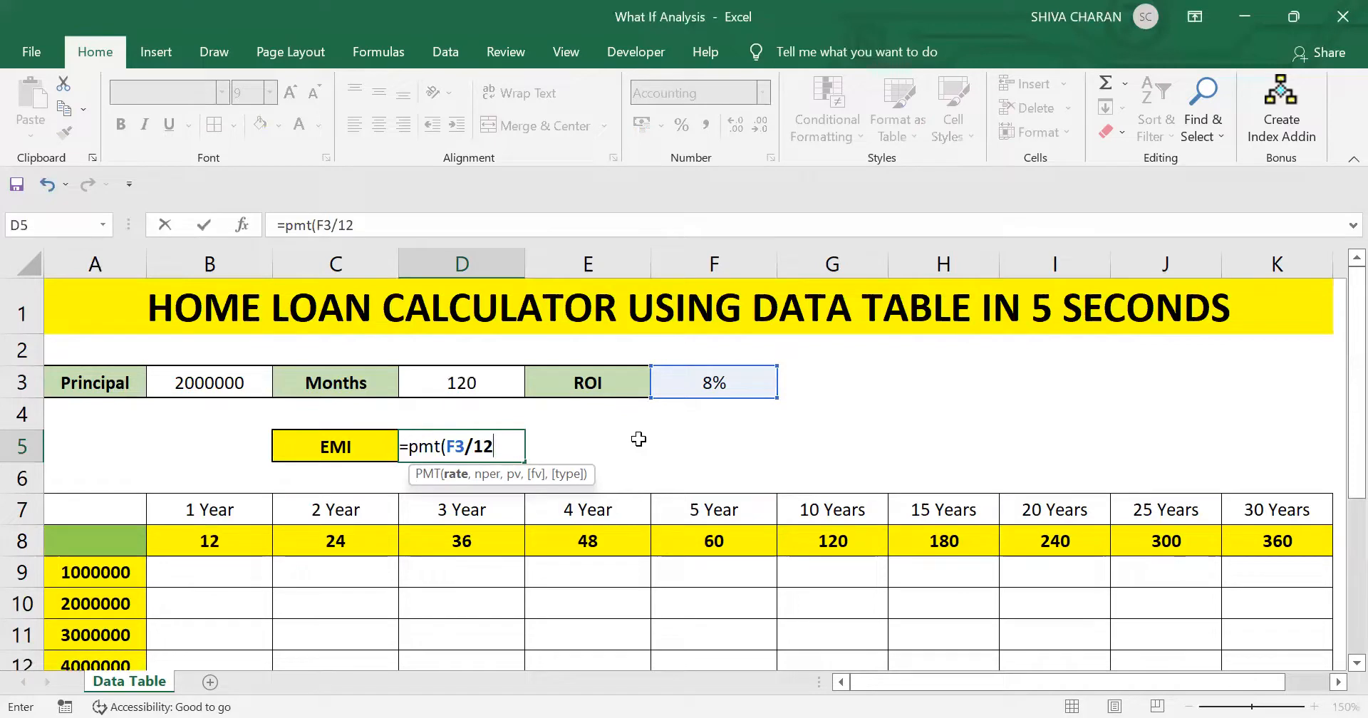
text(,)
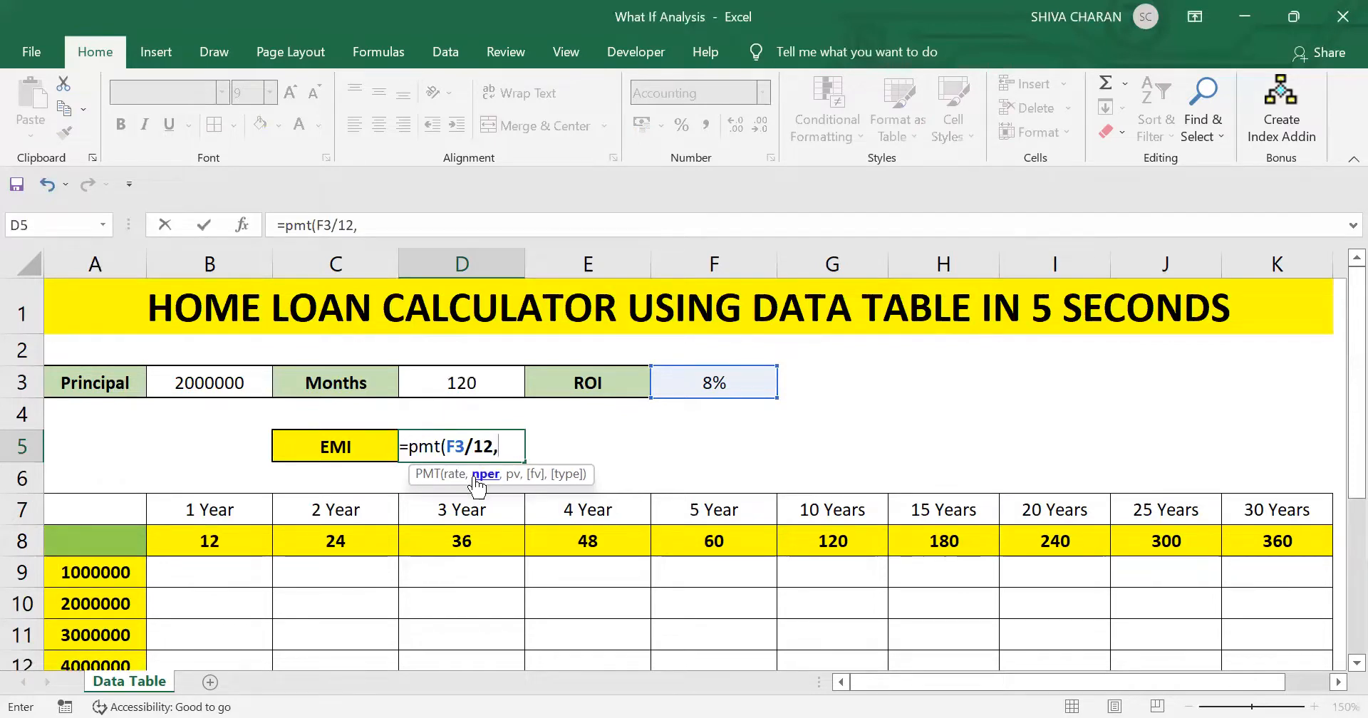
click(493, 383)
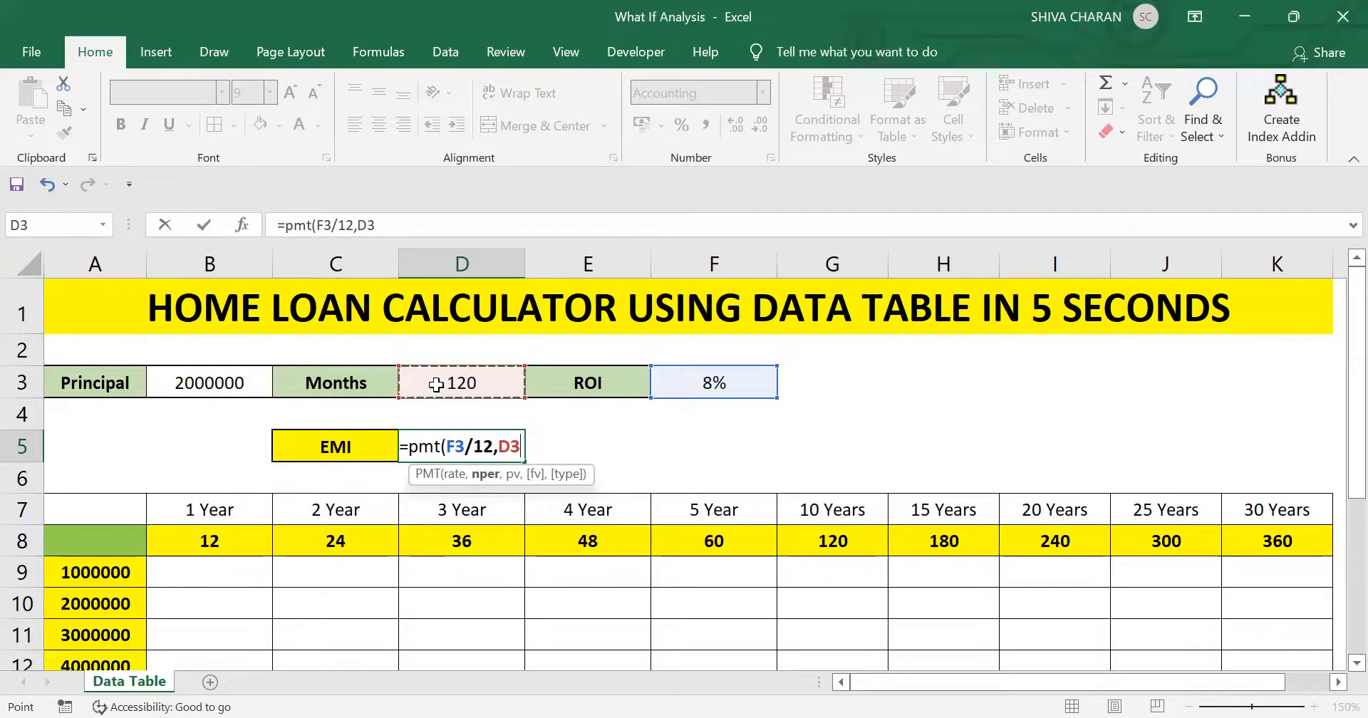
text(,)
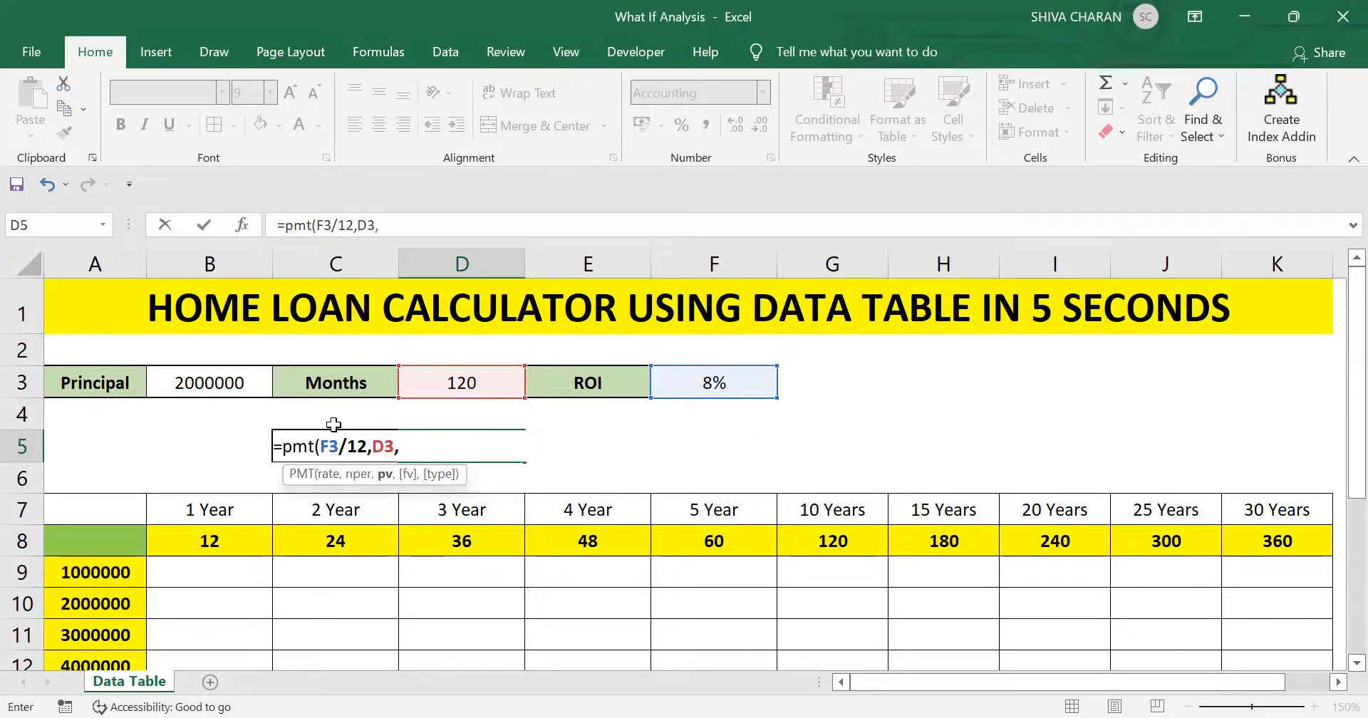
click(202, 381)
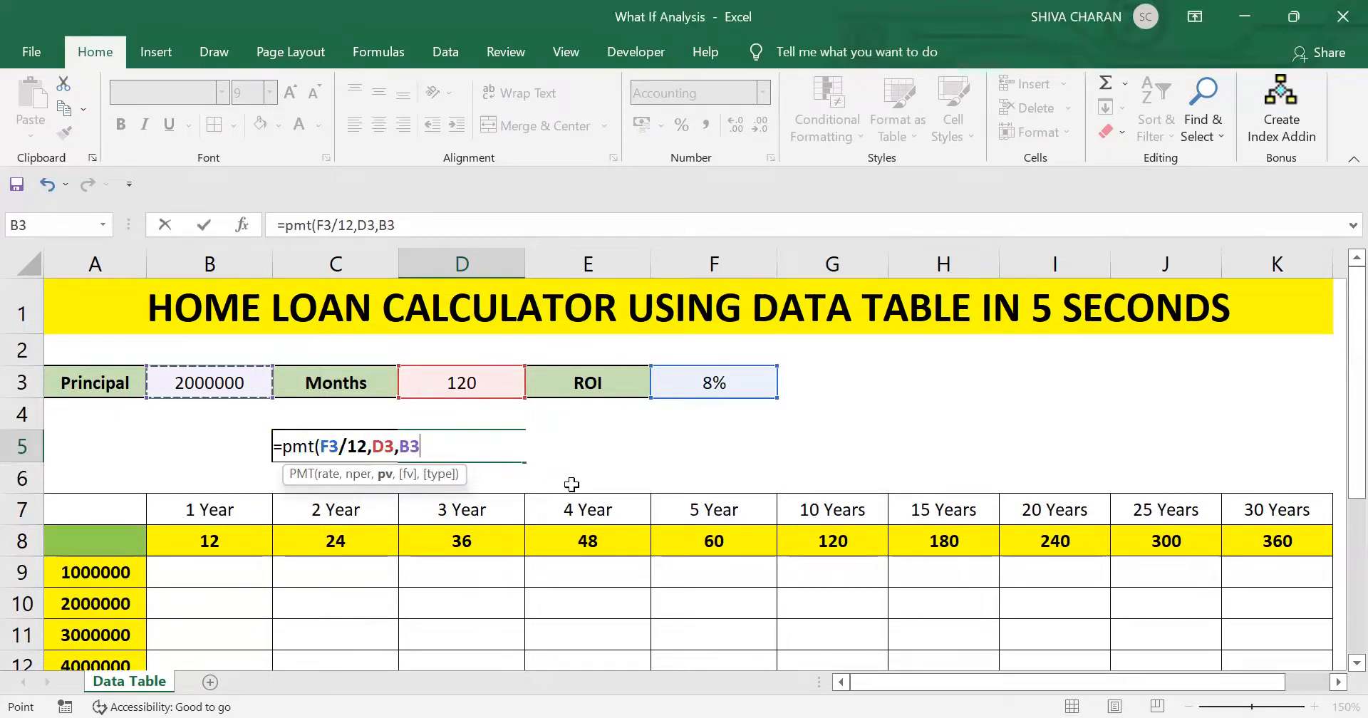
text())
key(Return)
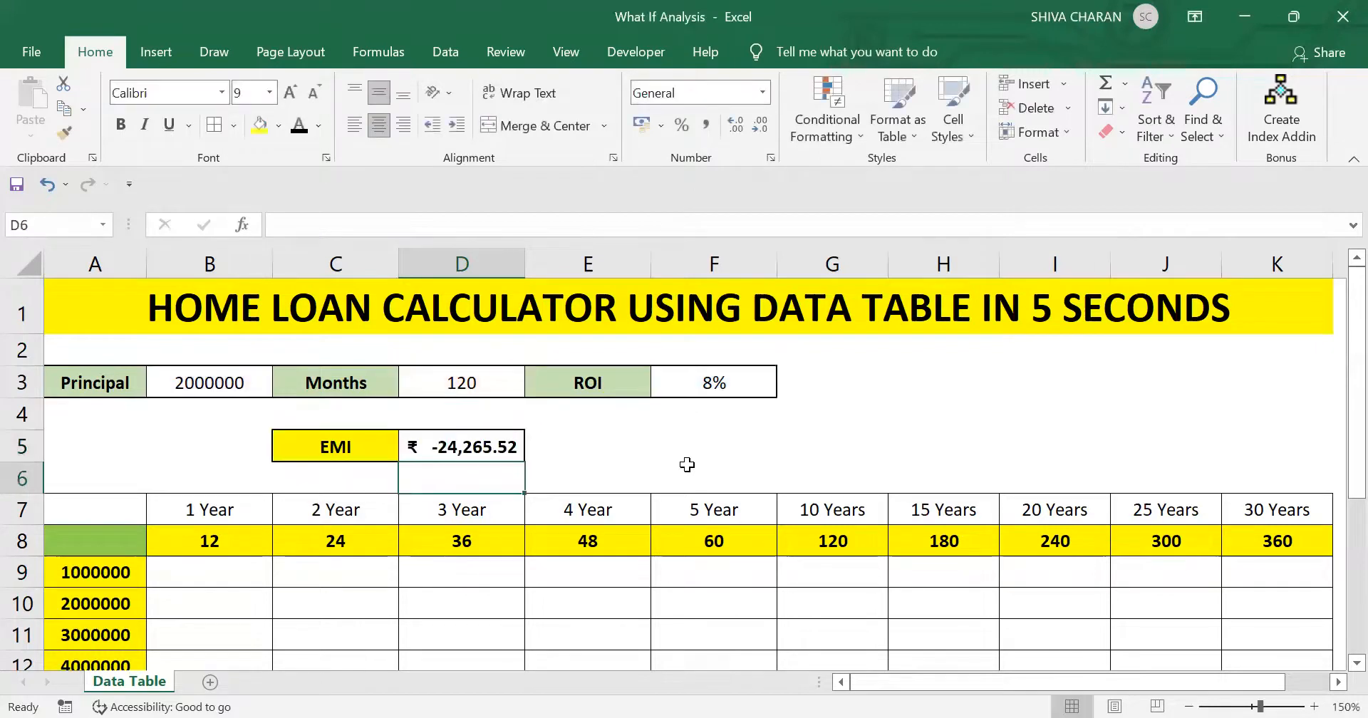
- Put a minus sign before PMT in the EMI cell D5 so the formula reads =-PMT(F3/12,D3,B3)
click(459, 446)
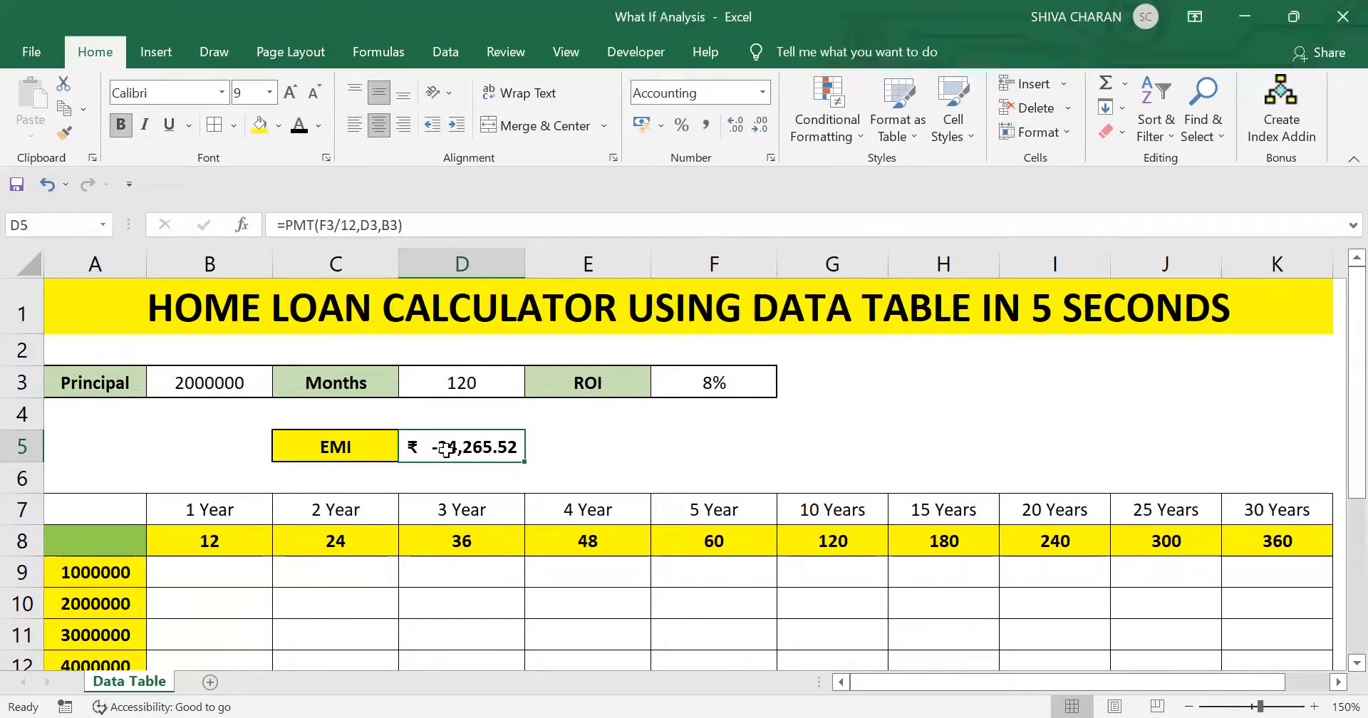
click(201, 376)
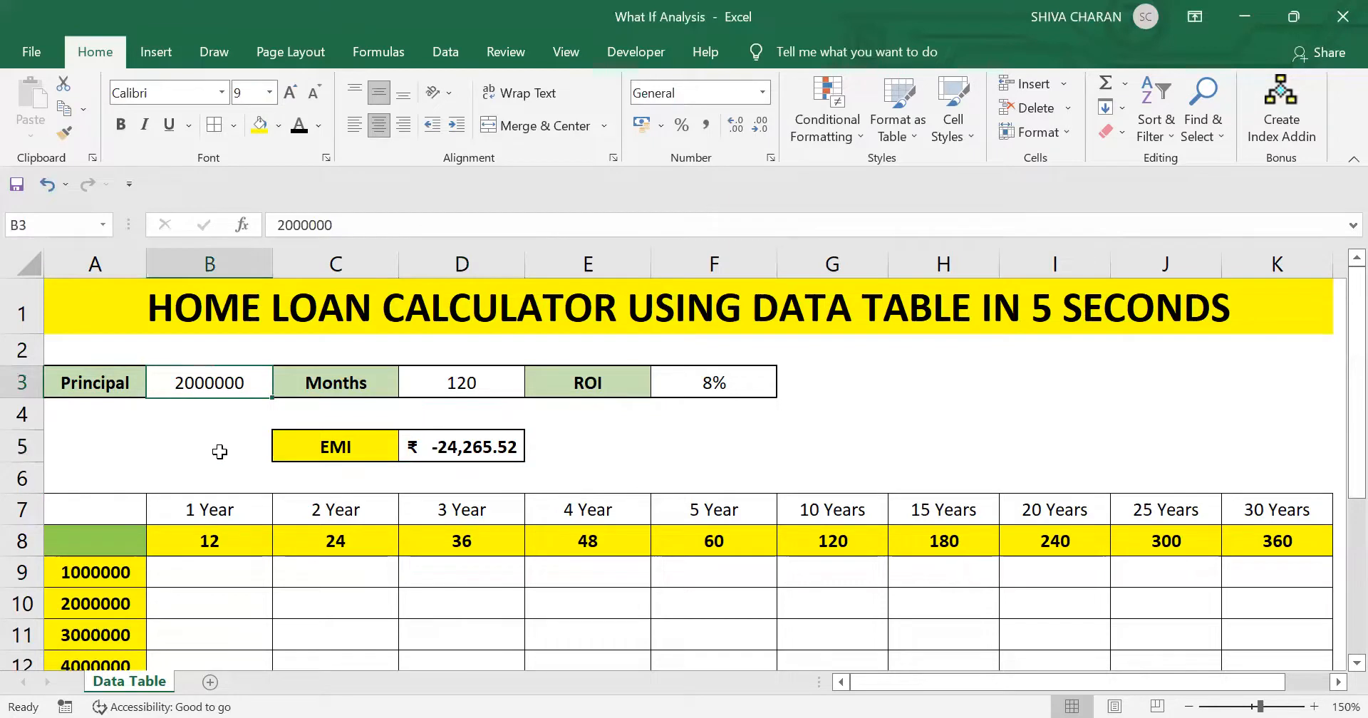
click(445, 447)
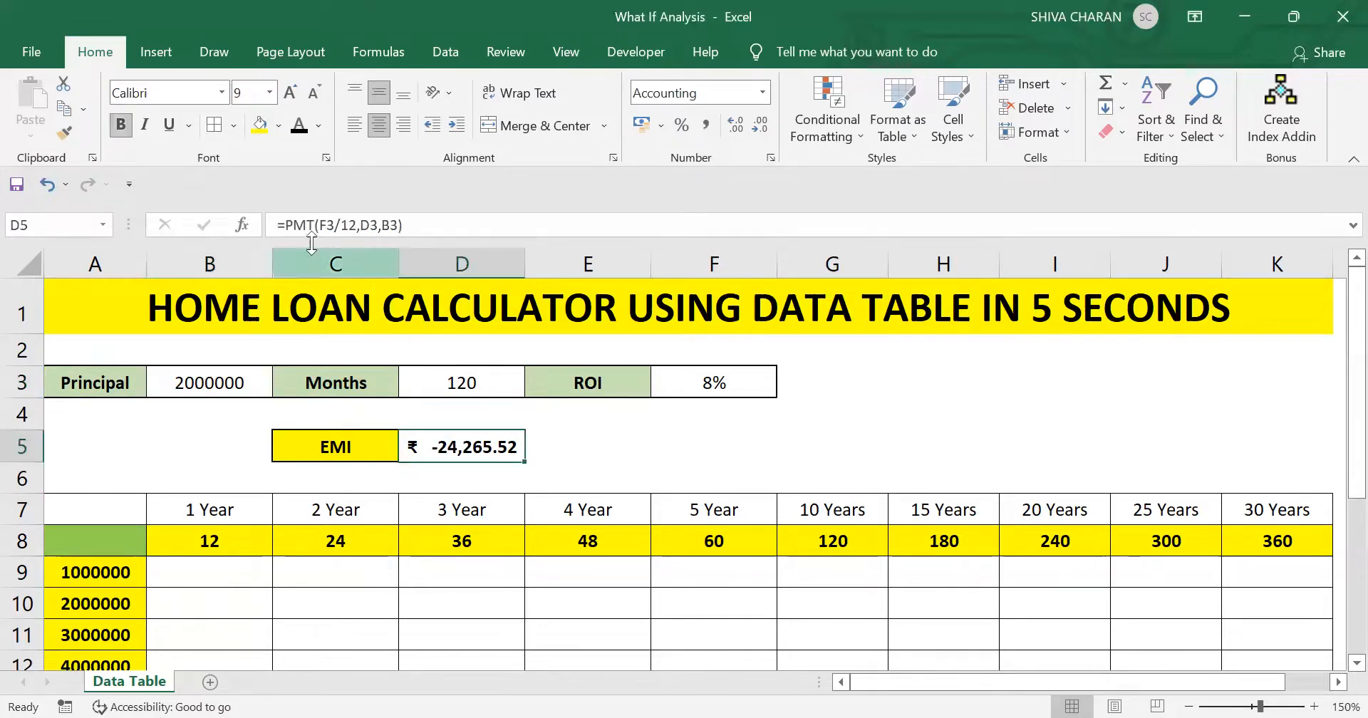
click(294, 225)
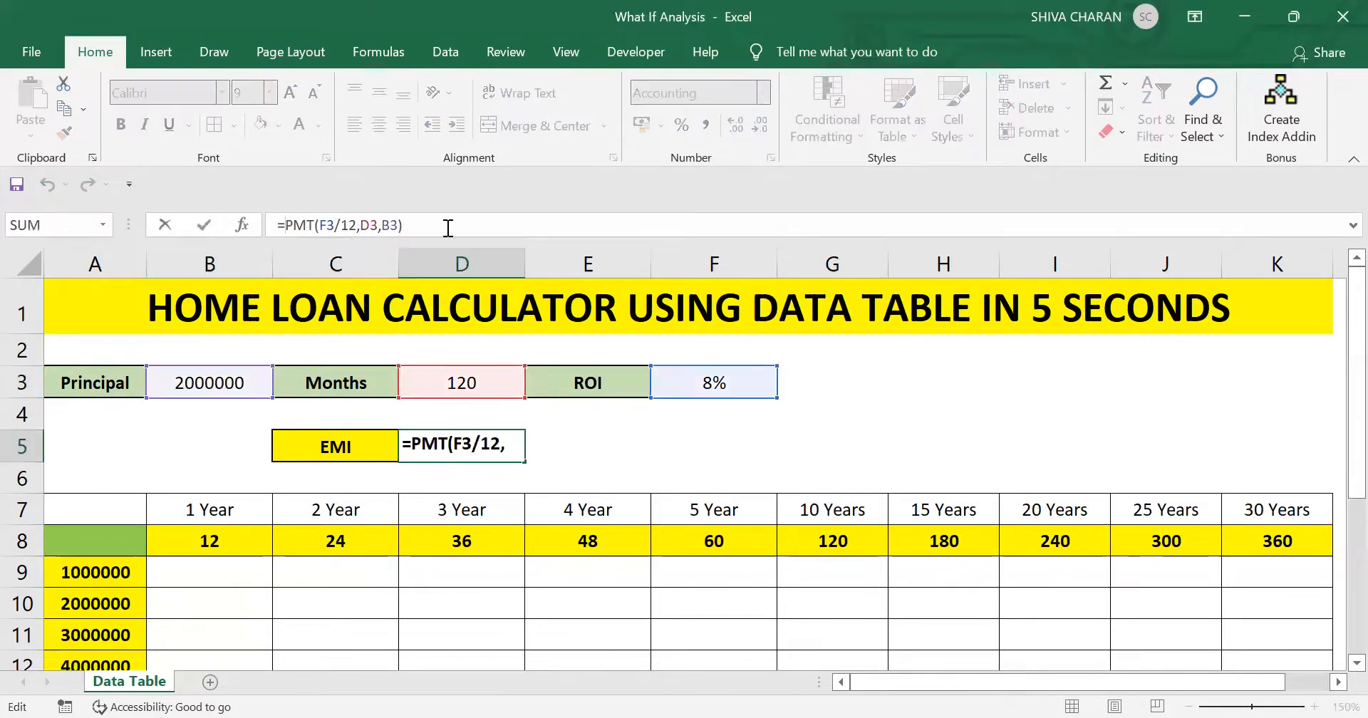
text(-)
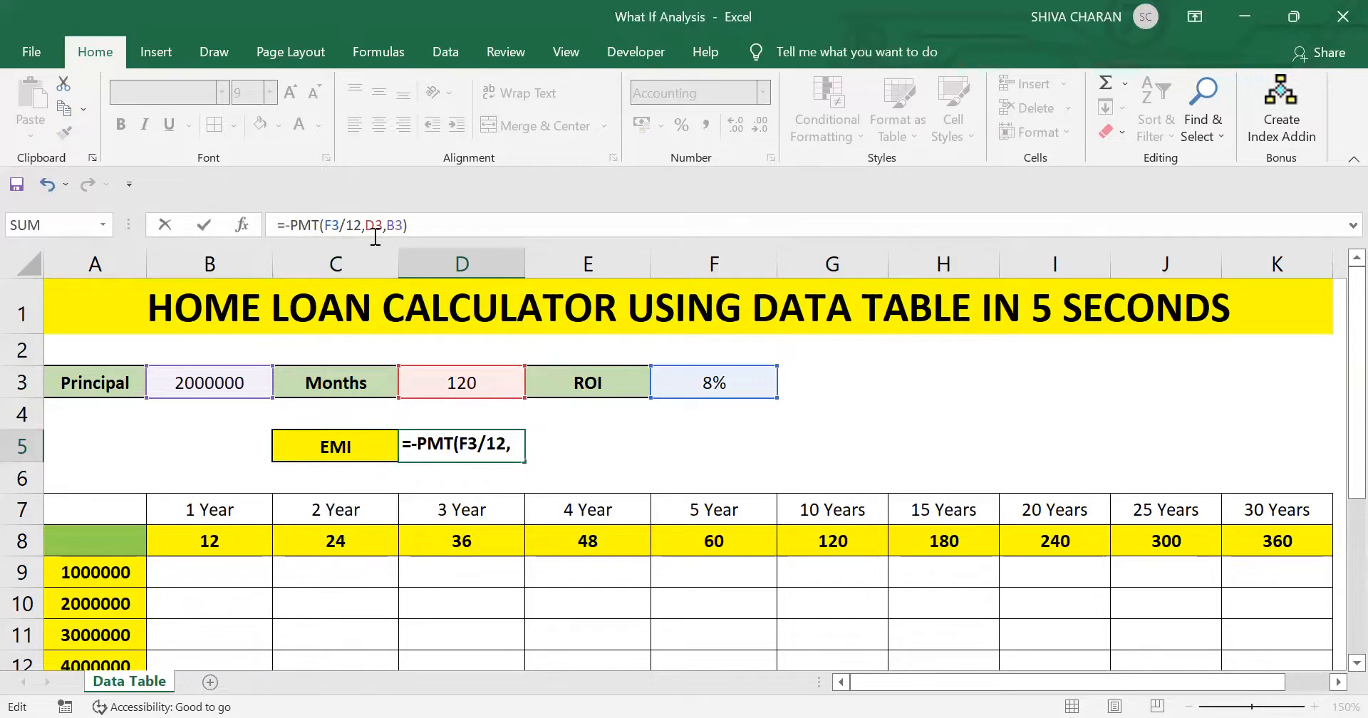
key(Return)
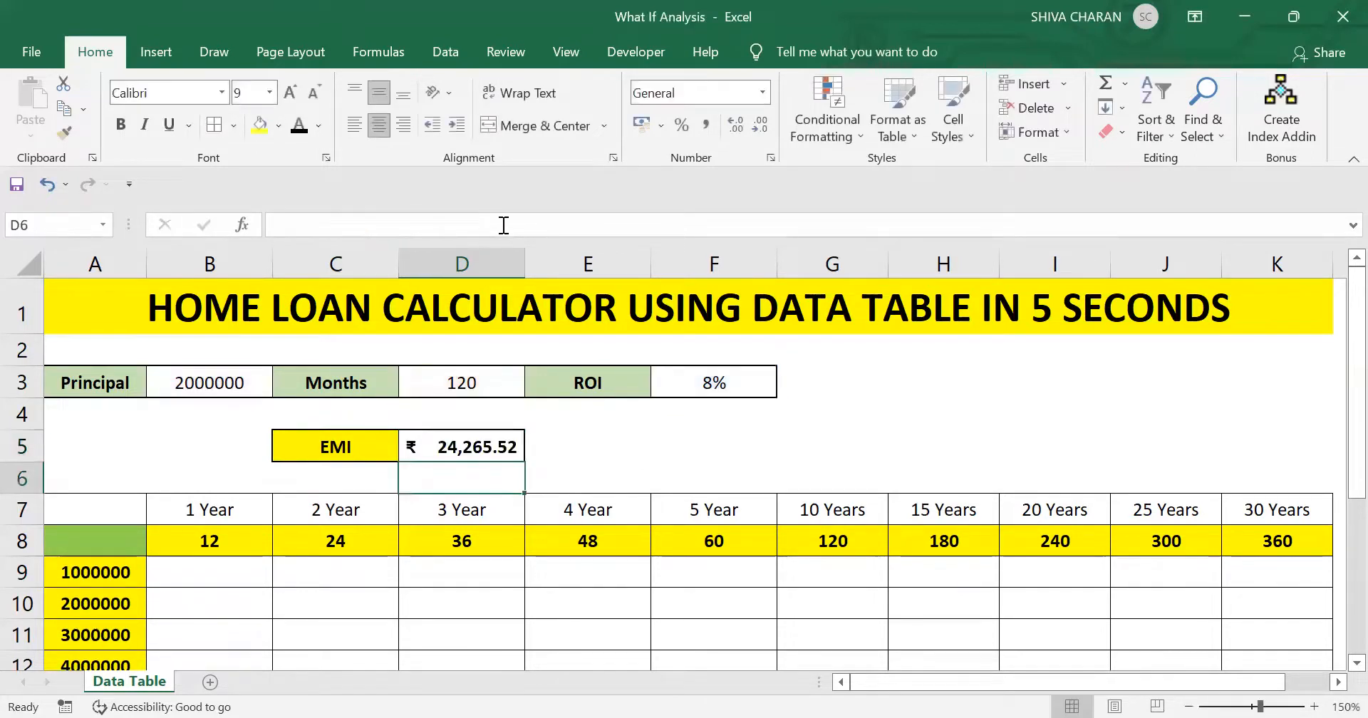
click(470, 443)
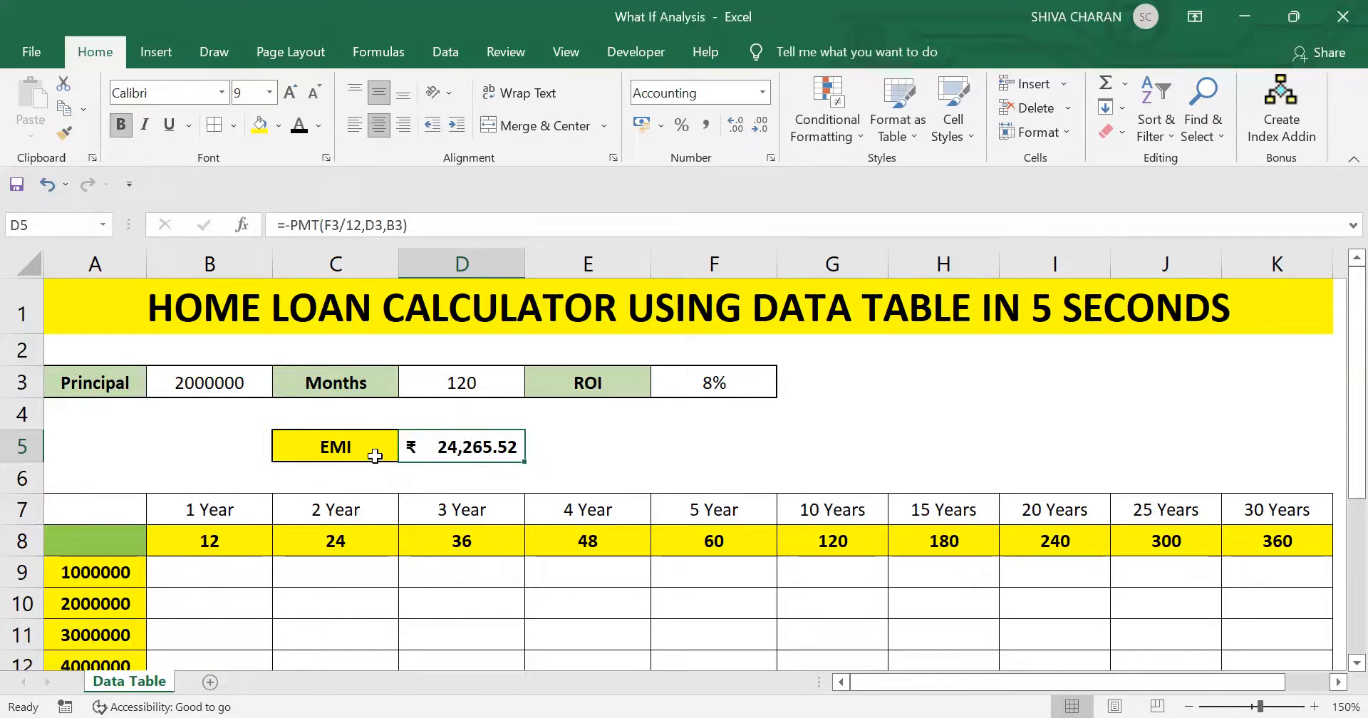
- Examine the Principal and Months inputs and the empty EMI grid for each principal amount and loan term
drag(110, 382, 244, 389)
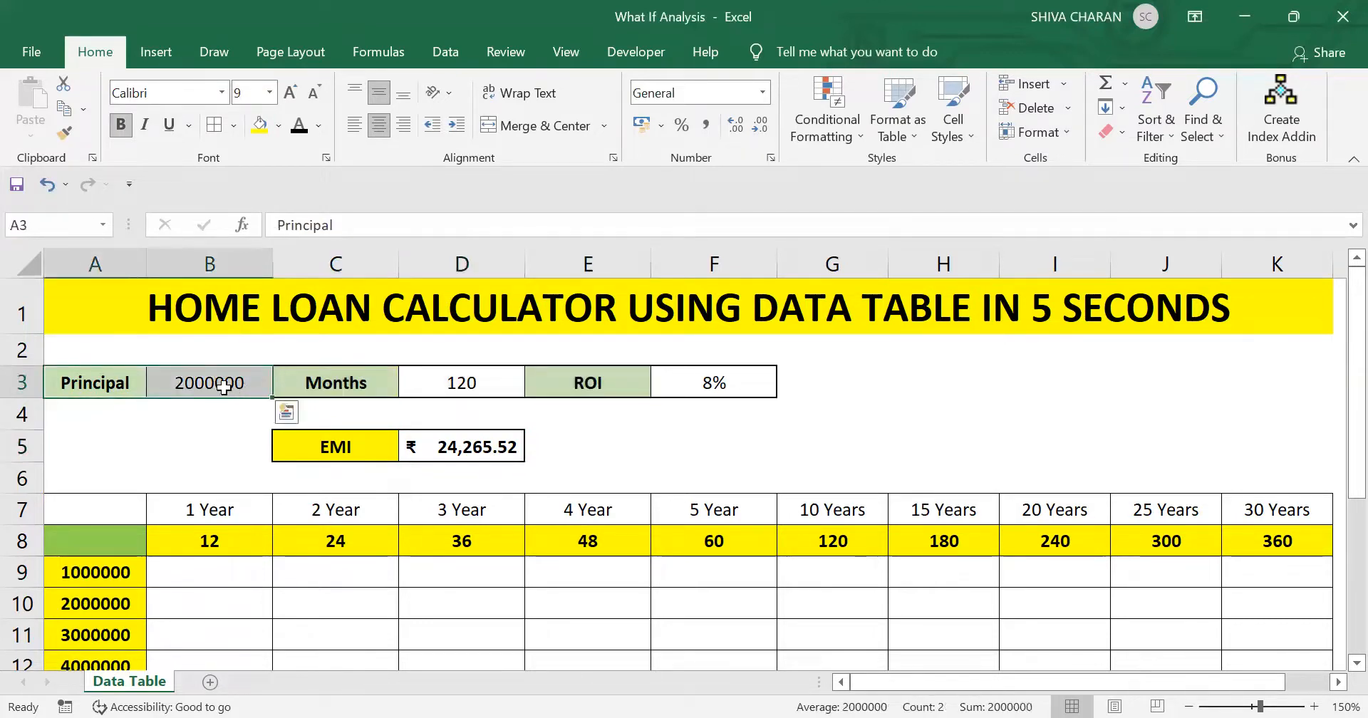
click(506, 383)
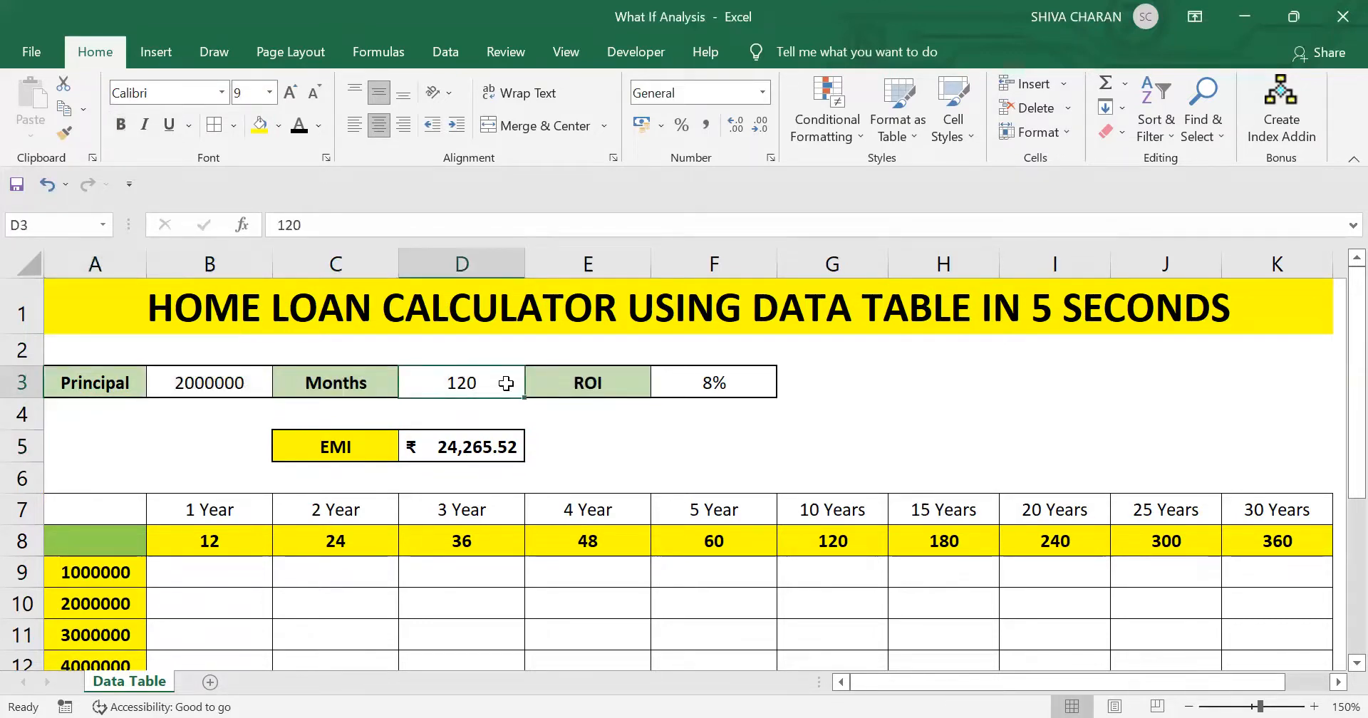
click(596, 452)
scroll(595, 456, down, 1)
scroll(596, 456, down, 2)
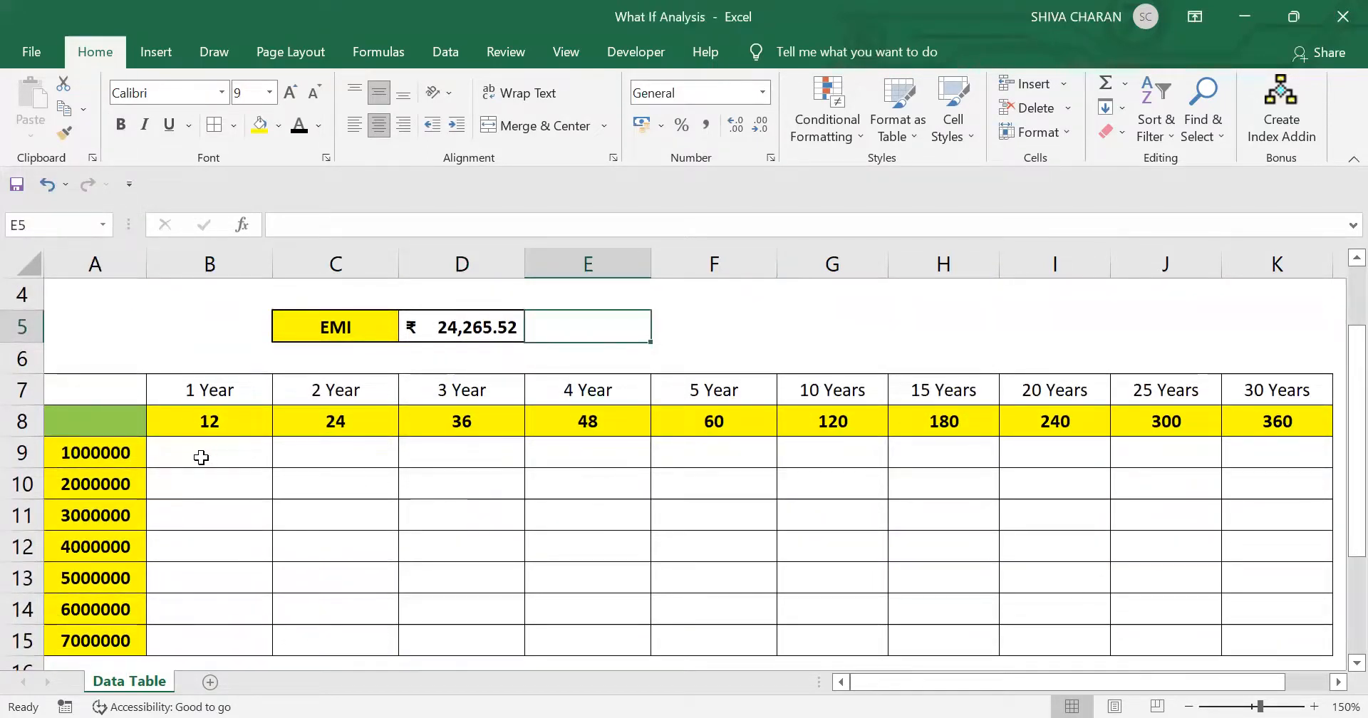
drag(194, 456, 592, 545)
drag(791, 564, 1199, 641)
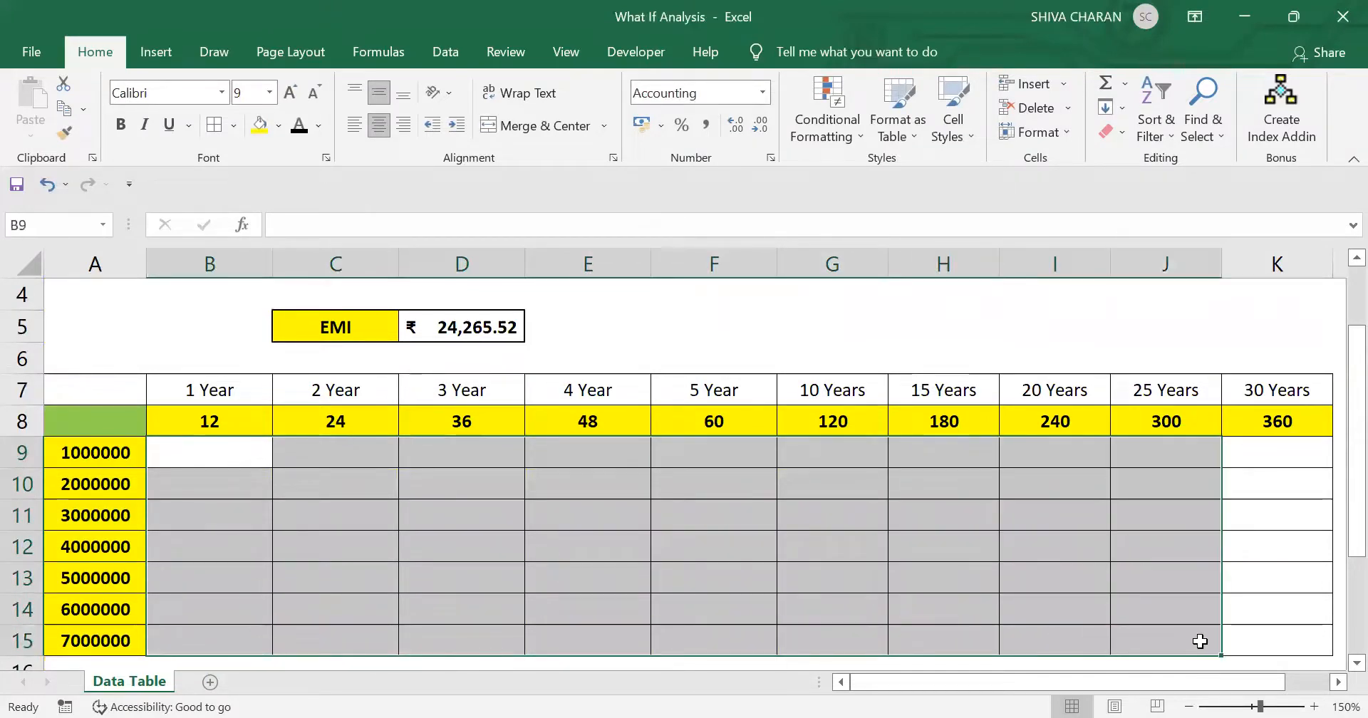
click(677, 550)
- Link the grid's green corner cell A8 to the calculated EMI with =D5
scroll(677, 550, up, 1)
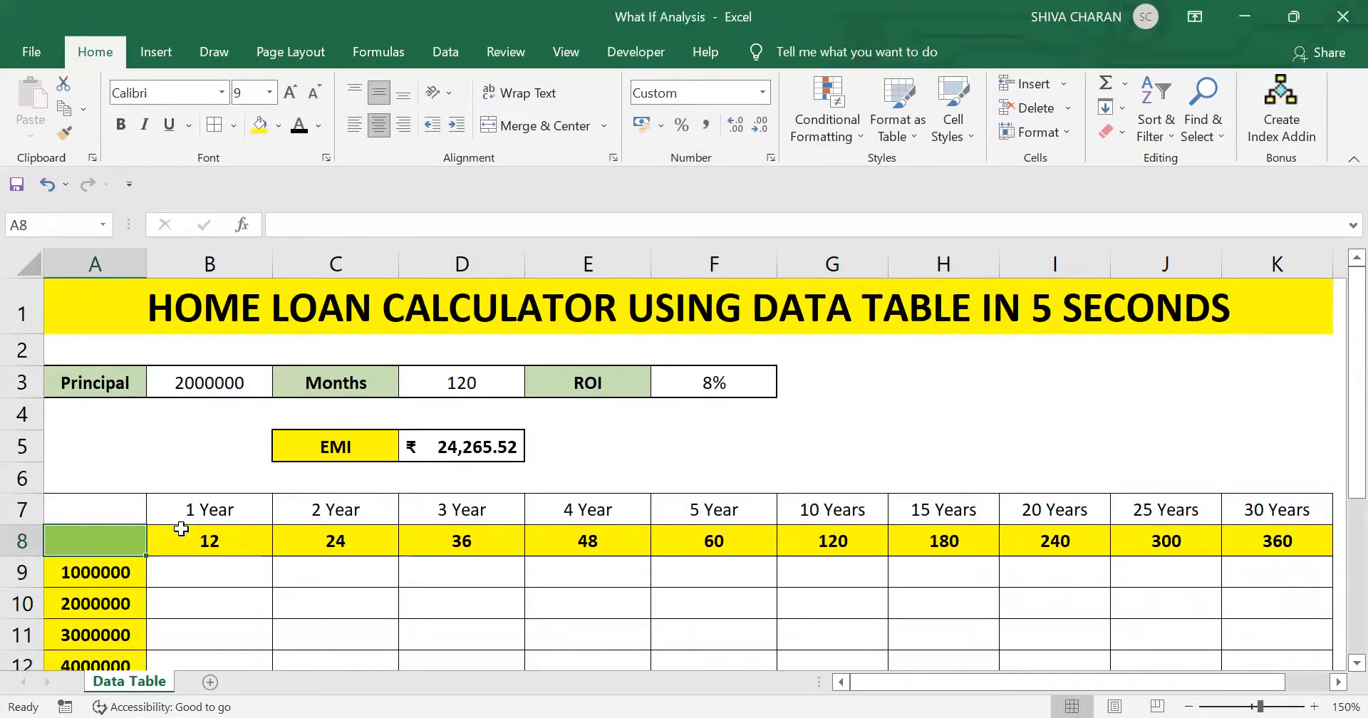
text(=)
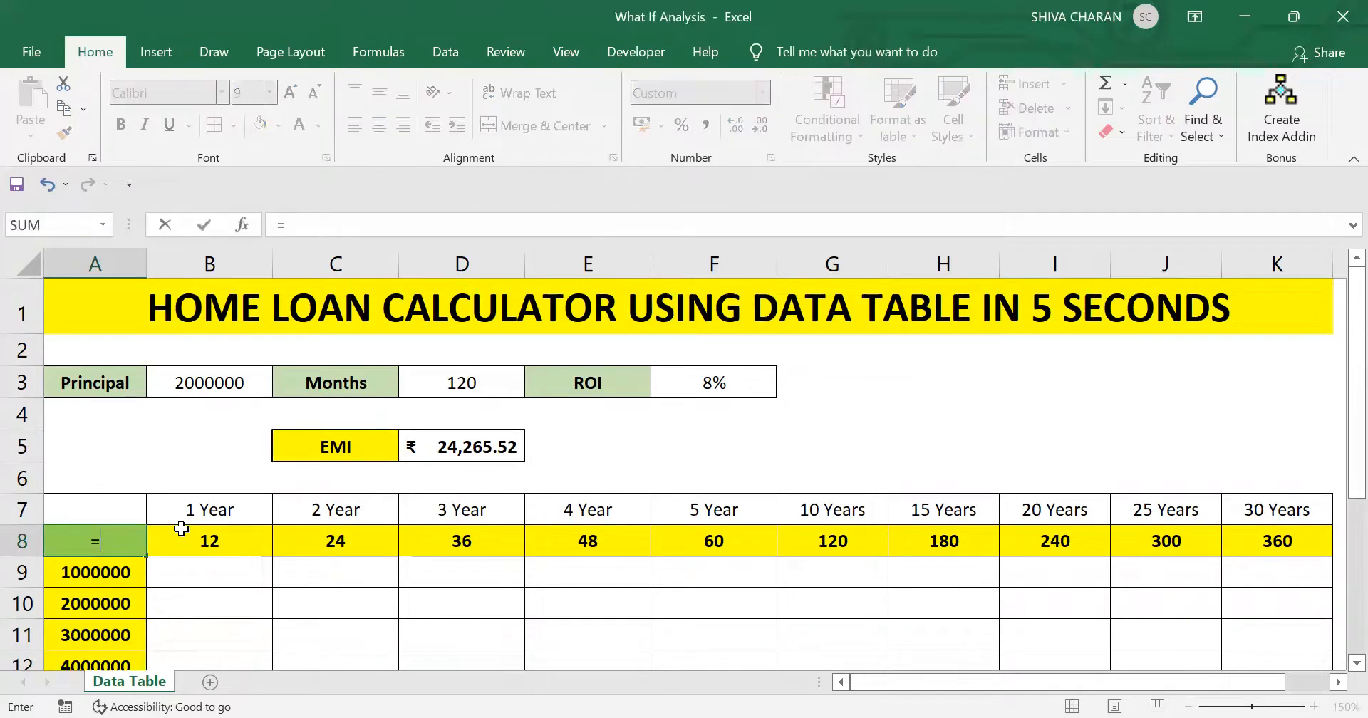
click(468, 446)
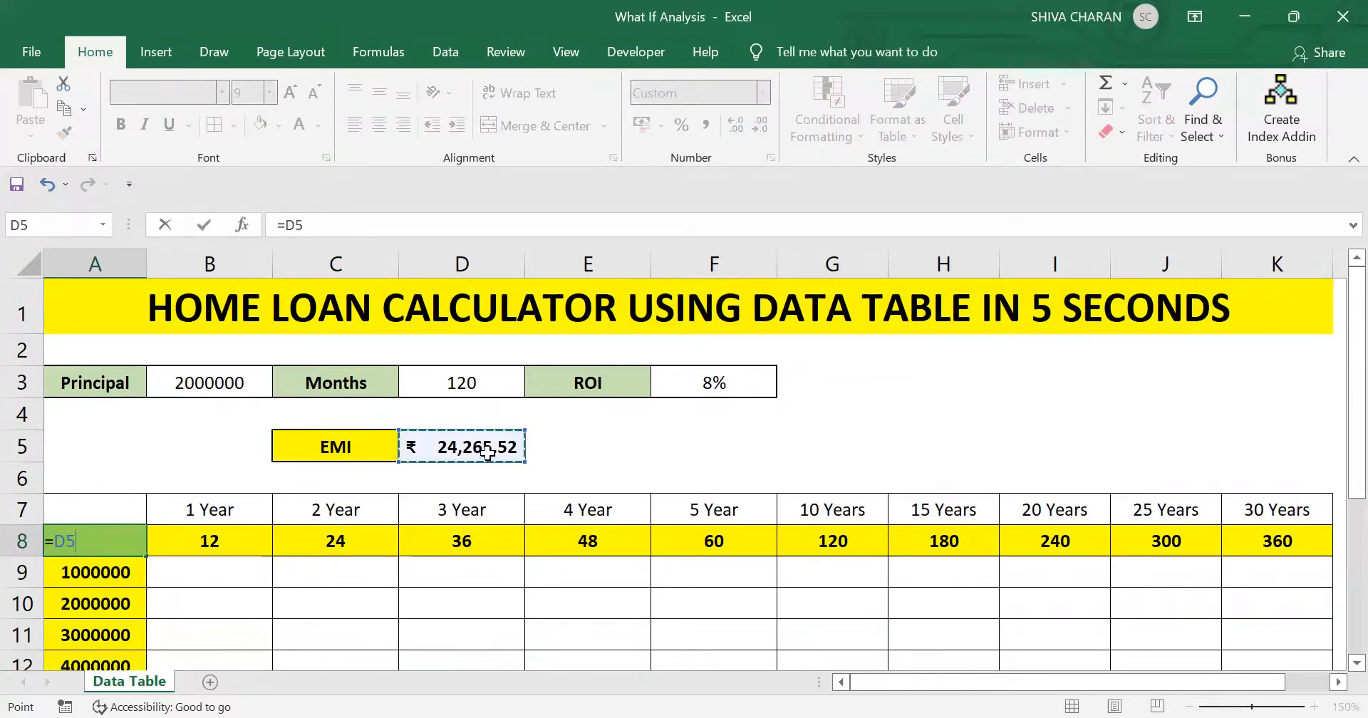
key(Return)
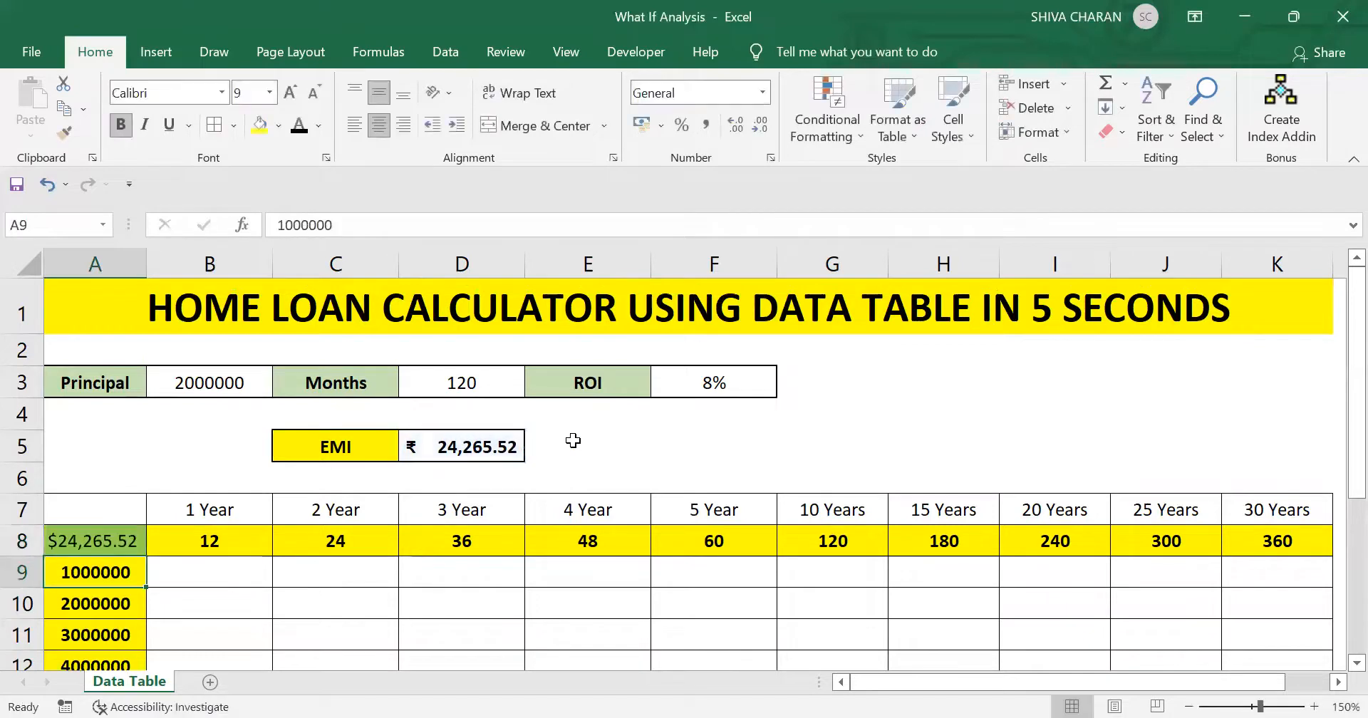
- Format the linked EMI in corner cell A8 with the ₹ English (India) accounting format
click(78, 543)
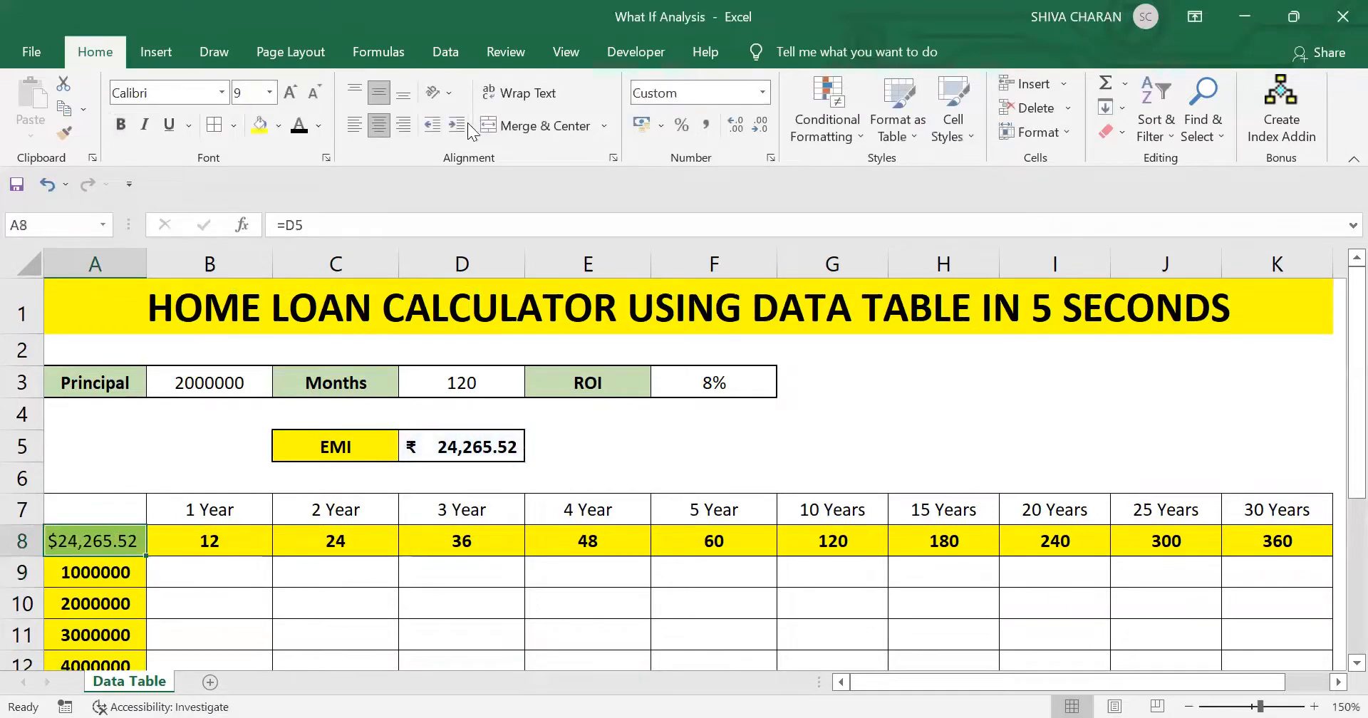
click(660, 130)
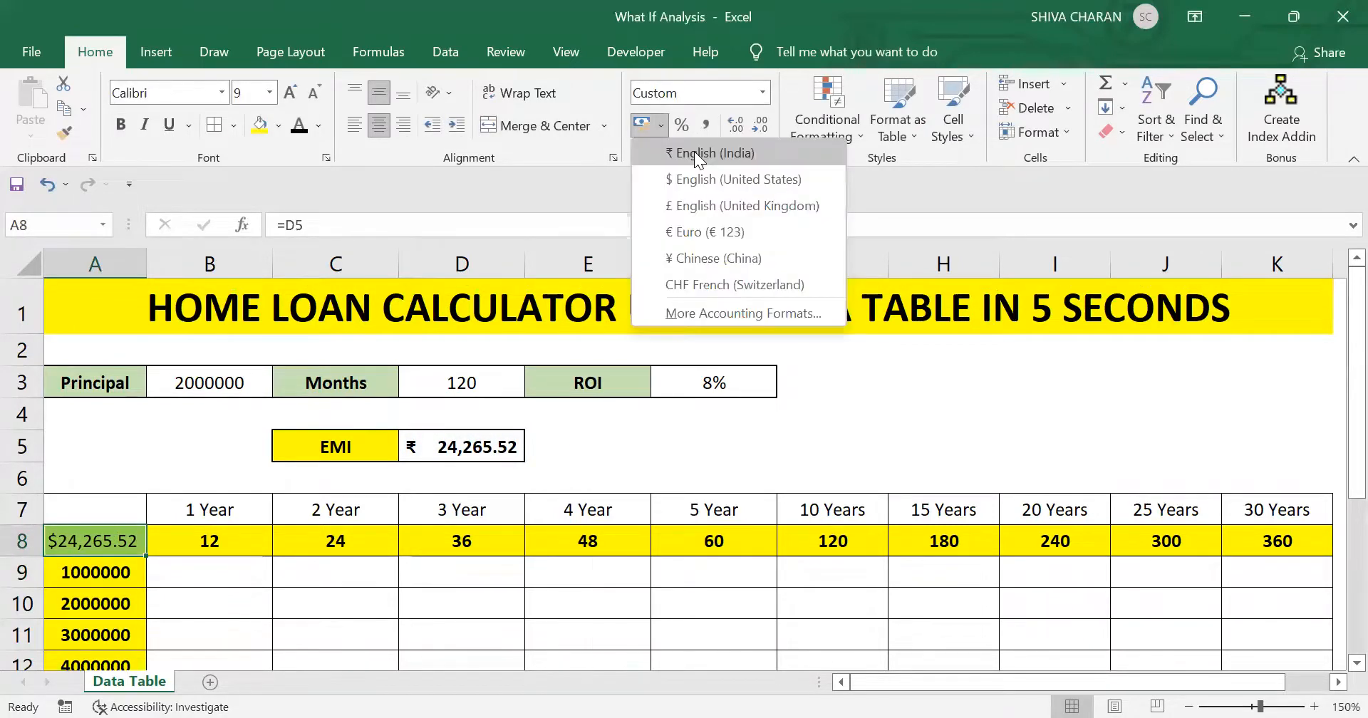
click(694, 151)
click(260, 575)
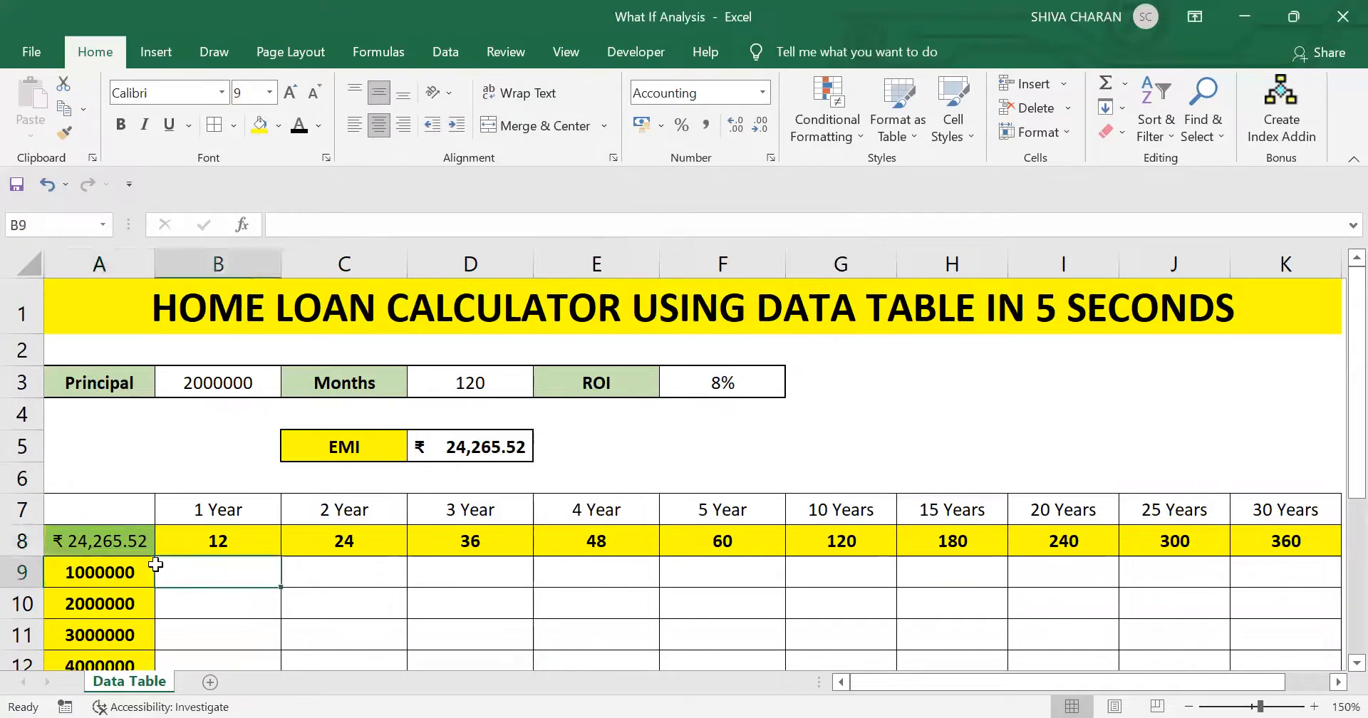
- Review the linked corner cell A8 and the empty result cells of the grid
click(124, 547)
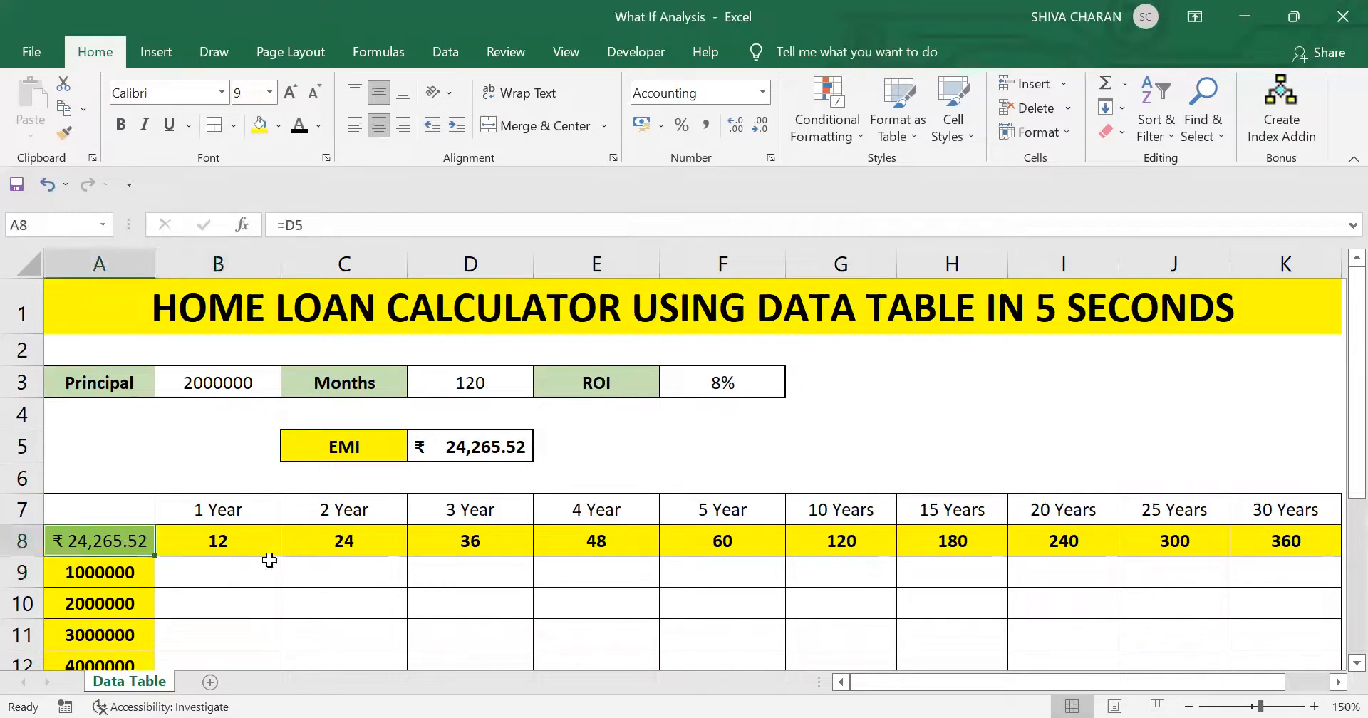
click(377, 571)
scroll(376, 571, down, 1)
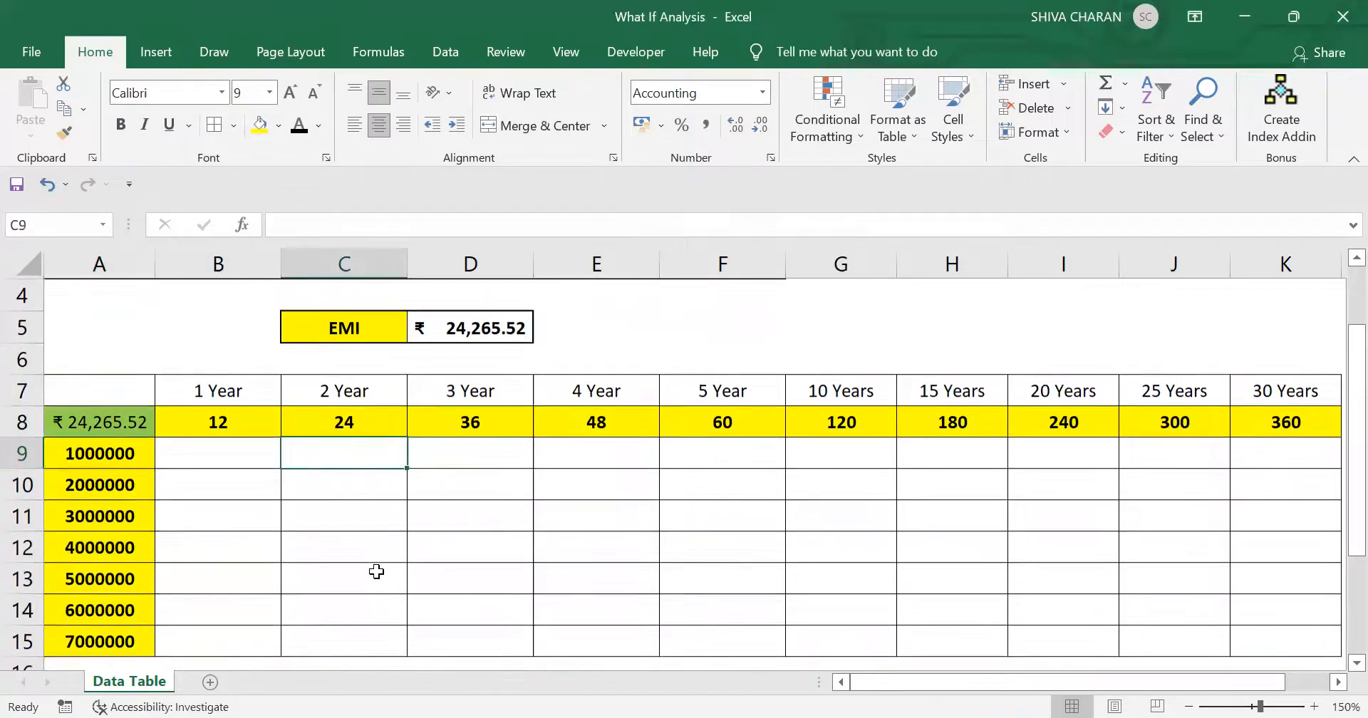
drag(220, 450, 1048, 483)
scroll(1047, 483, up, 3)
click(687, 467)
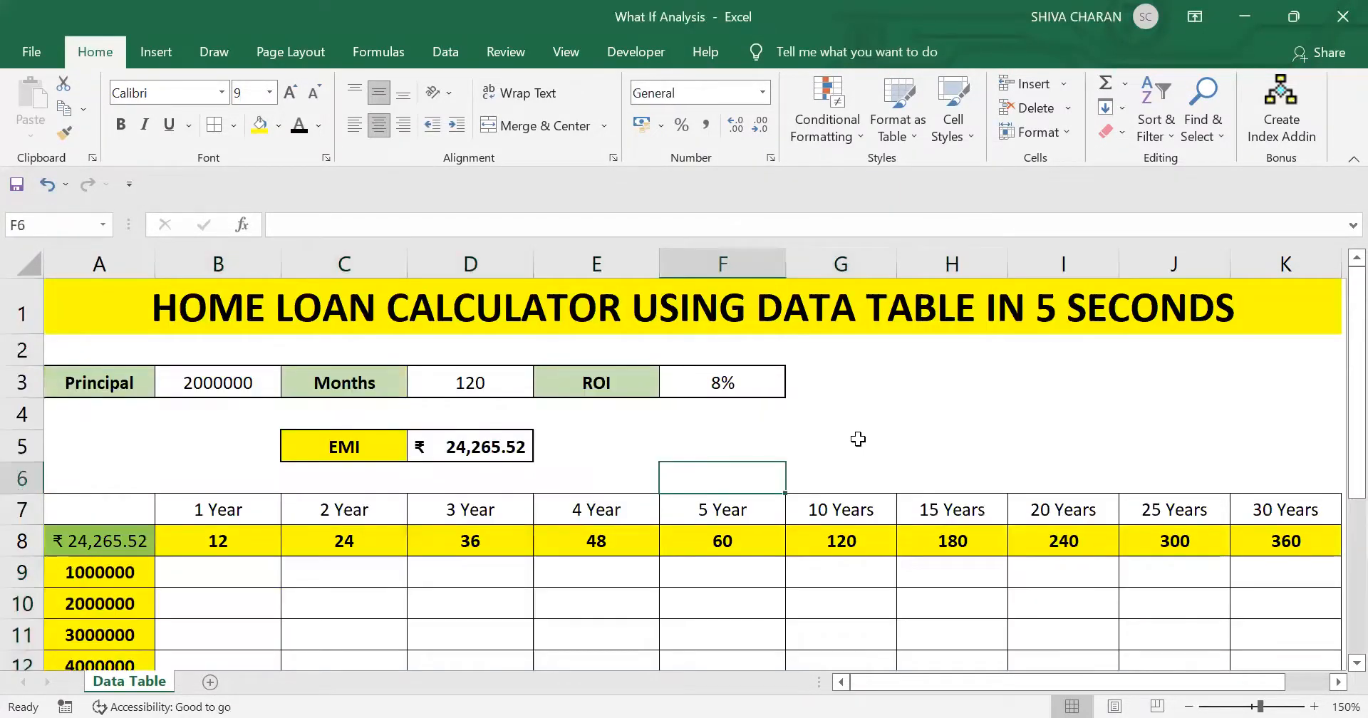
click(860, 440)
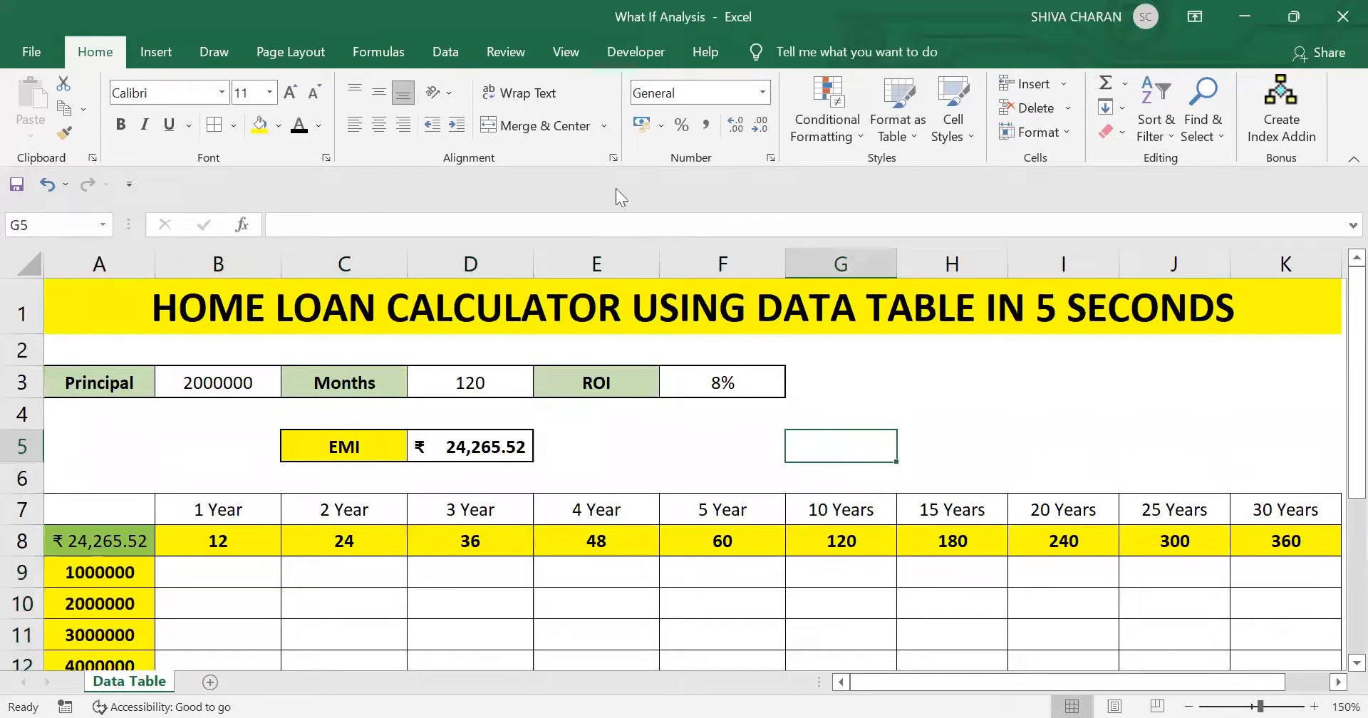
- Locate the Data Table option of What-If Analysis and review the grid of principals and month terms
click(431, 57)
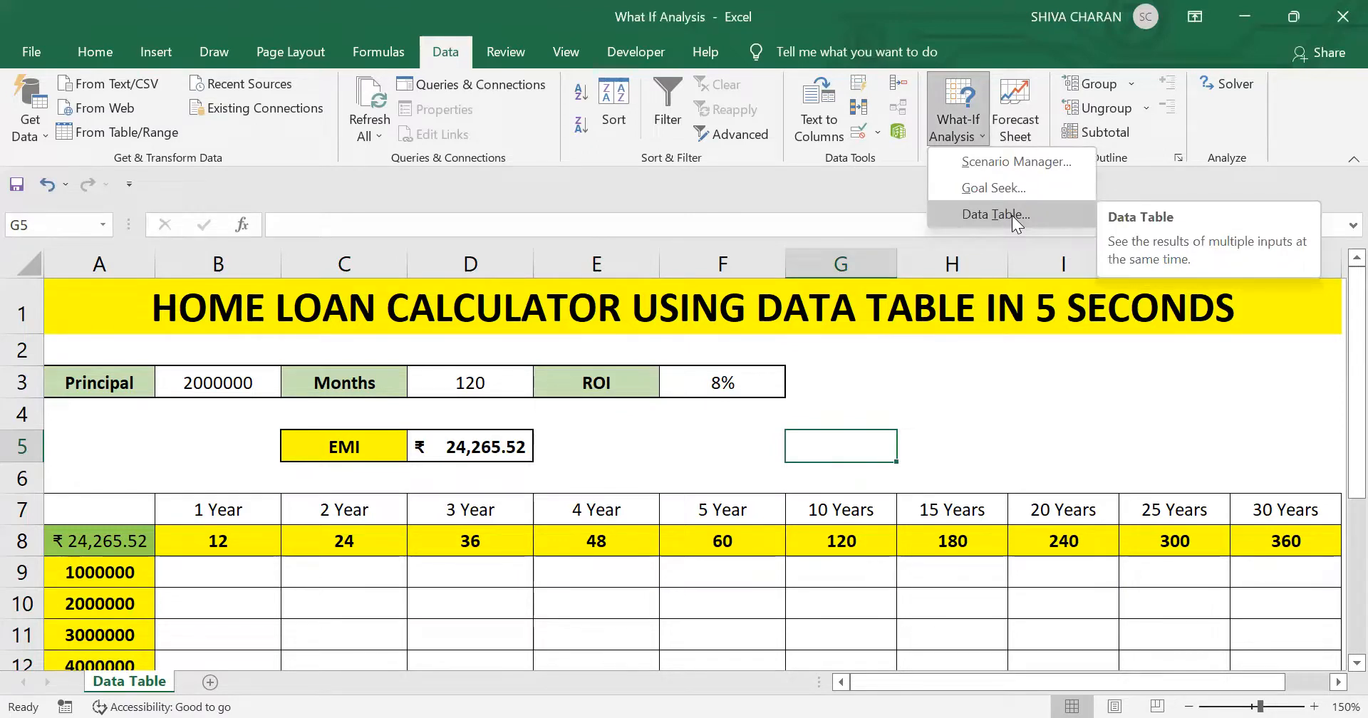
click(1052, 437)
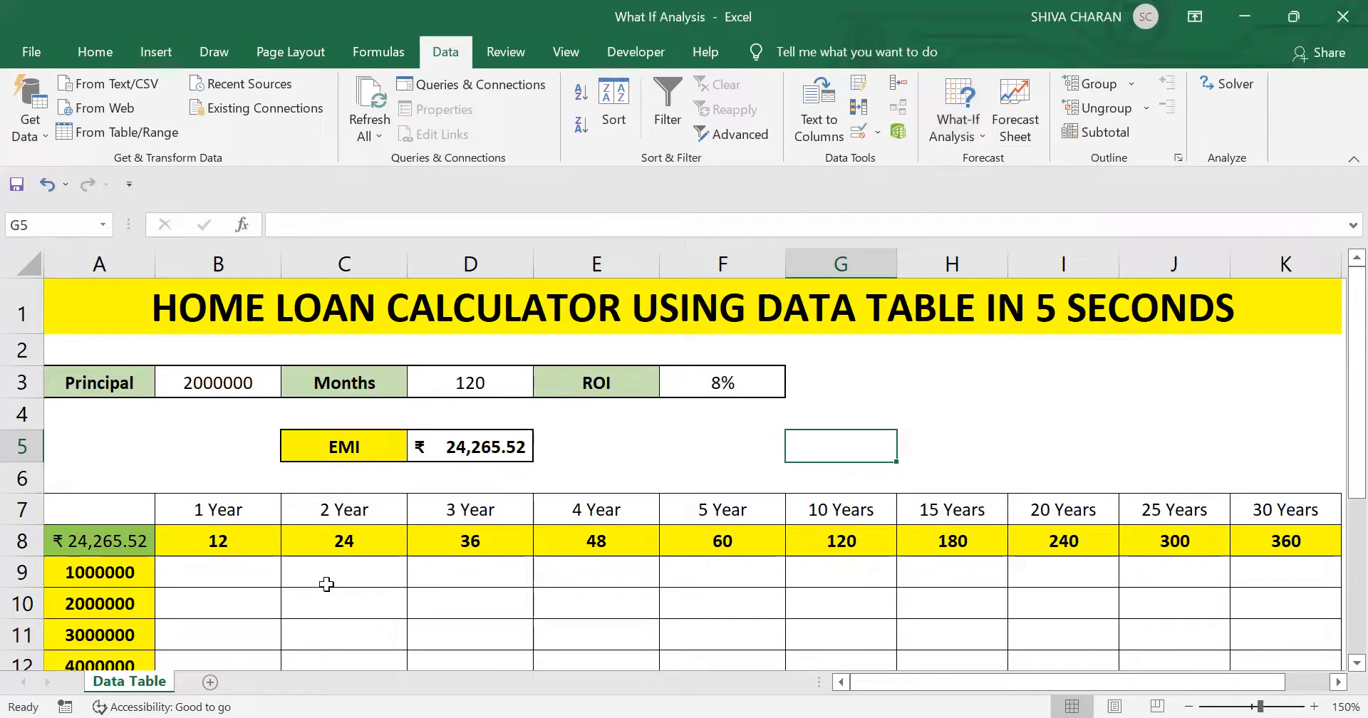
drag(230, 565, 1118, 648)
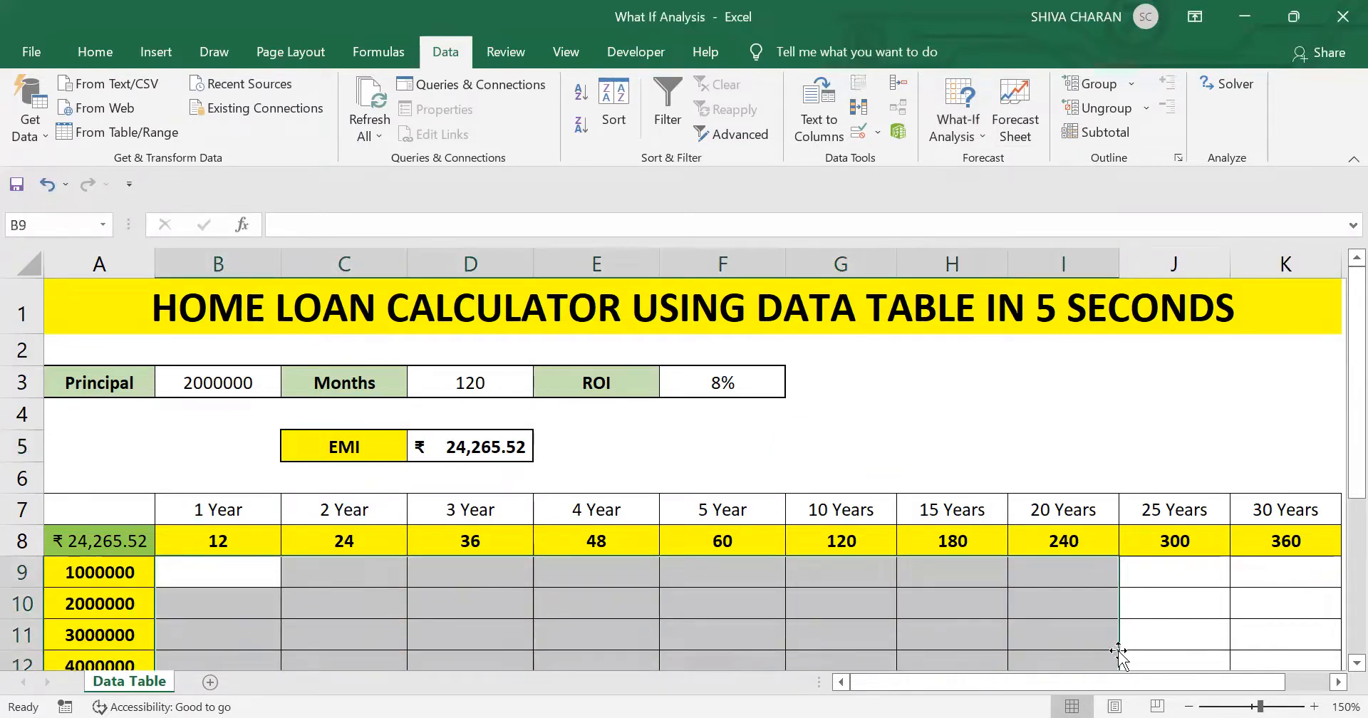
click(513, 568)
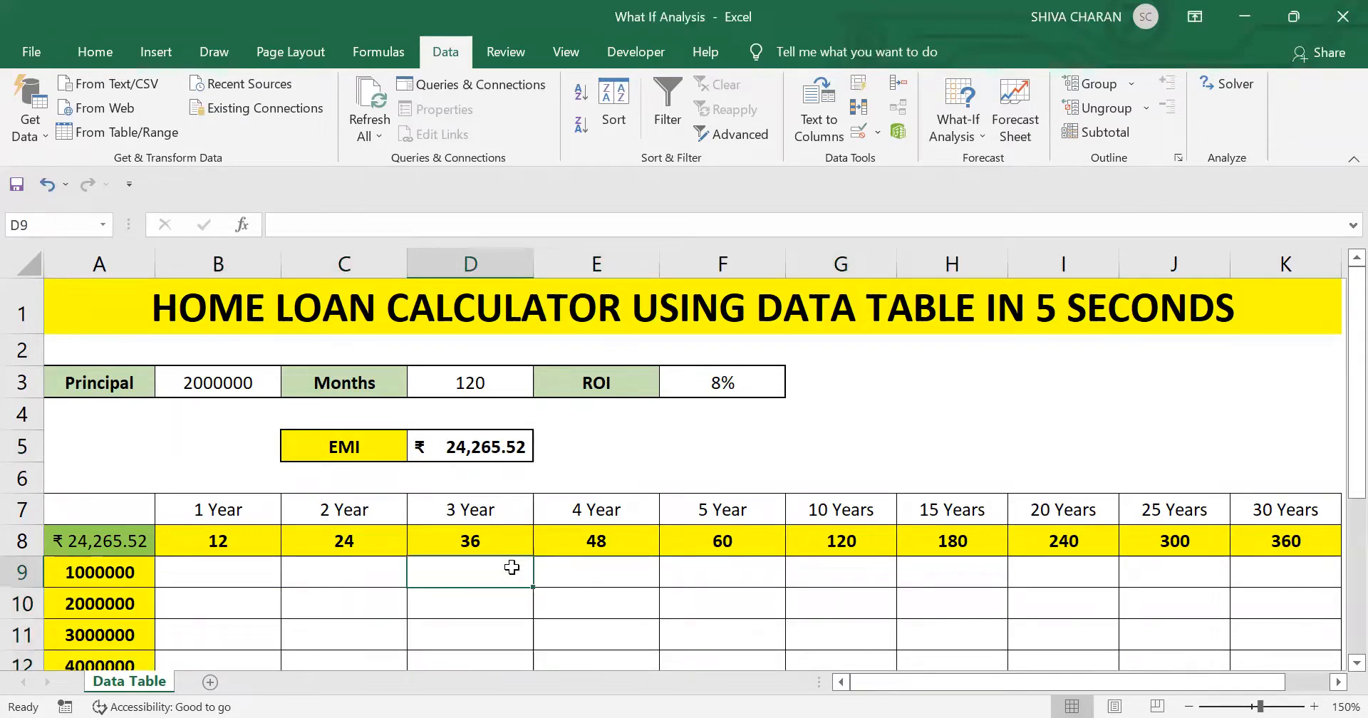
scroll(512, 567, down, 2)
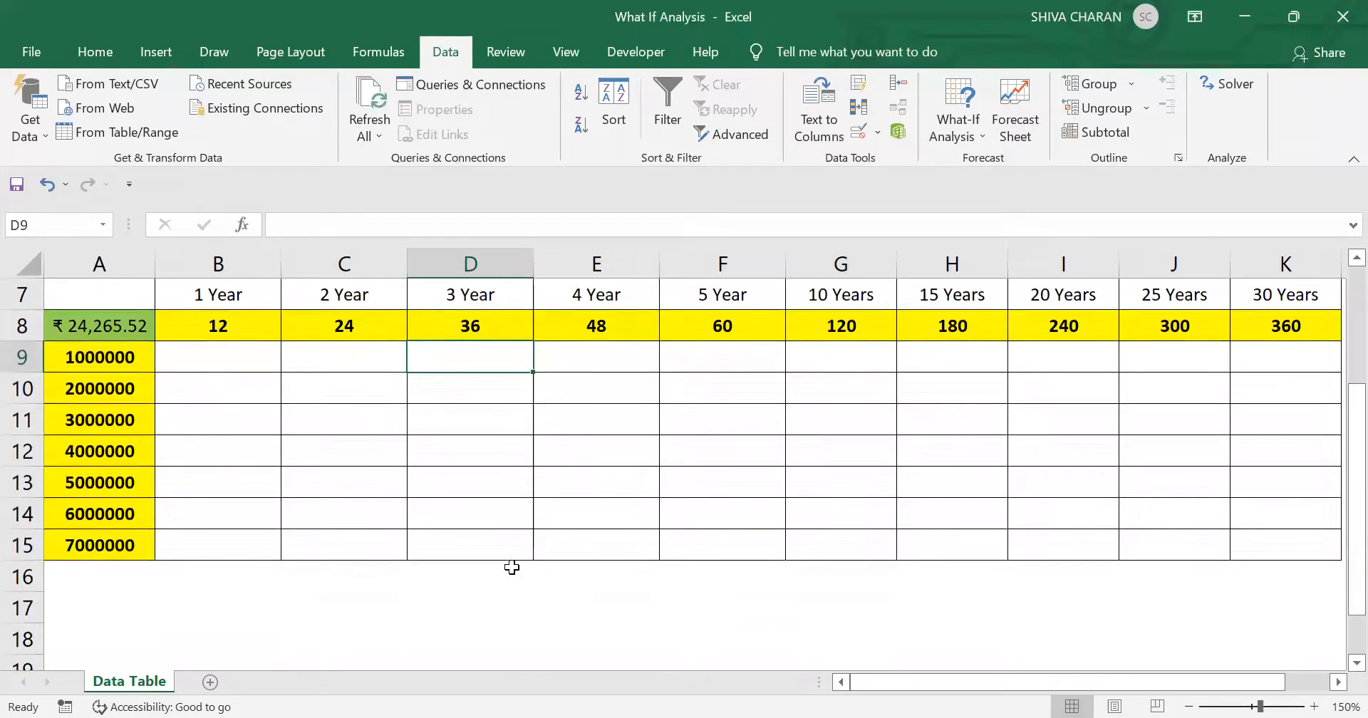
scroll(512, 568, up, 1)
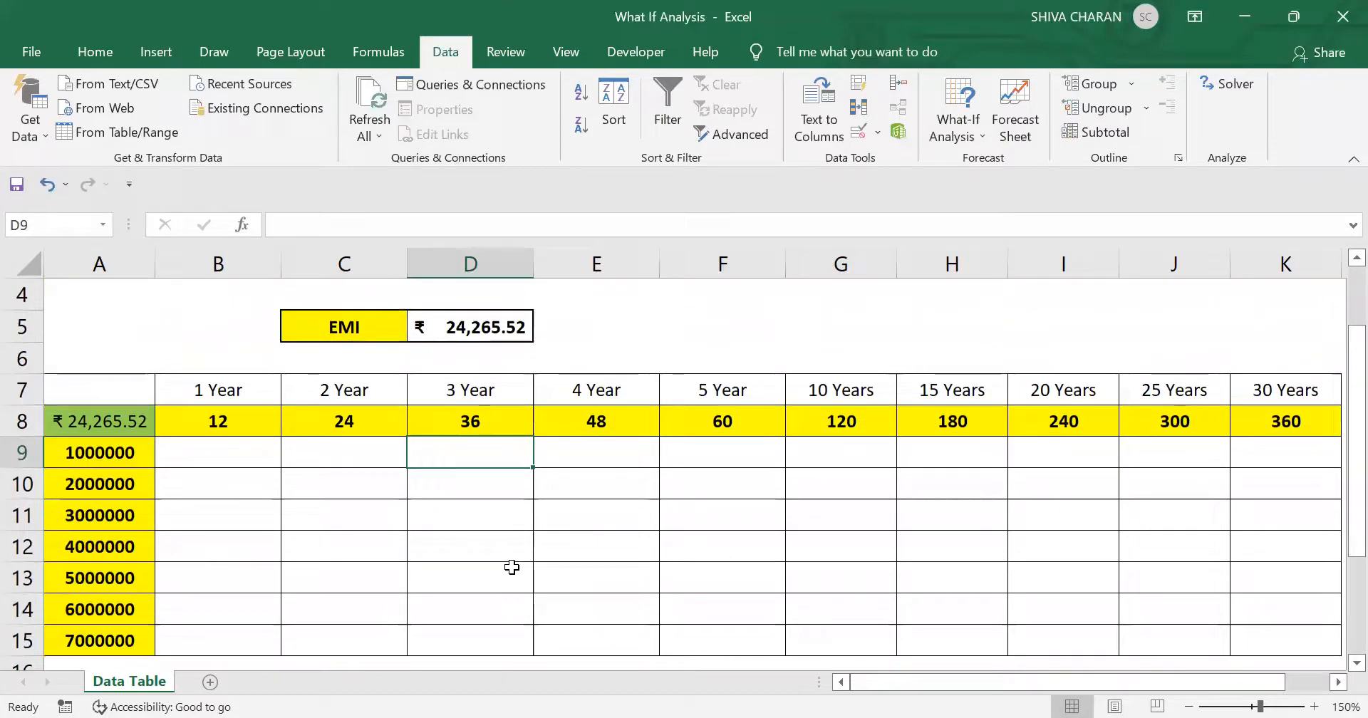
click(66, 427)
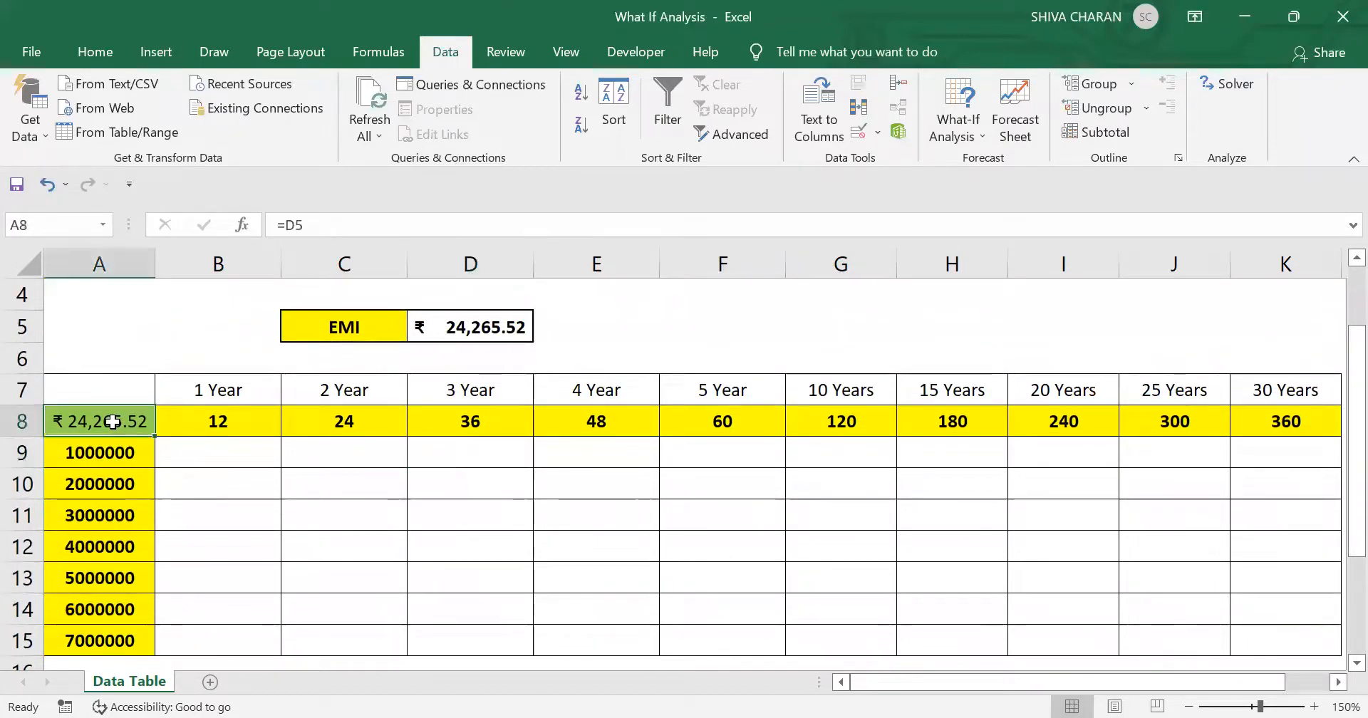
- Try replacing the PMT formula in the EMI cell D5 with =E5, and undo the replacement
click(92, 54)
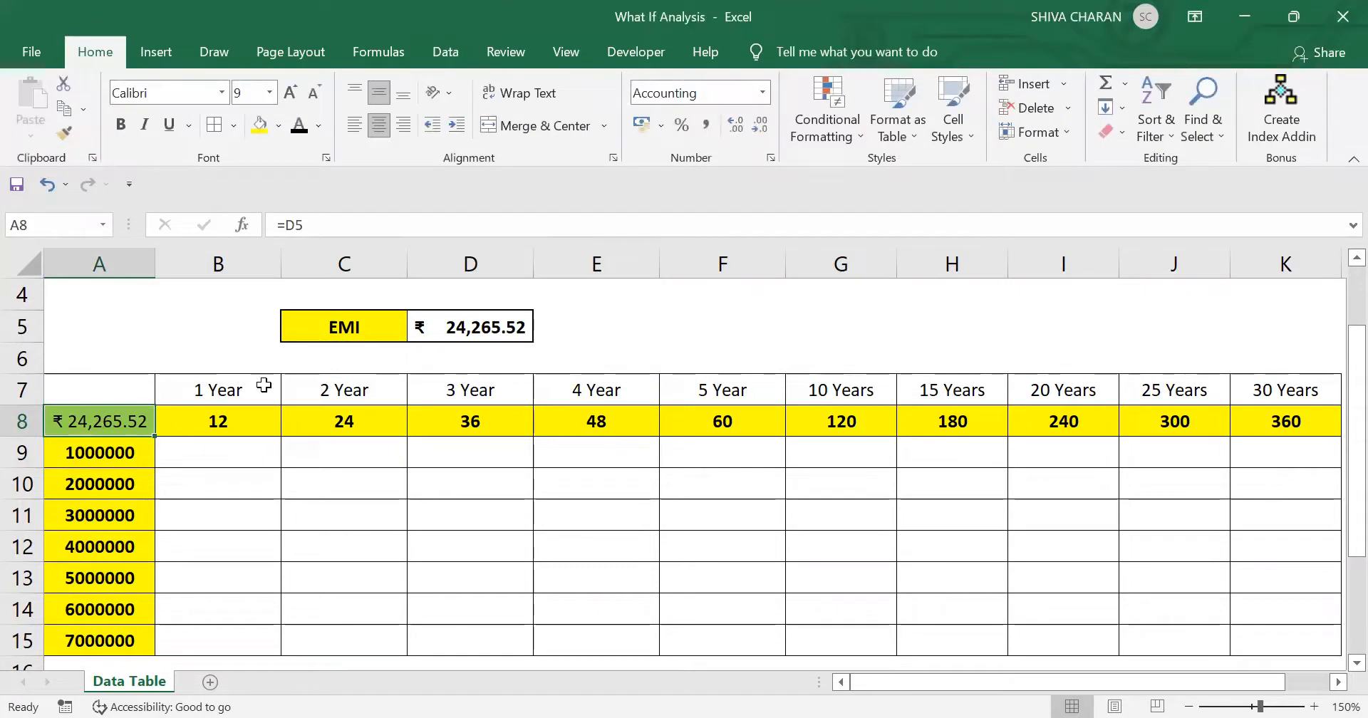
click(483, 324)
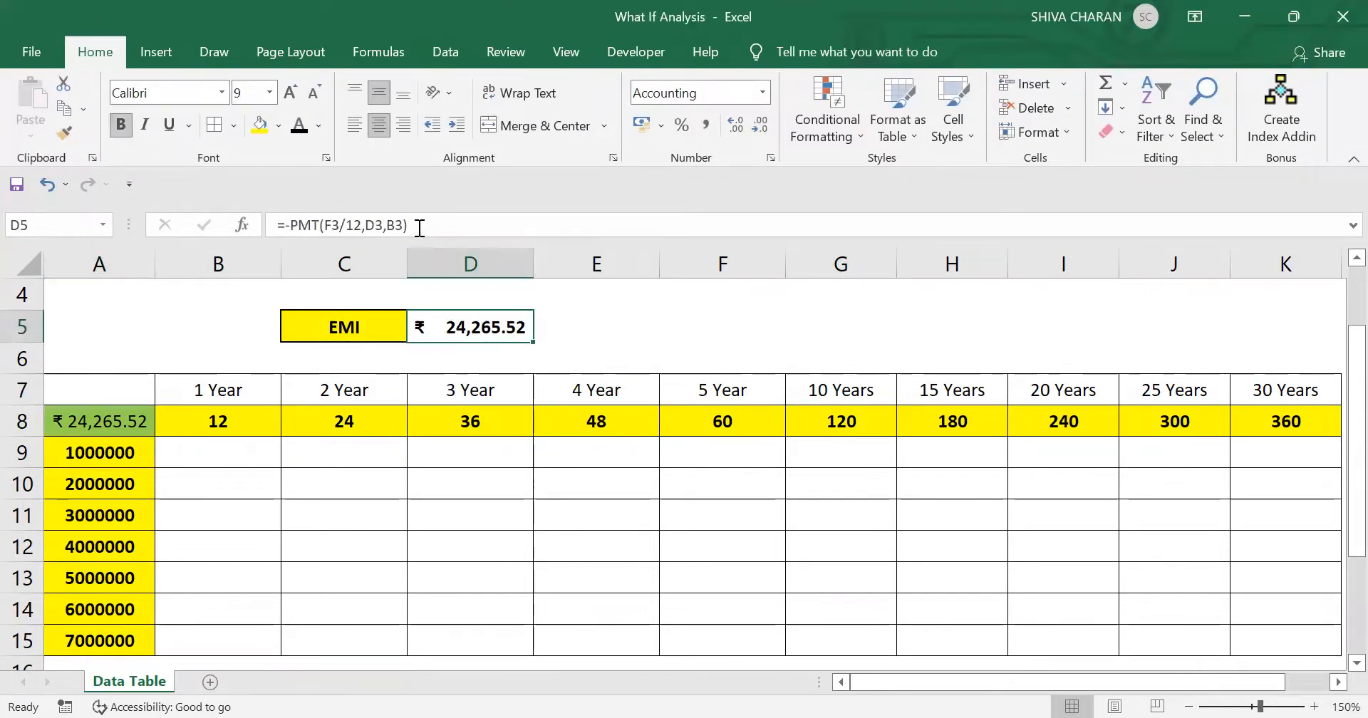
click(417, 225)
drag(409, 225, 278, 225)
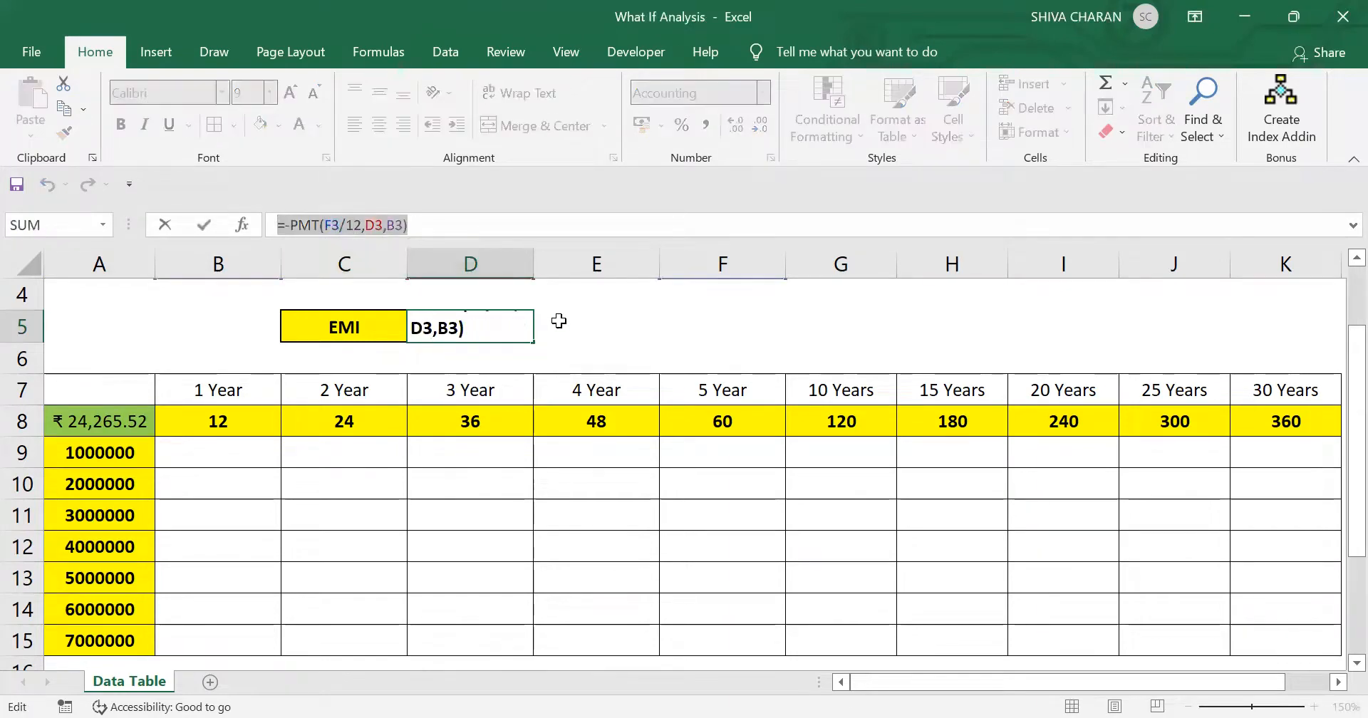
text(=)
click(628, 336)
key(Return)
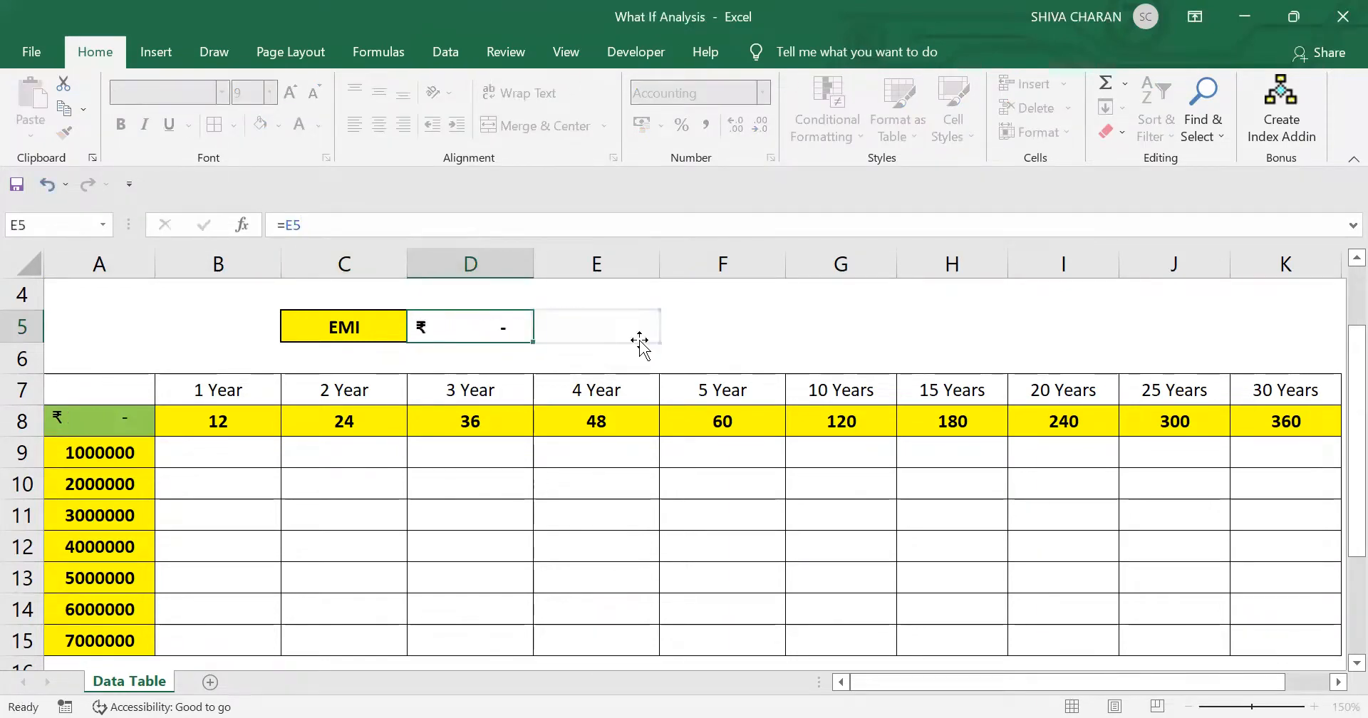
click(631, 338)
key(Right)
key(ctrl+z)
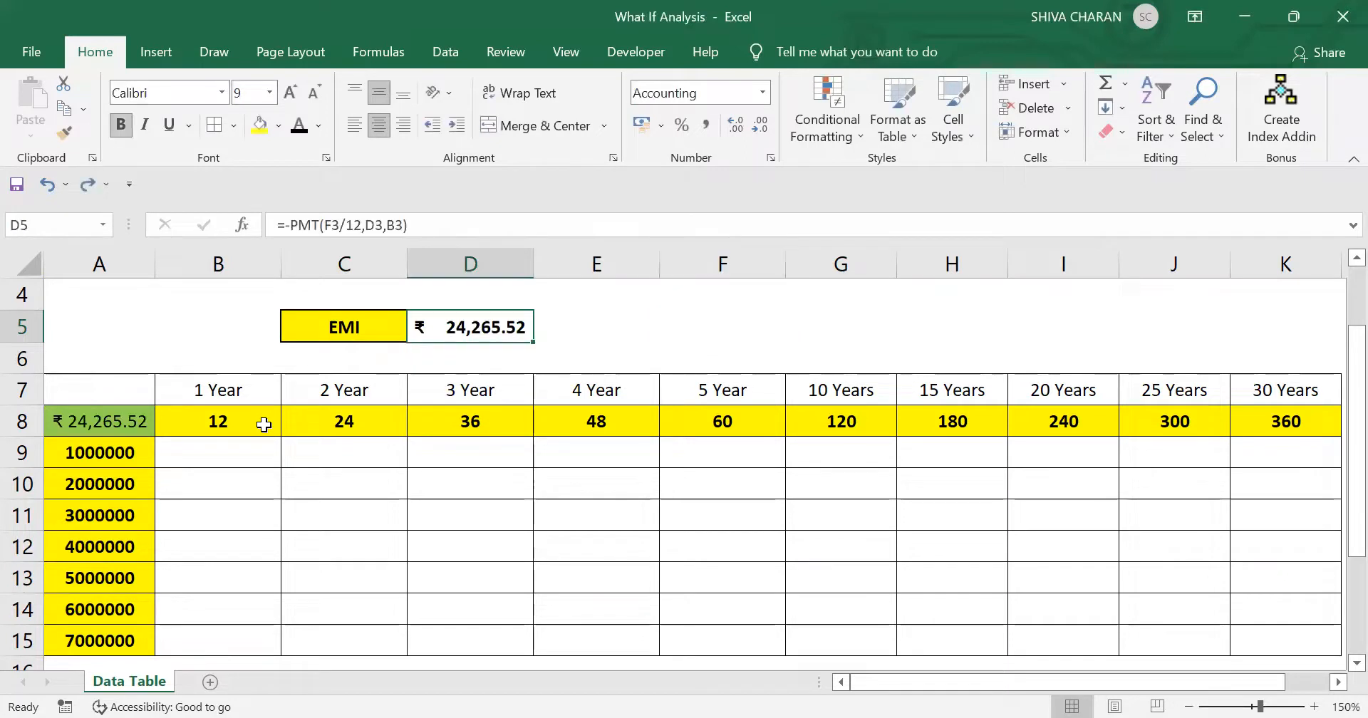
click(85, 422)
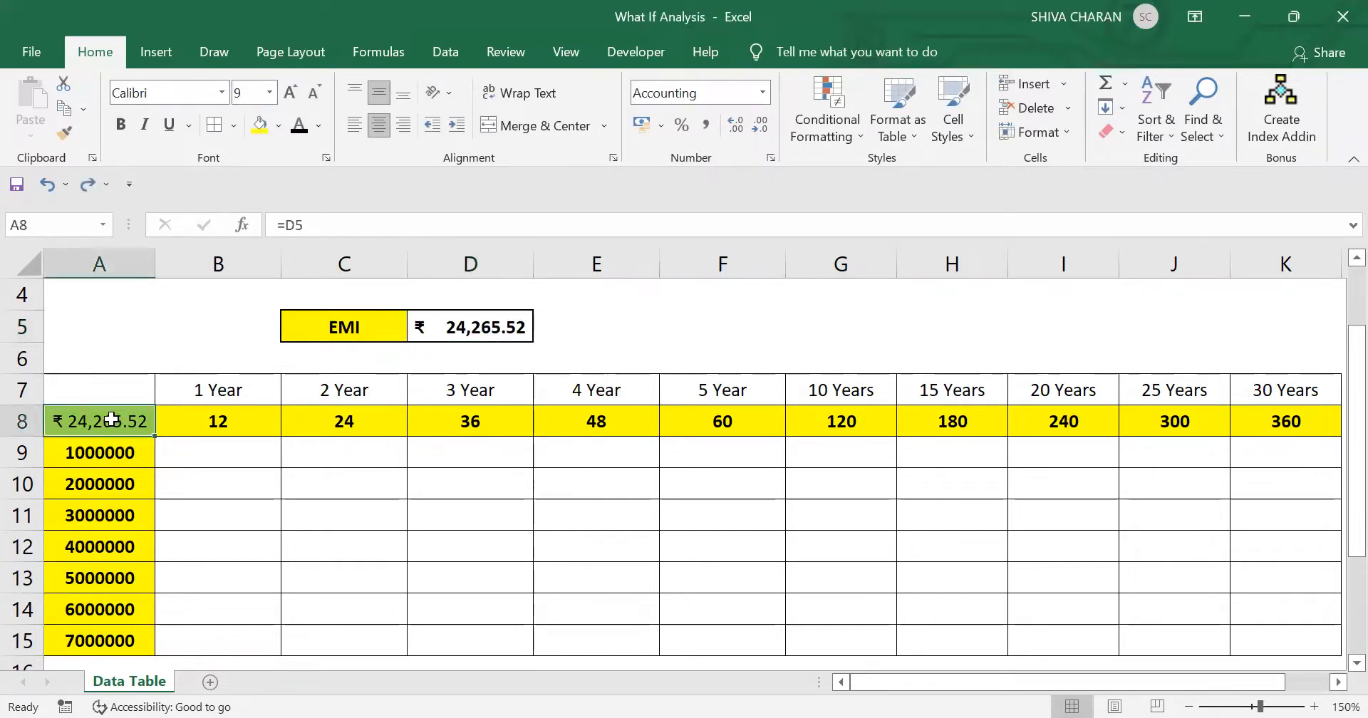
- Review the PMT formula in D5, its link in corner cell A8, and the empty result range B9:K15
click(469, 314)
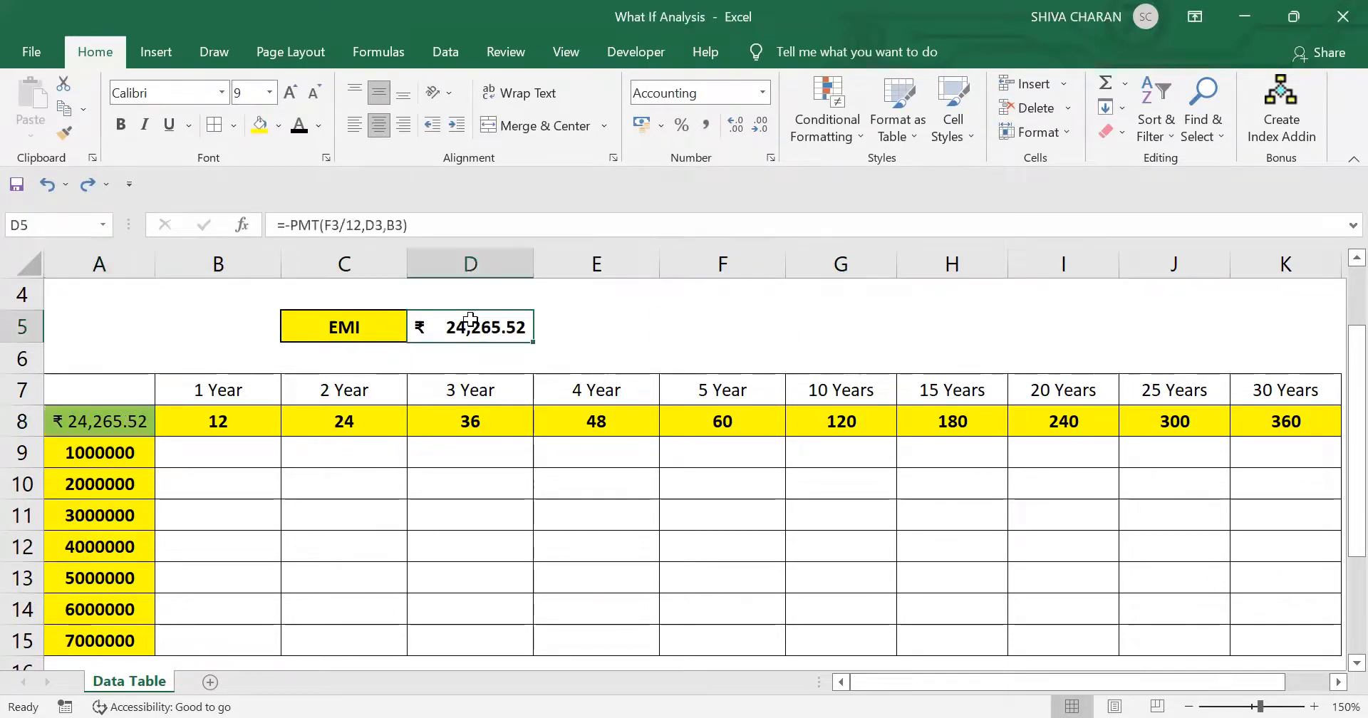
click(107, 423)
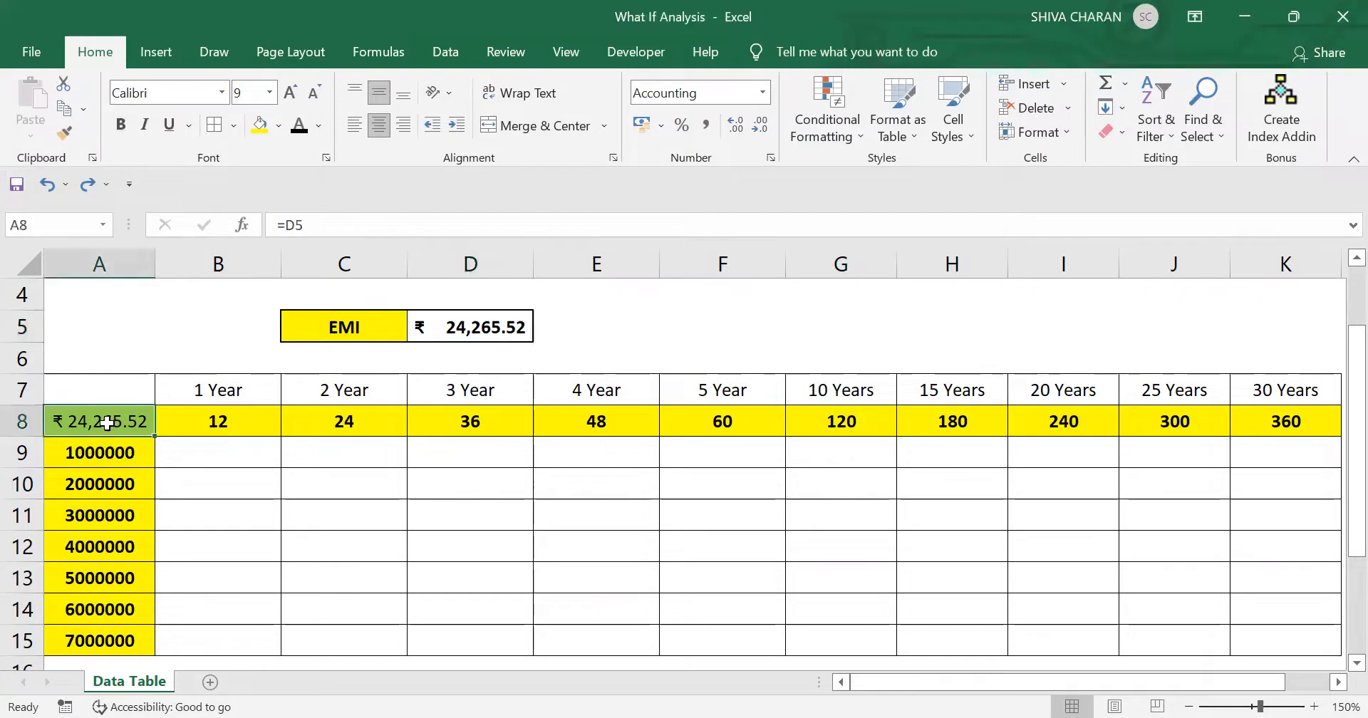
scroll(106, 423, down, 1)
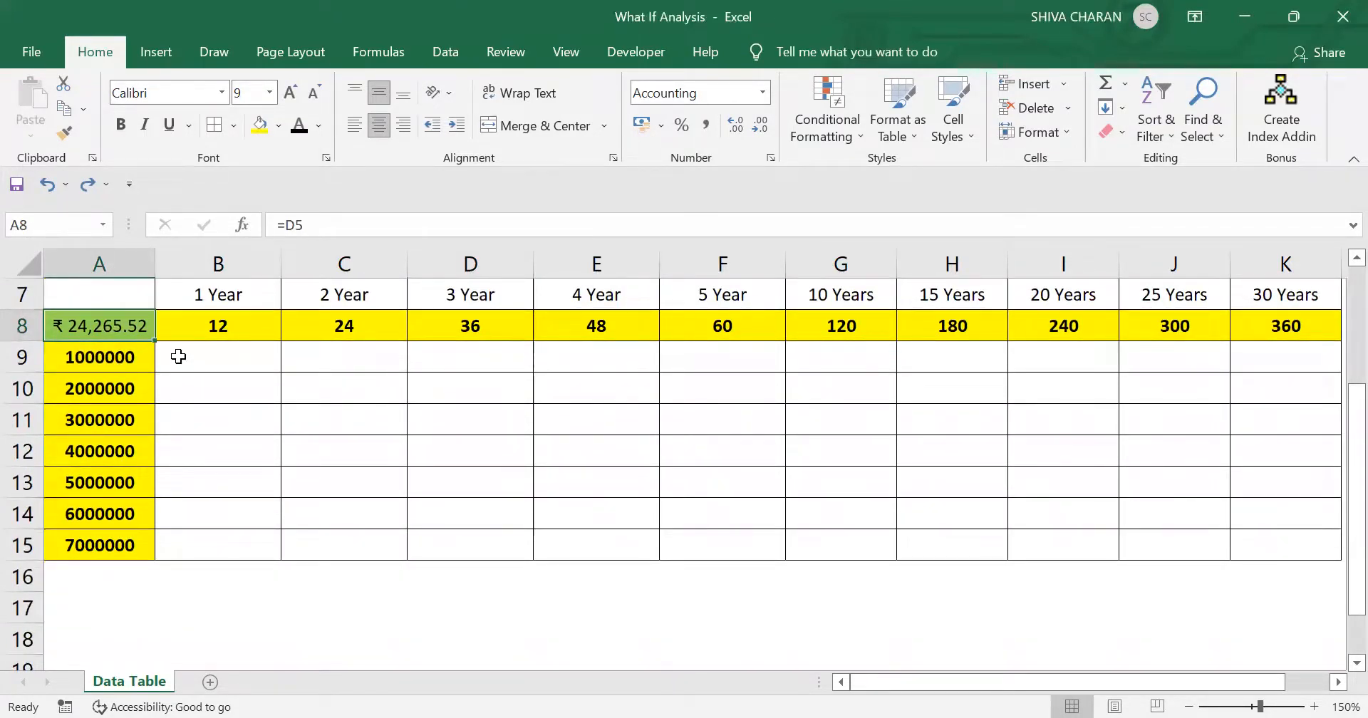
drag(178, 357, 1263, 532)
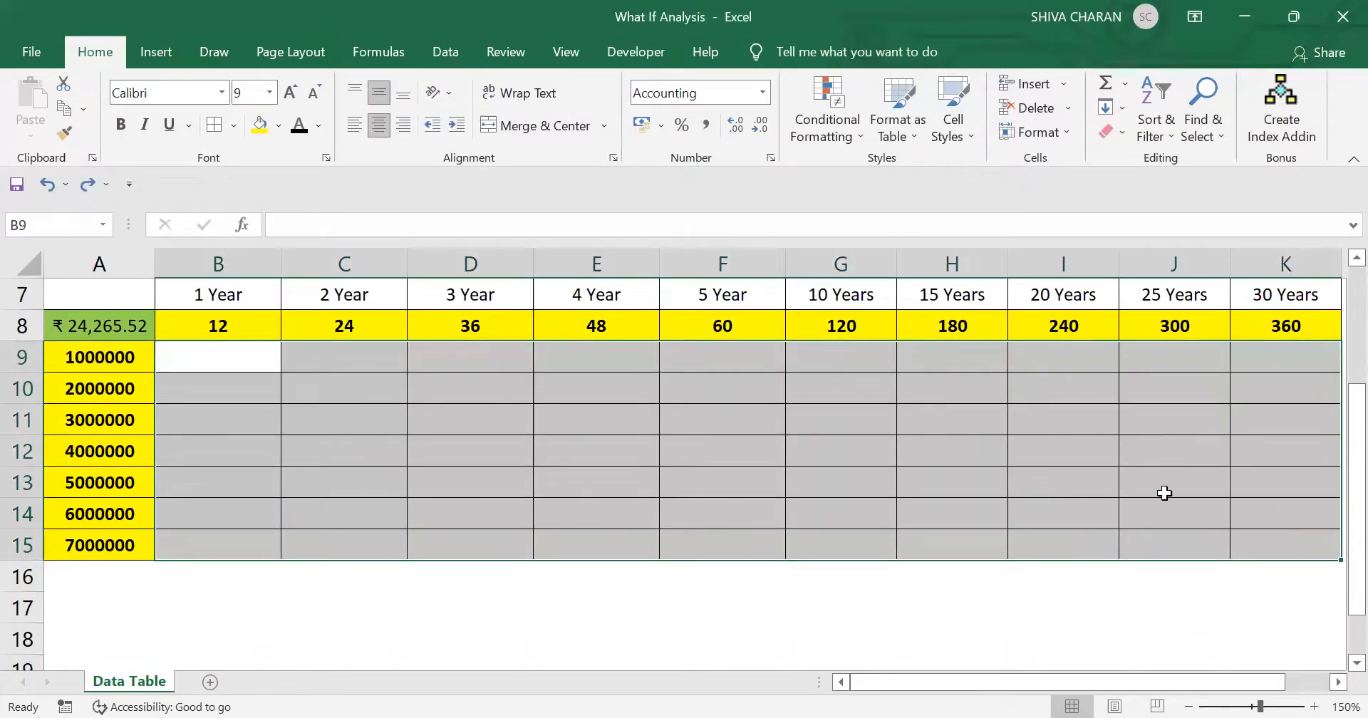
click(843, 618)
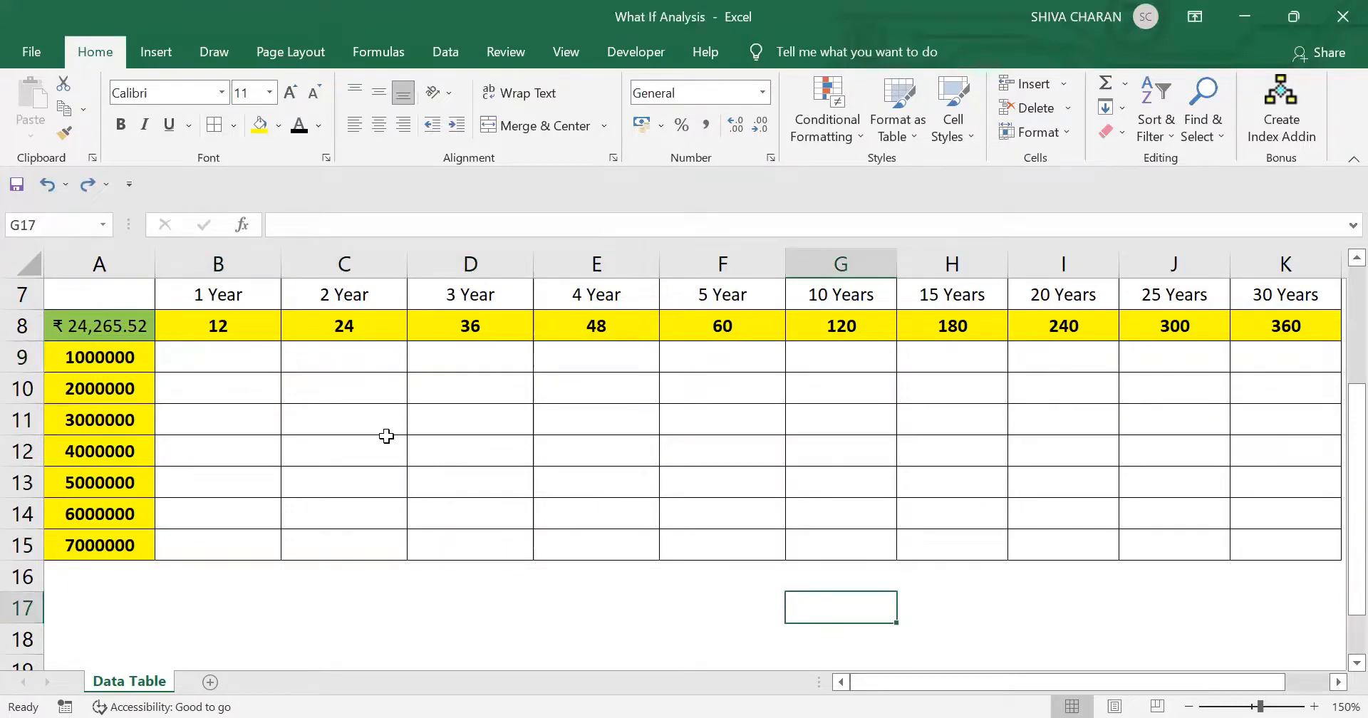
scroll(386, 436, up, 1)
scroll(387, 436, down, 1)
- Select the grid A8:K15 and open the What-If Analysis Data Table settings for it
drag(77, 324, 1239, 543)
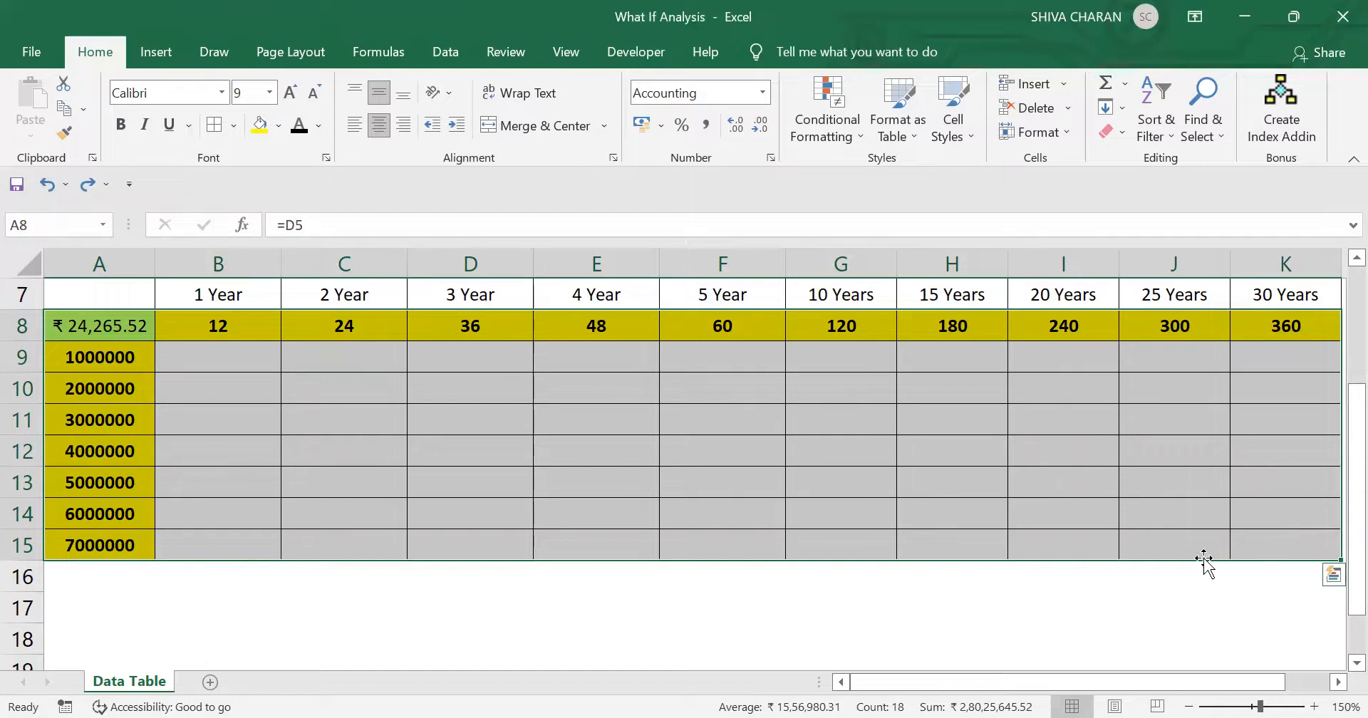
click(445, 52)
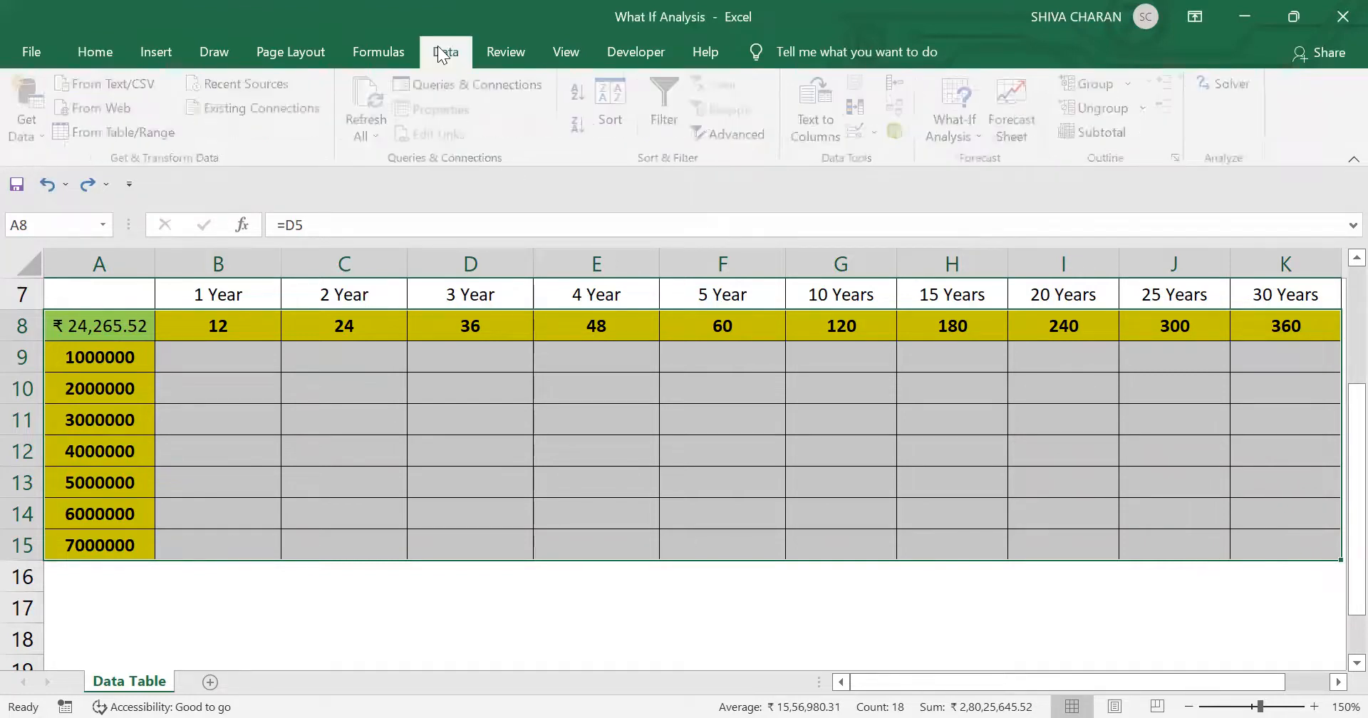
click(952, 137)
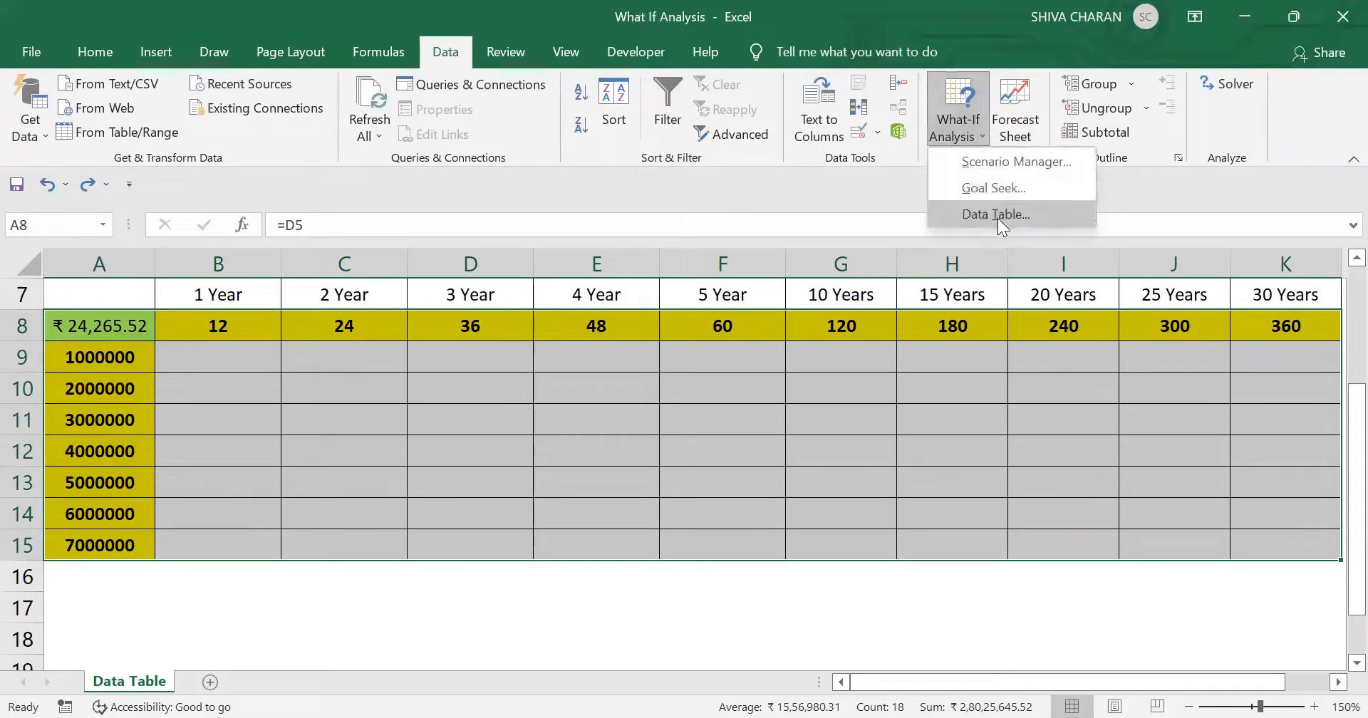
key(Return)
scroll(783, 449, up, 3)
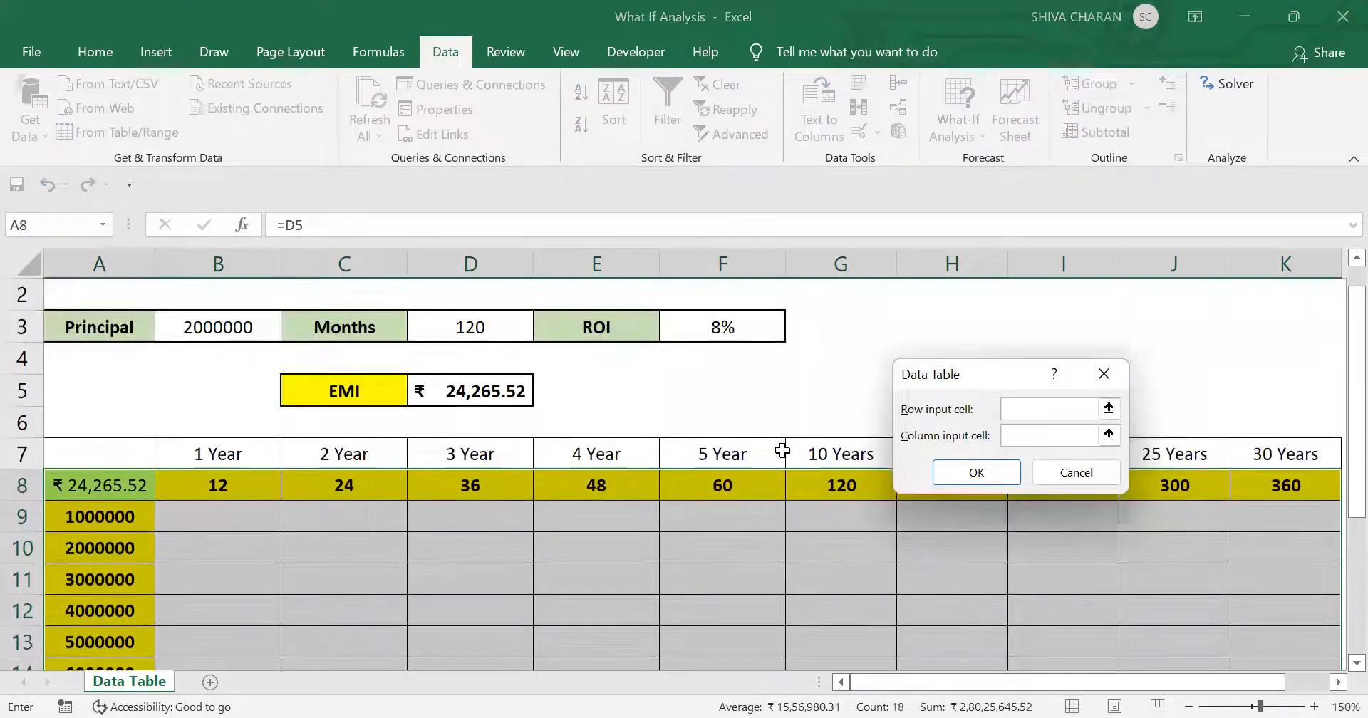
scroll(783, 451, down, 1)
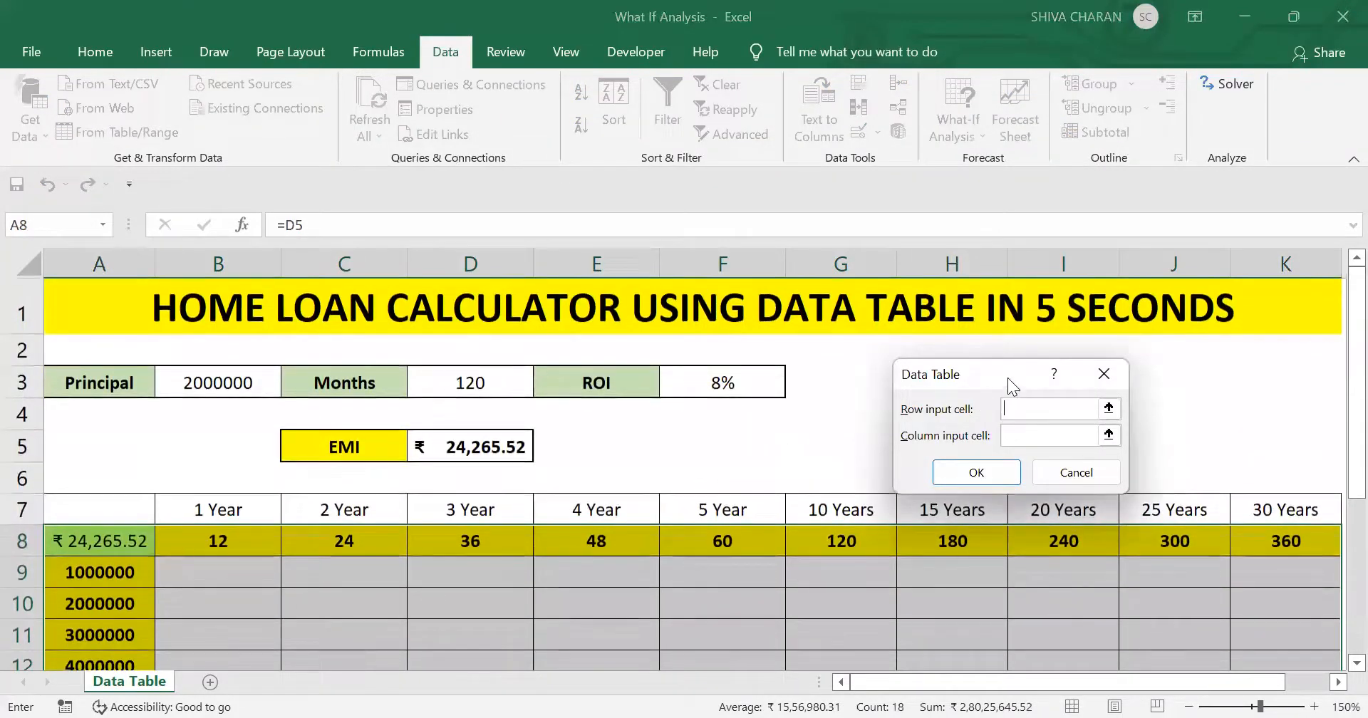
drag(1009, 362, 1011, 348)
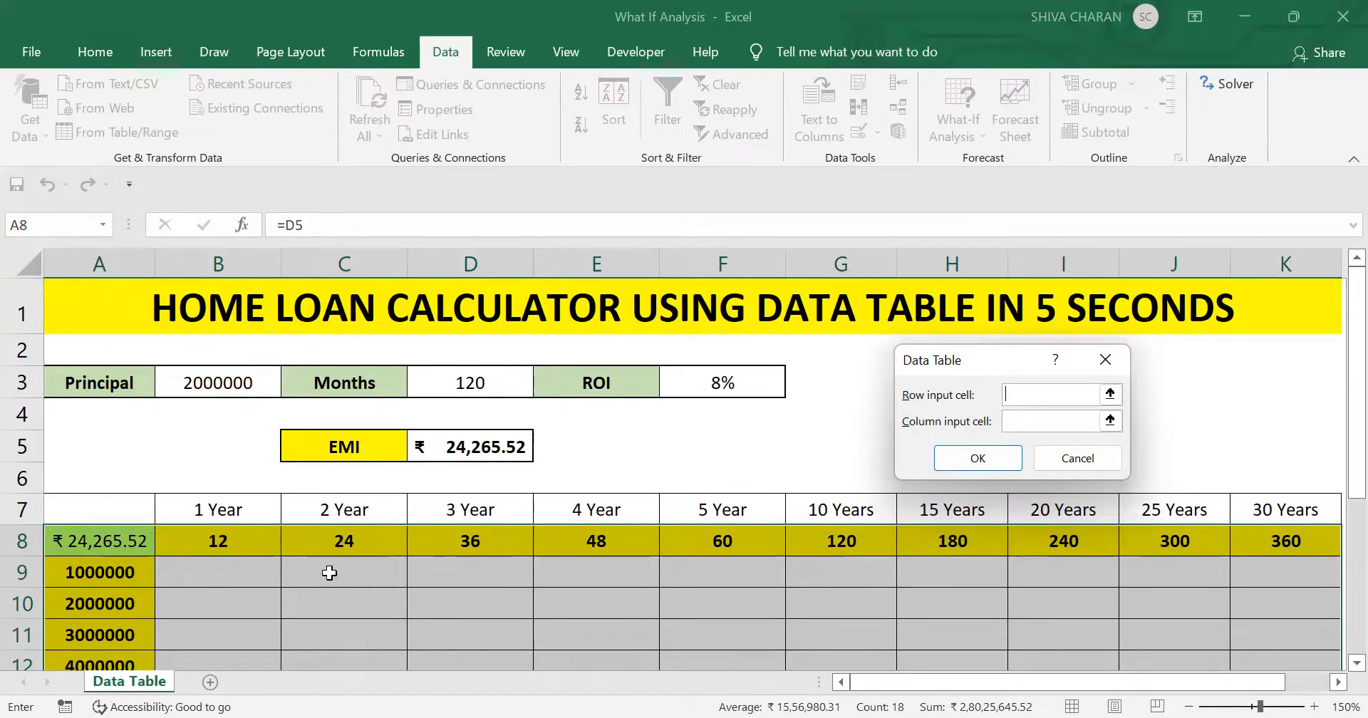
- Create the data table with the months cell D3 as row input and the principal cell B3 as column input
scroll(348, 571, down, 2)
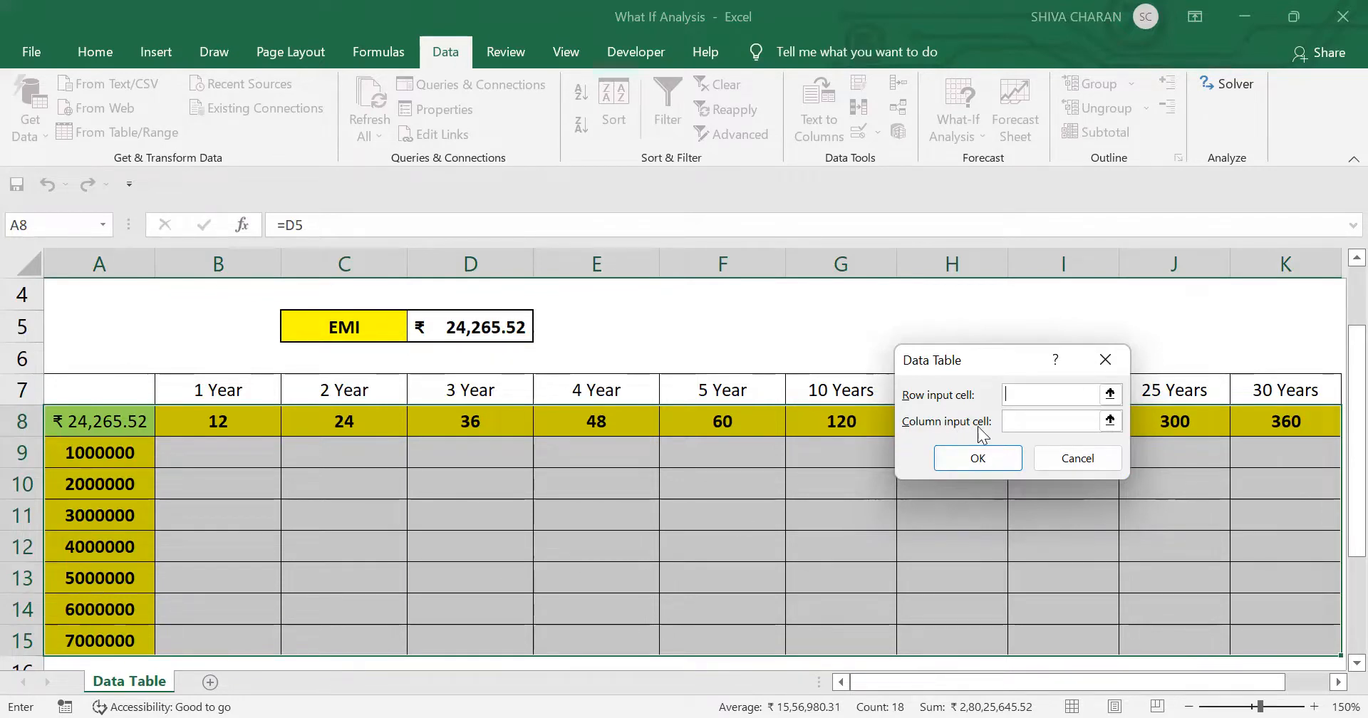
scroll(205, 580, up, 1)
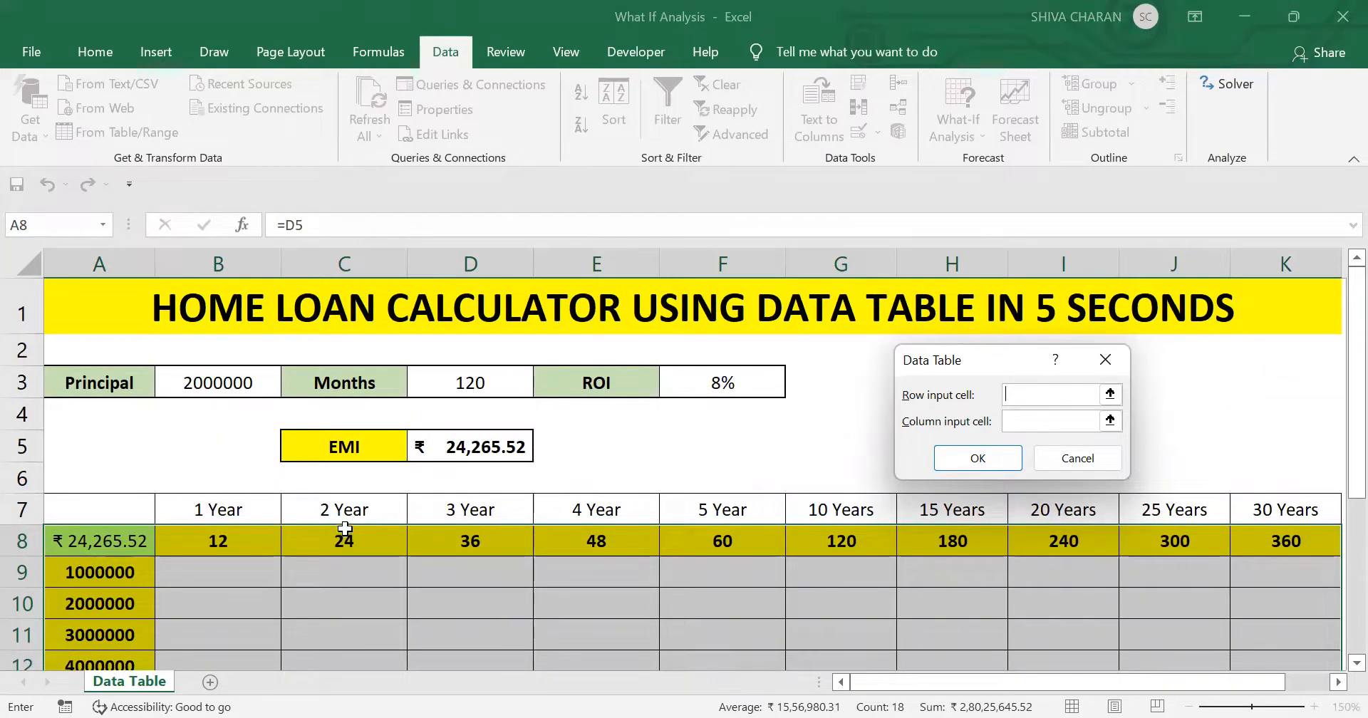
scroll(345, 531, down, 1)
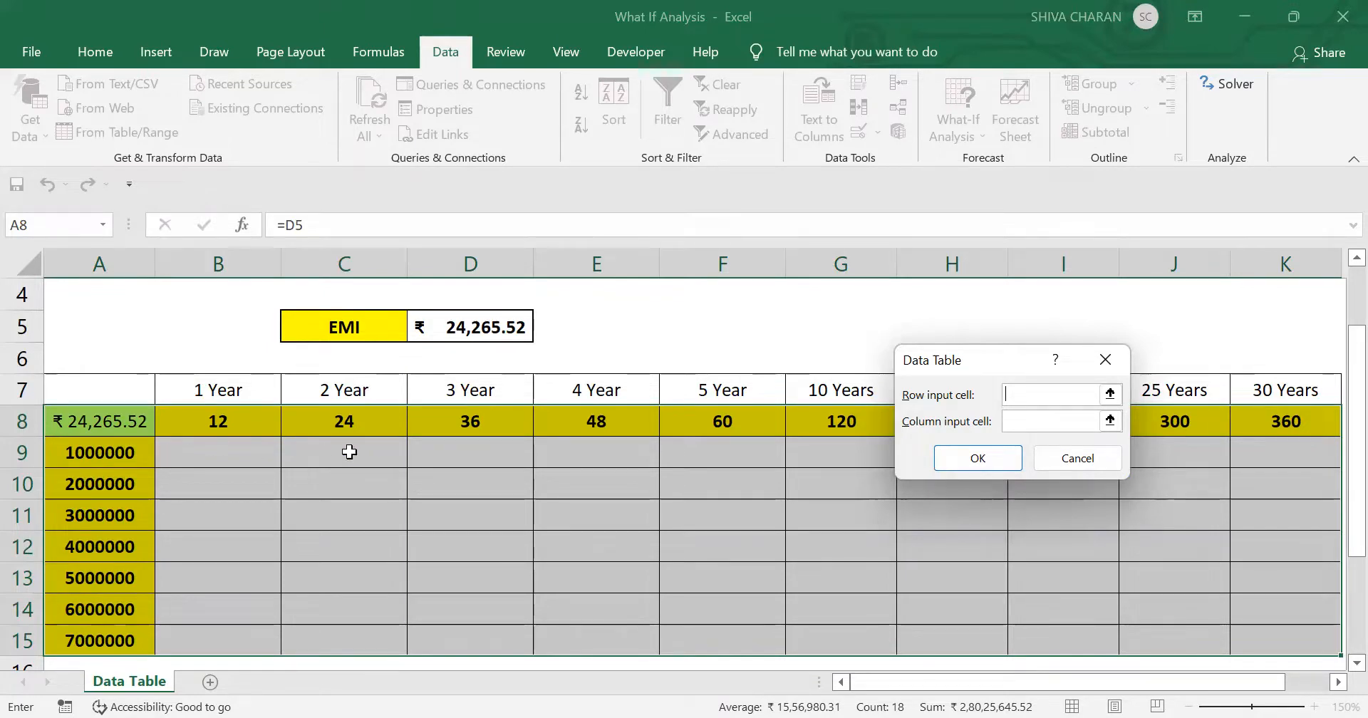
scroll(751, 460, up, 1)
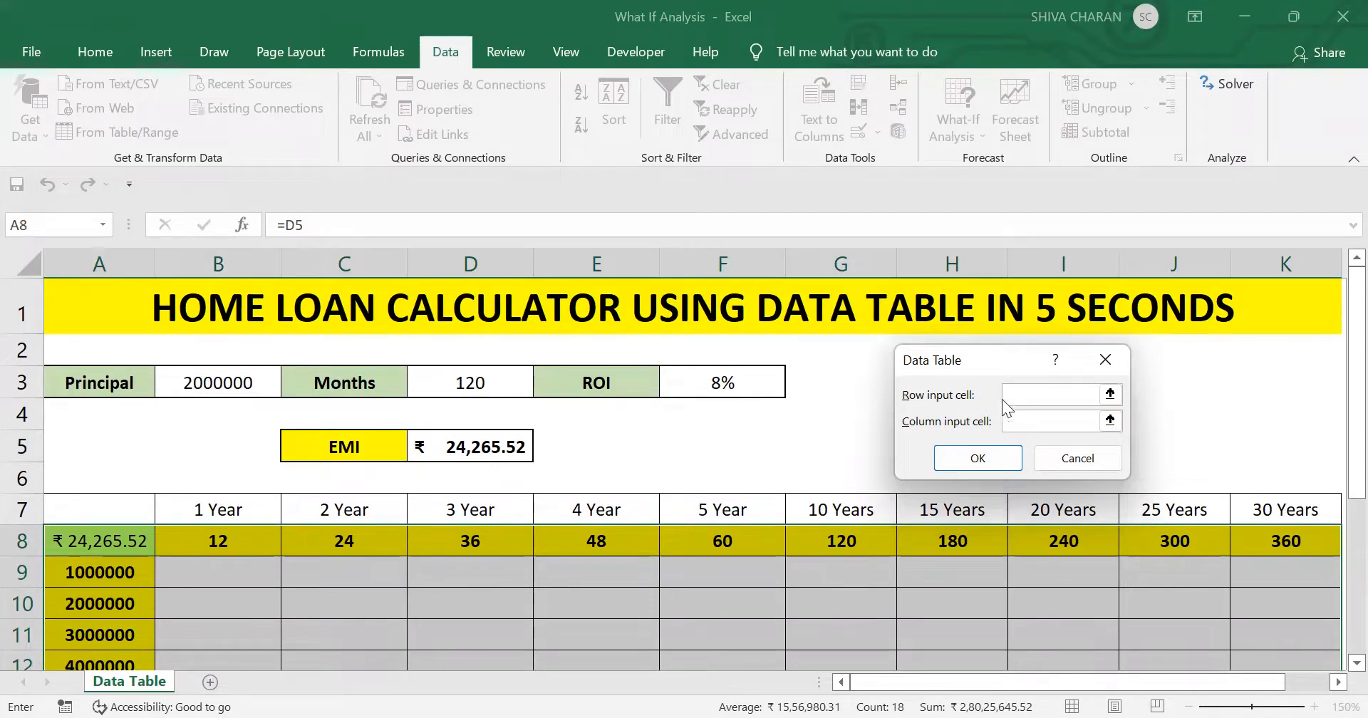
click(502, 385)
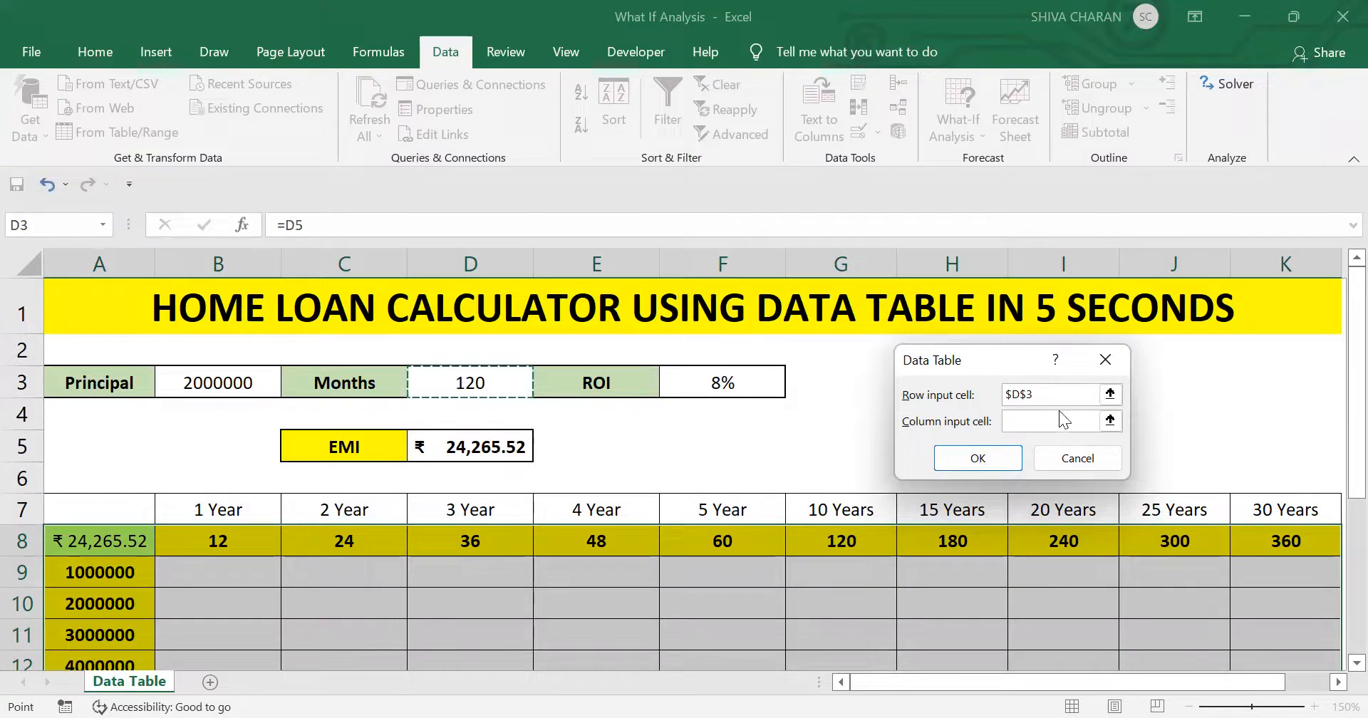
click(1058, 421)
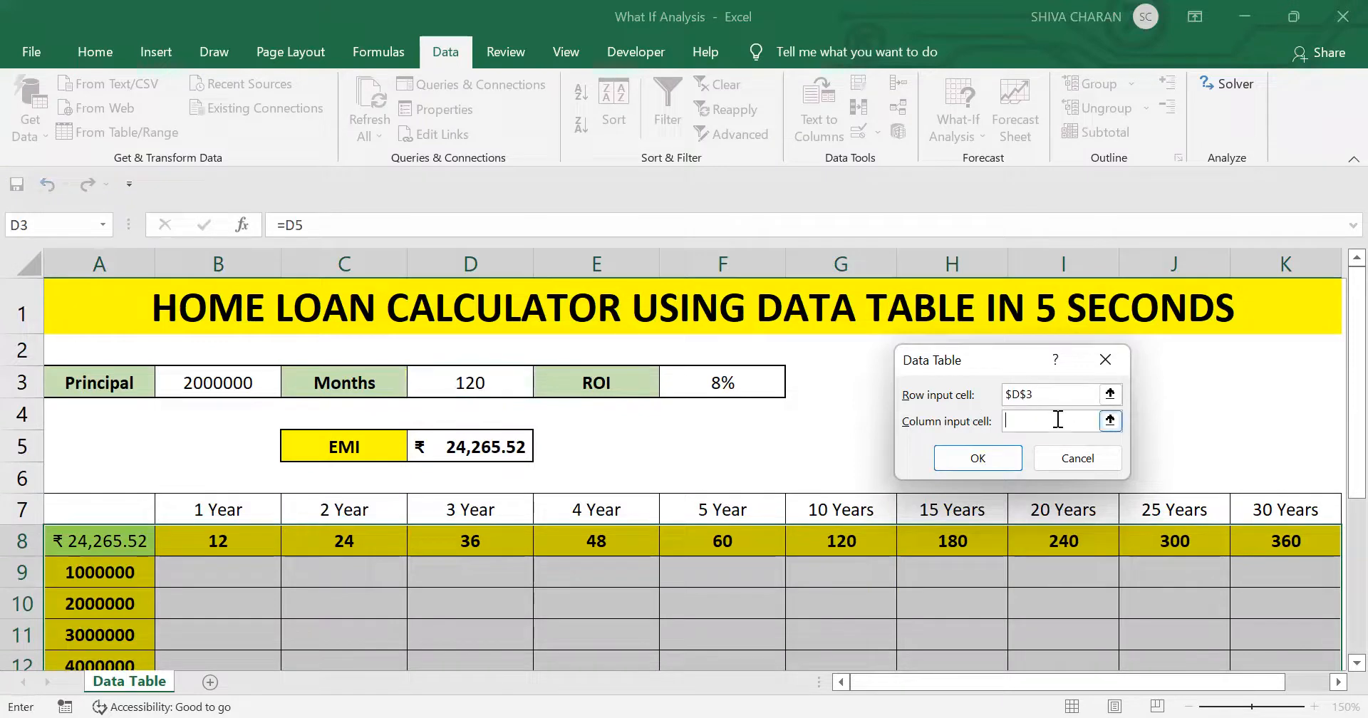
click(196, 385)
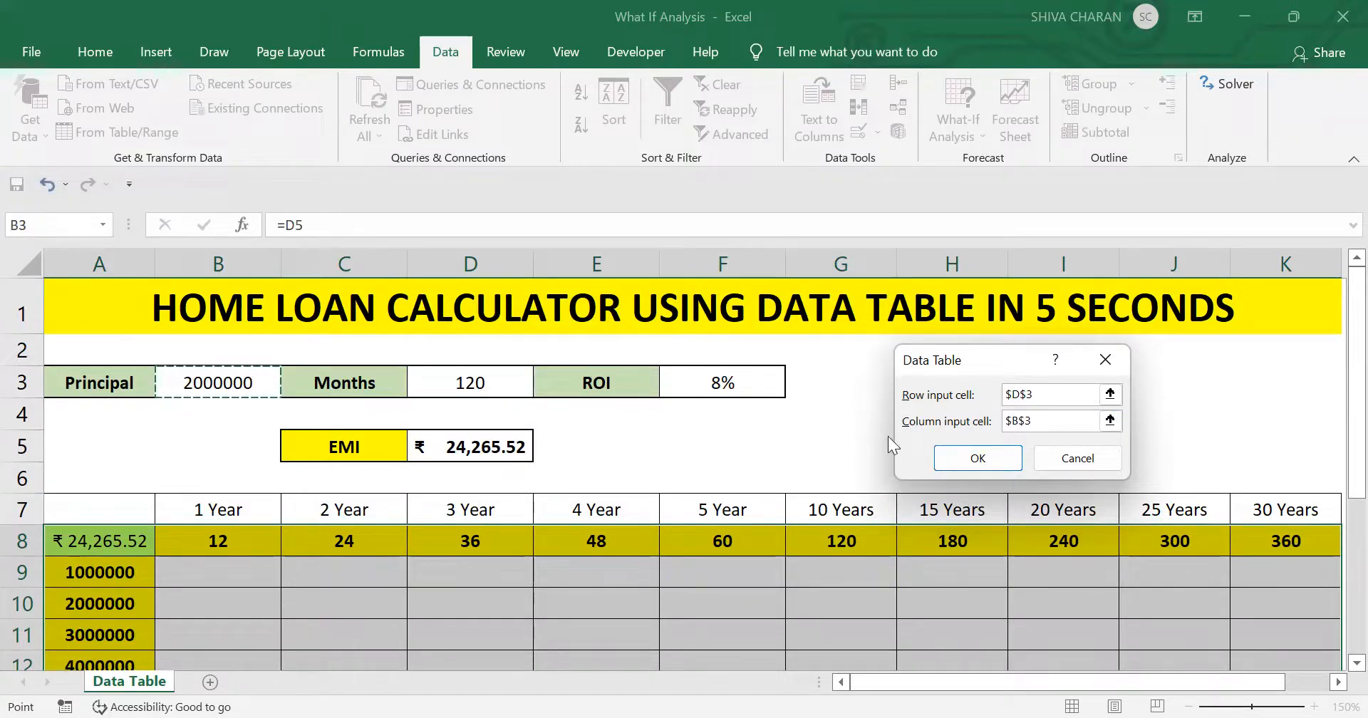
click(978, 459)
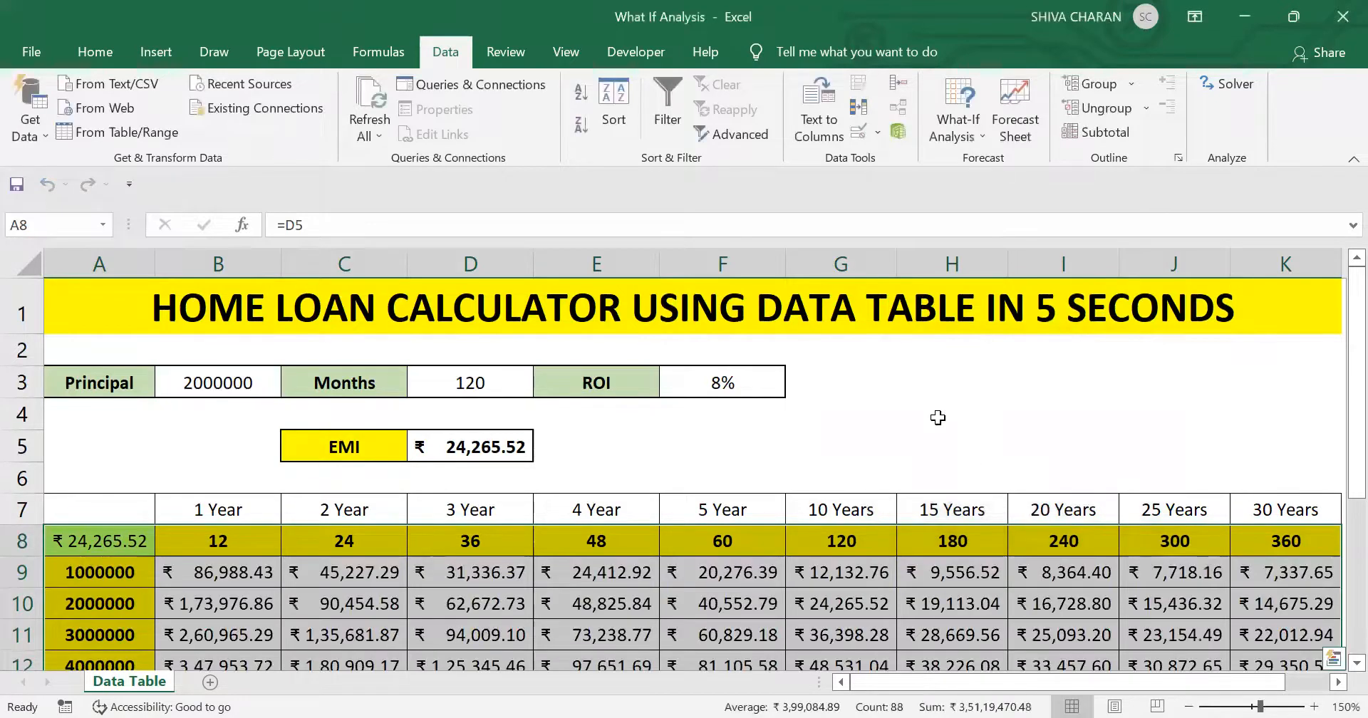
- Examine the calculated EMIs in B9:K15, especially the 1000000 principal row across all loan terms
scroll(929, 406, down, 1)
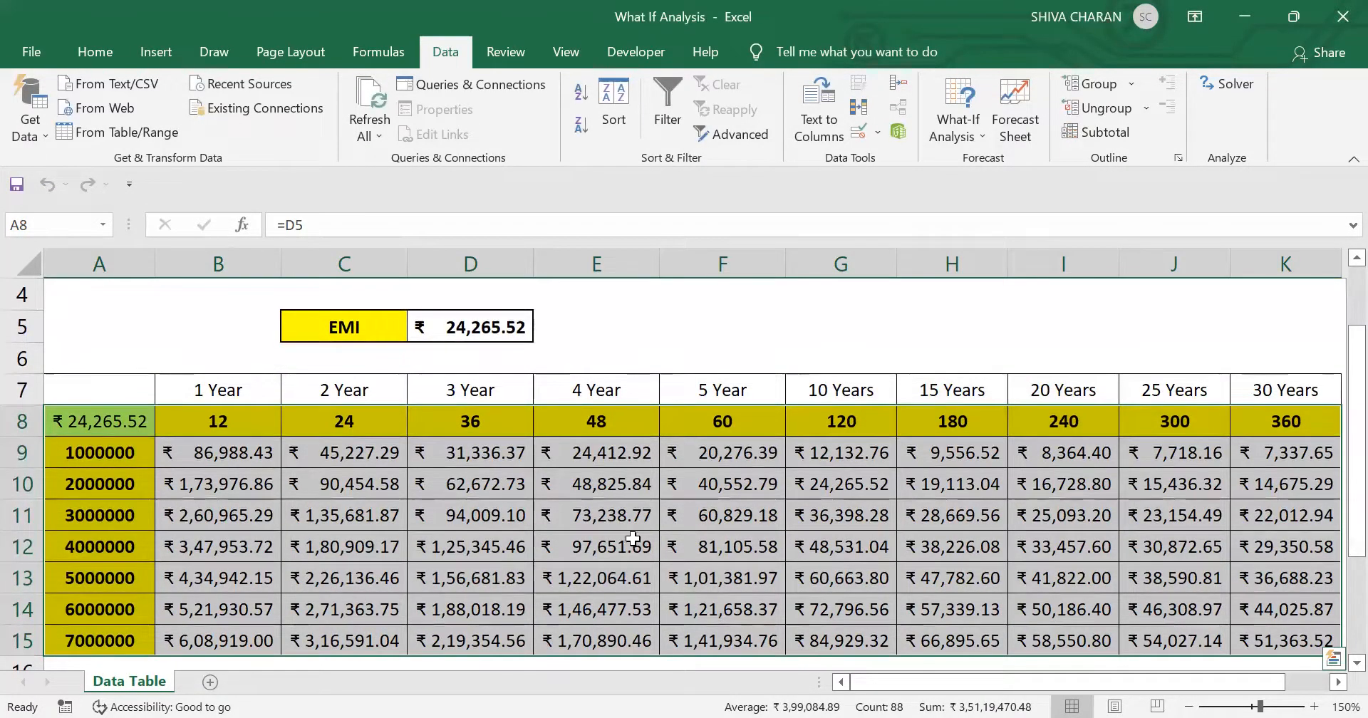
click(219, 458)
drag(218, 459, 1289, 613)
click(1300, 449)
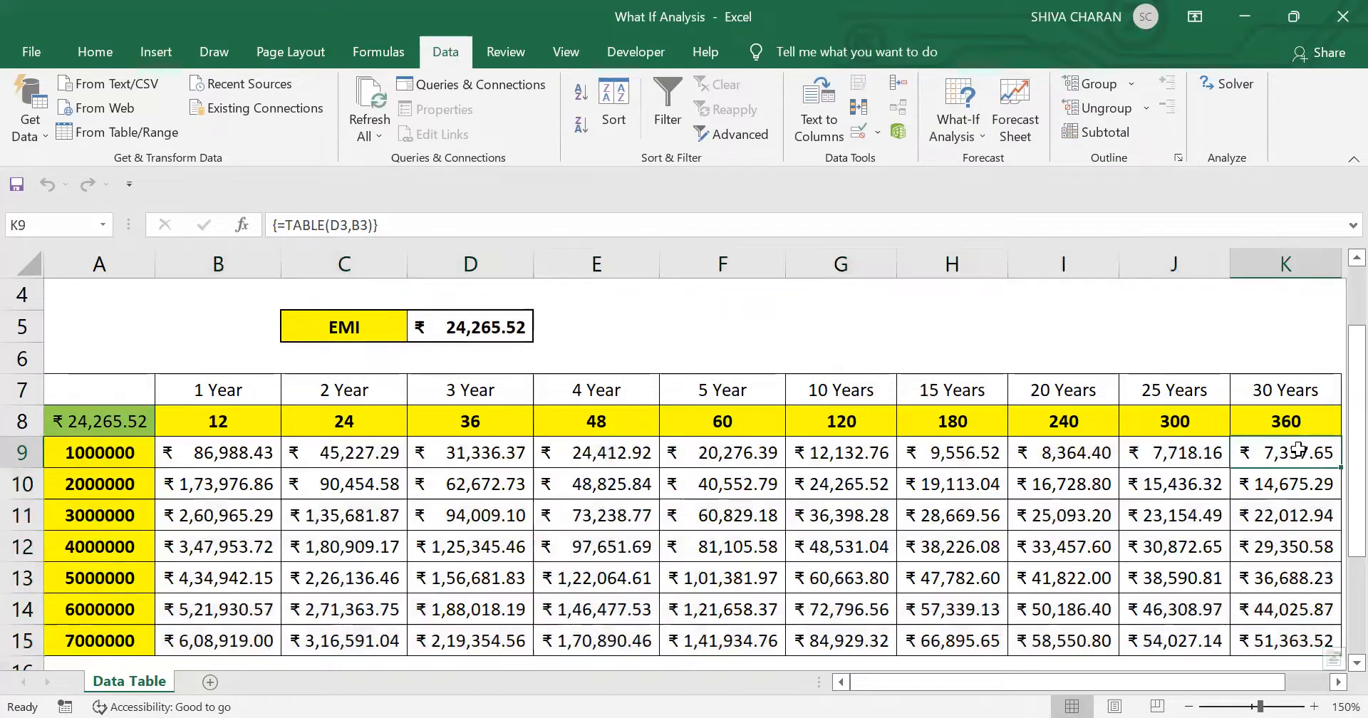
click(92, 455)
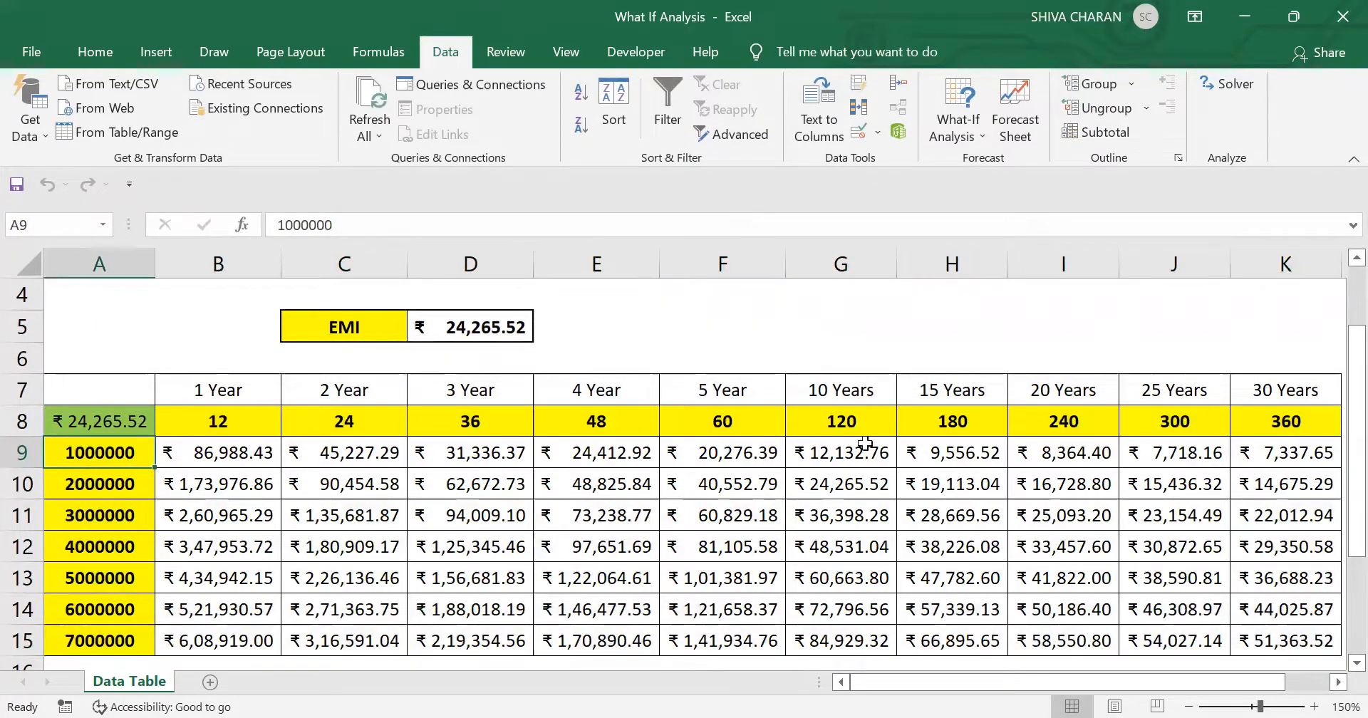
drag(1294, 452, 199, 456)
scroll(864, 464, up, 1)
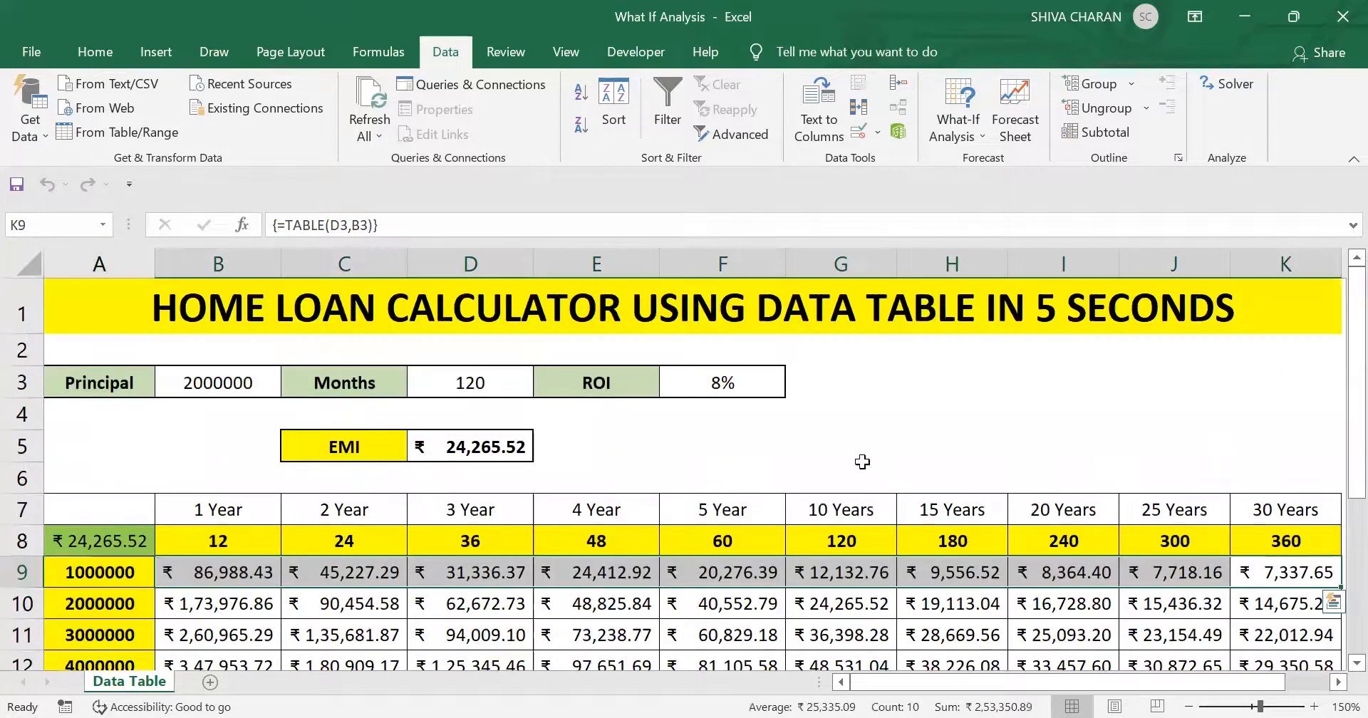
click(1125, 444)
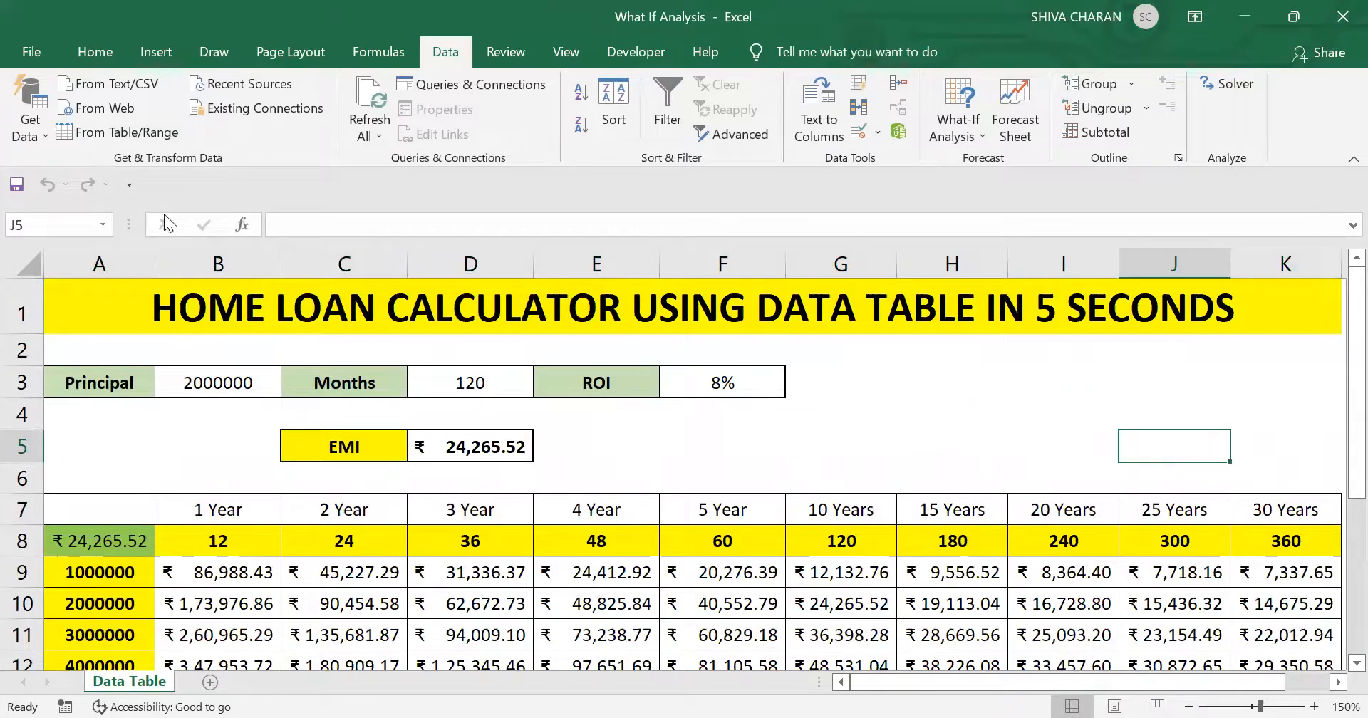
click(92, 54)
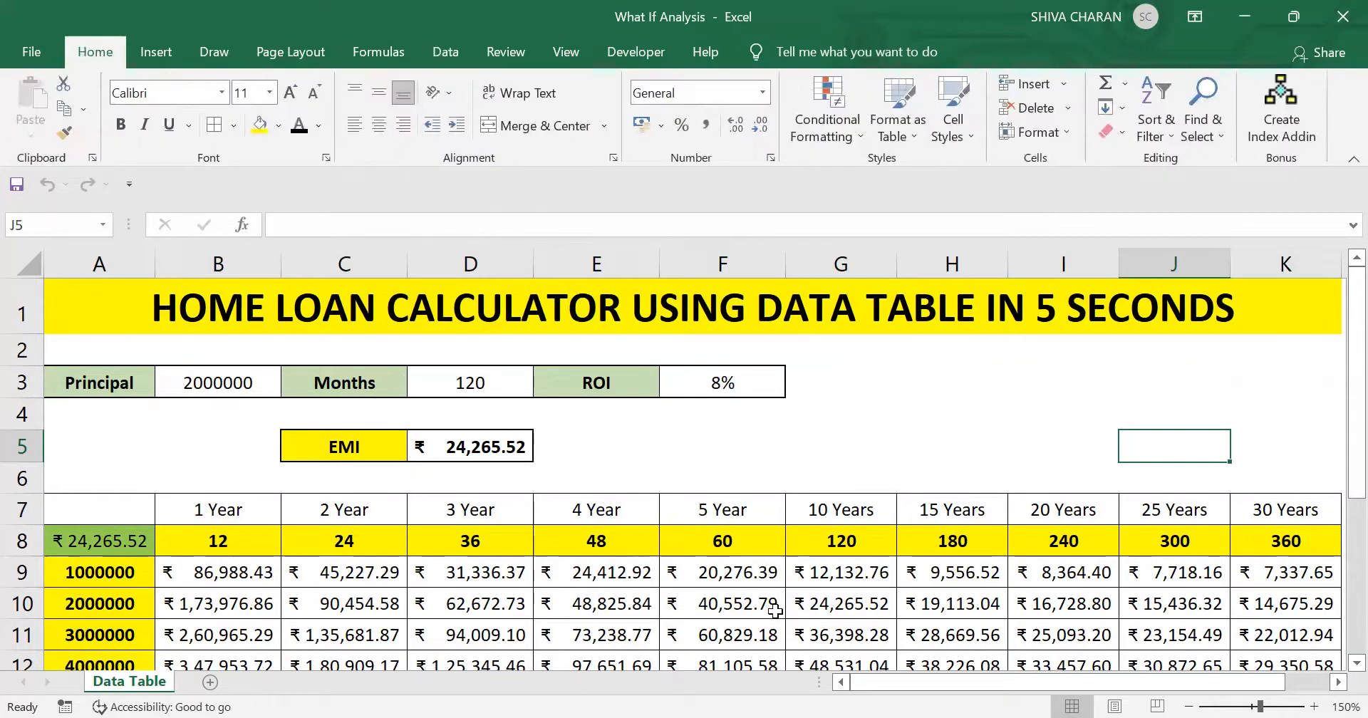
click(847, 577)
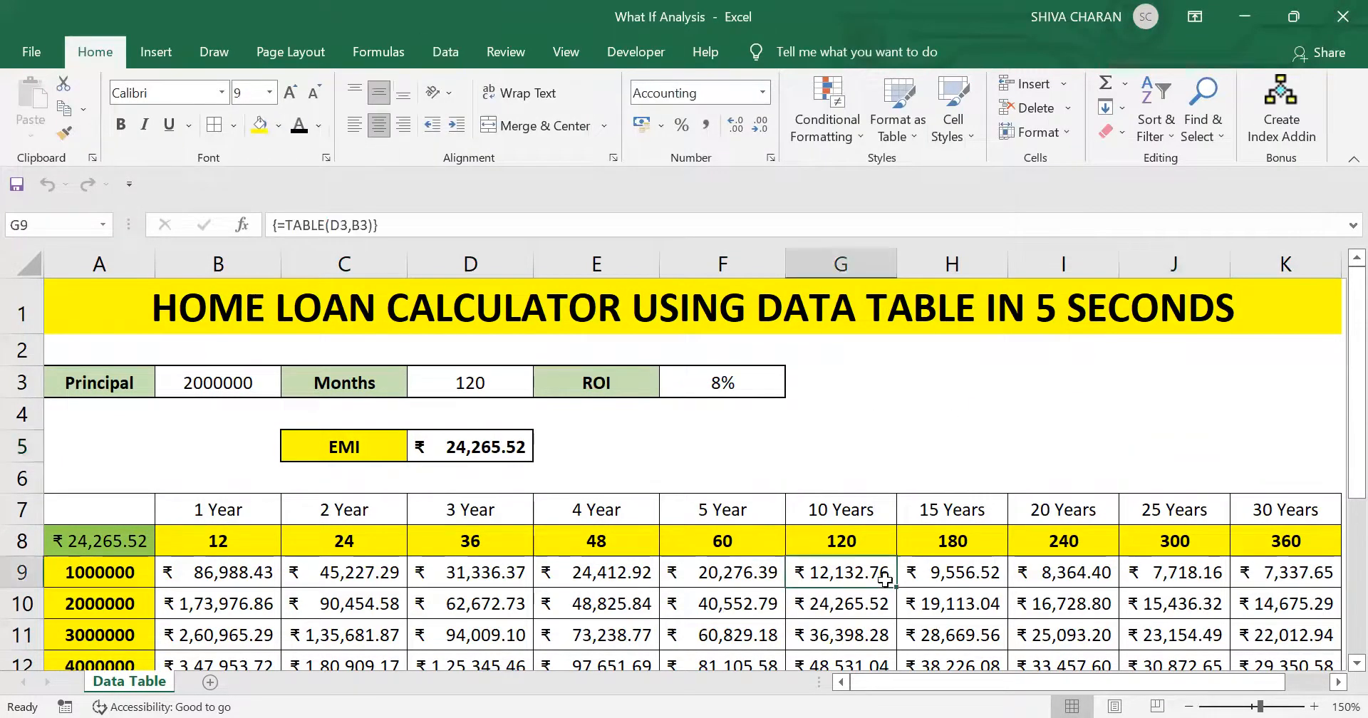
click(1062, 567)
- Set the principal in B3 to 4000000 and the months in D3 to 300
double_click(187, 378)
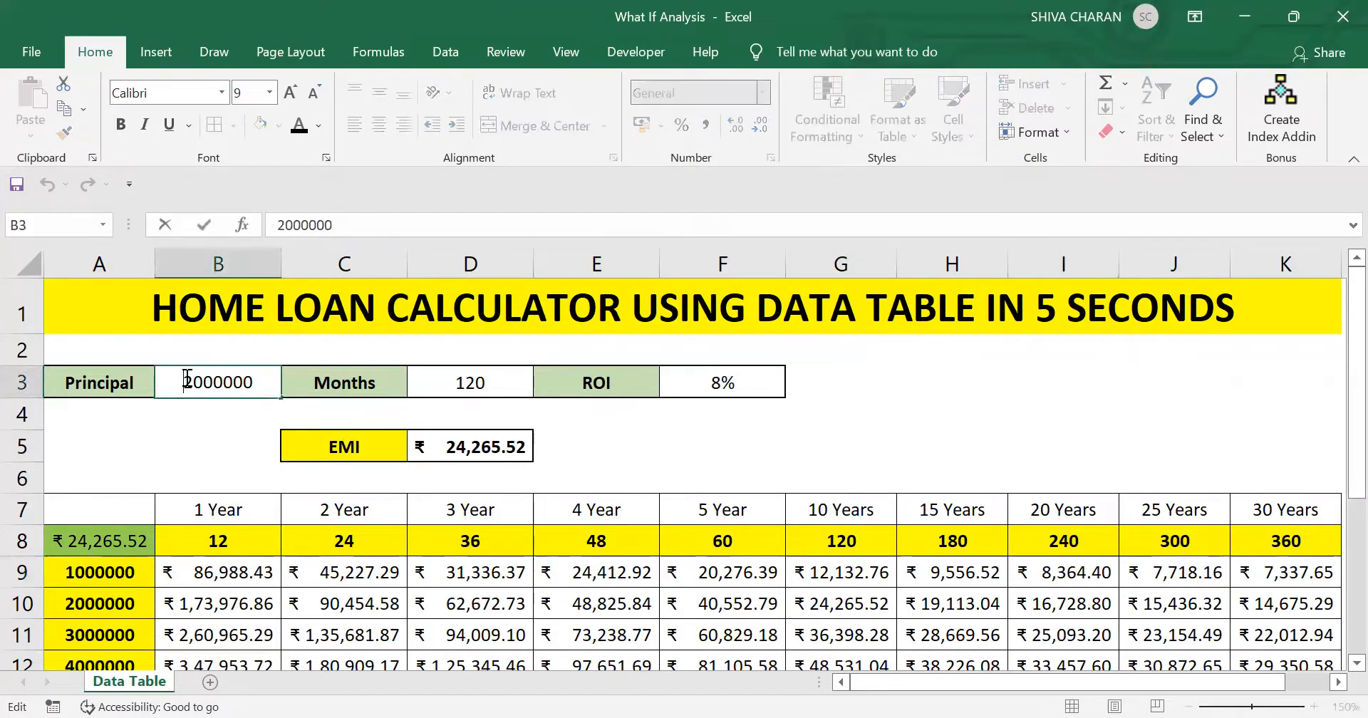
drag(194, 378, 183, 378)
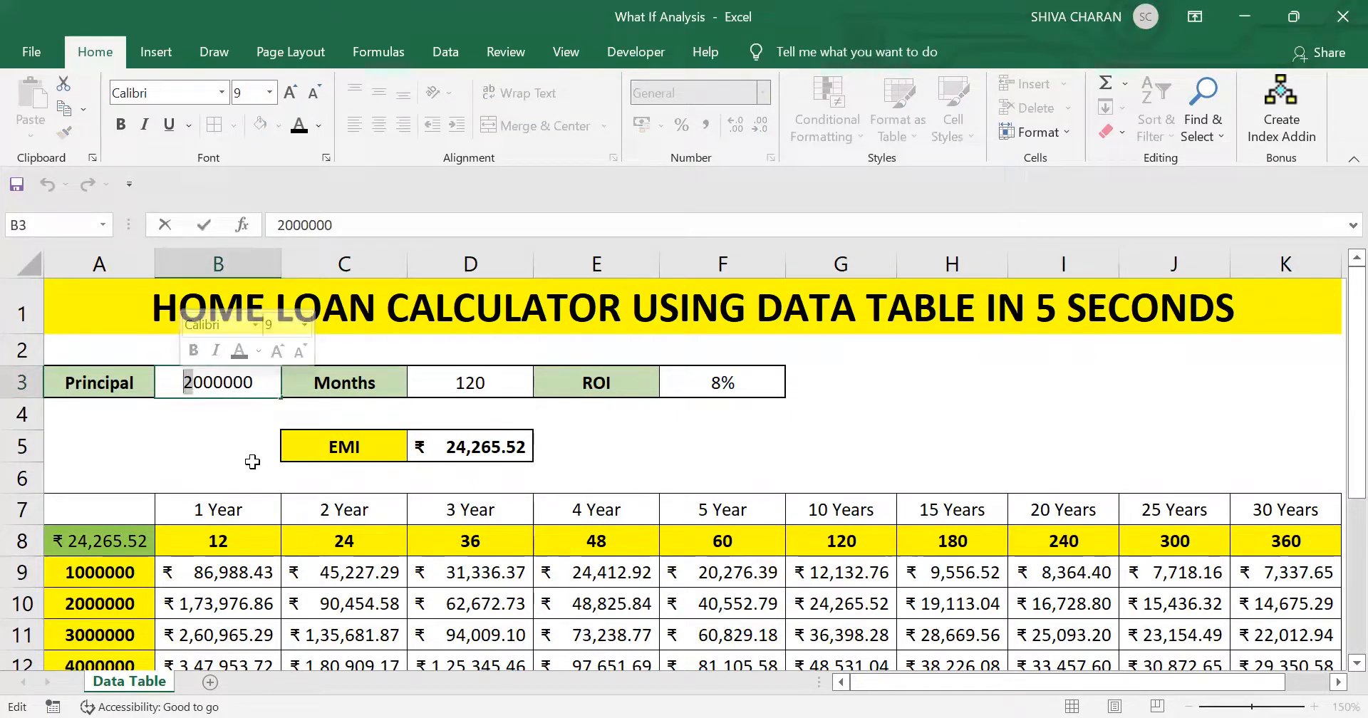
text(4)
key(Tab)
click(478, 377)
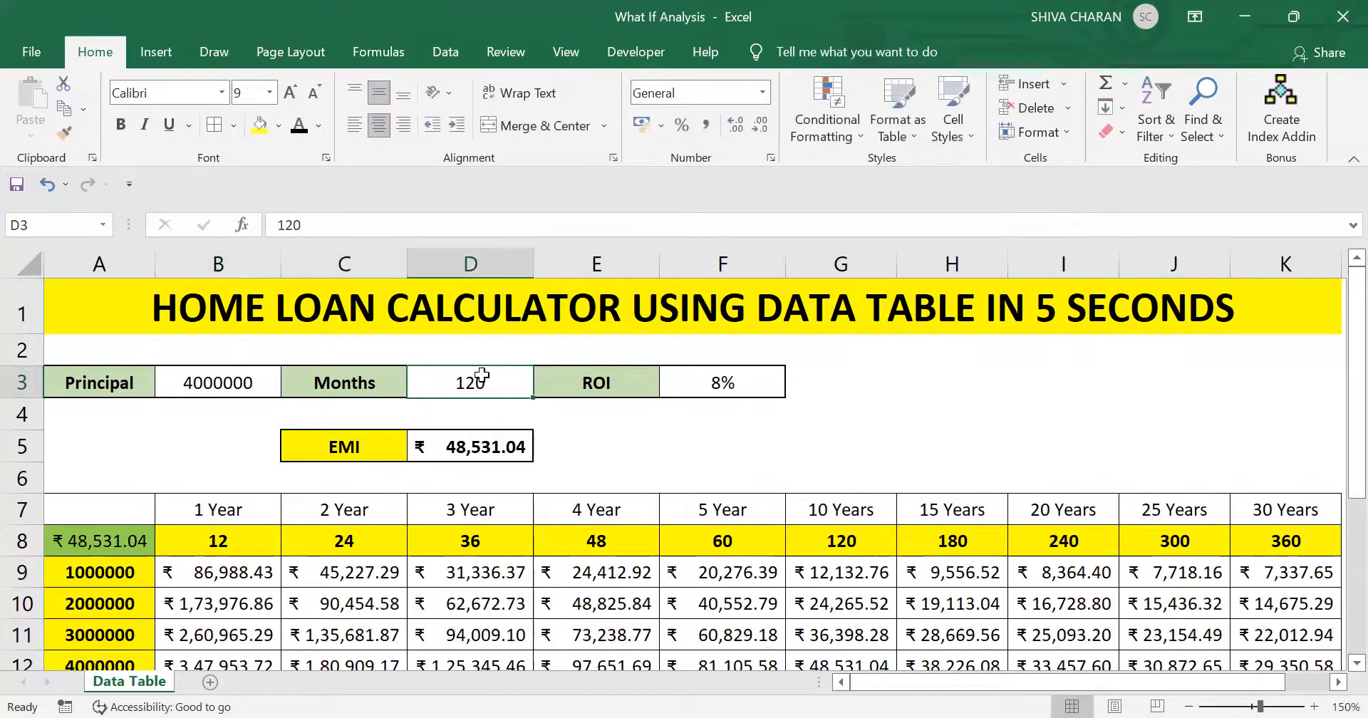
text(12030)
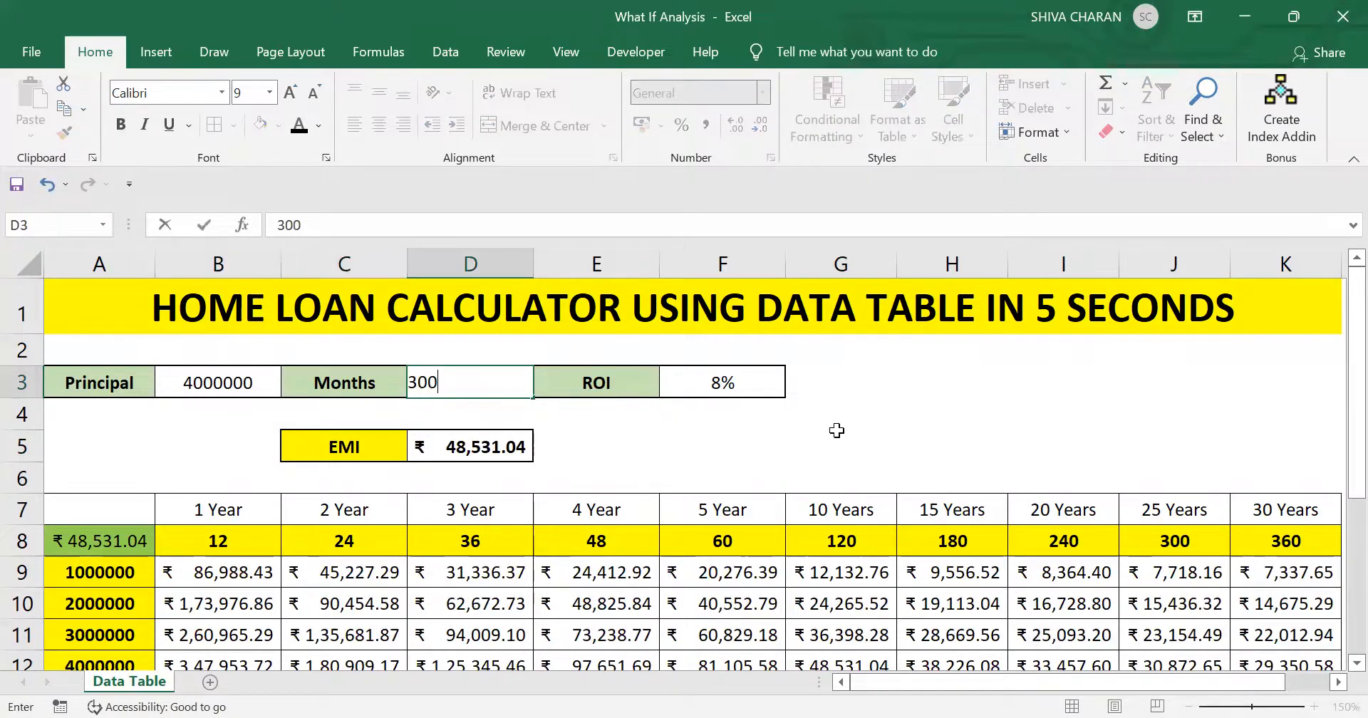
click(836, 432)
- Compare the EMI in D5 with the data table result for the 4000000 principal over 300 months
click(430, 451)
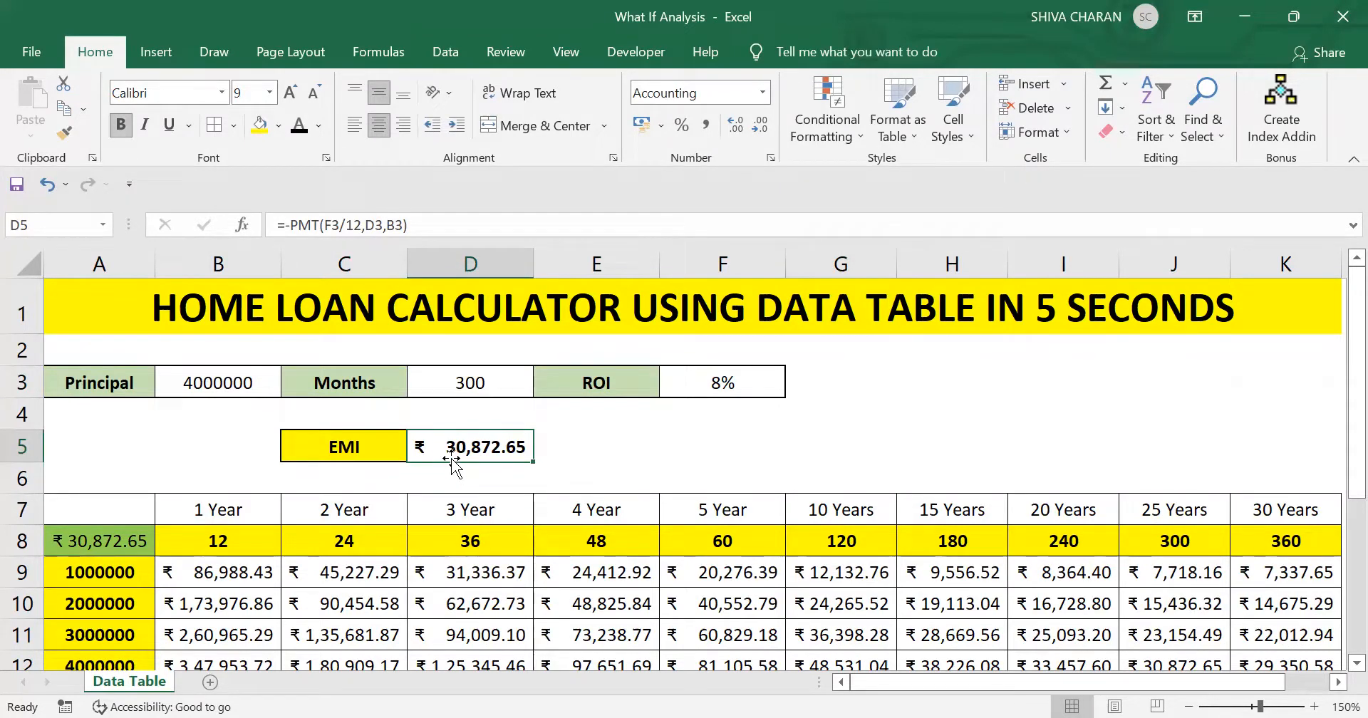
scroll(471, 451, down, 1)
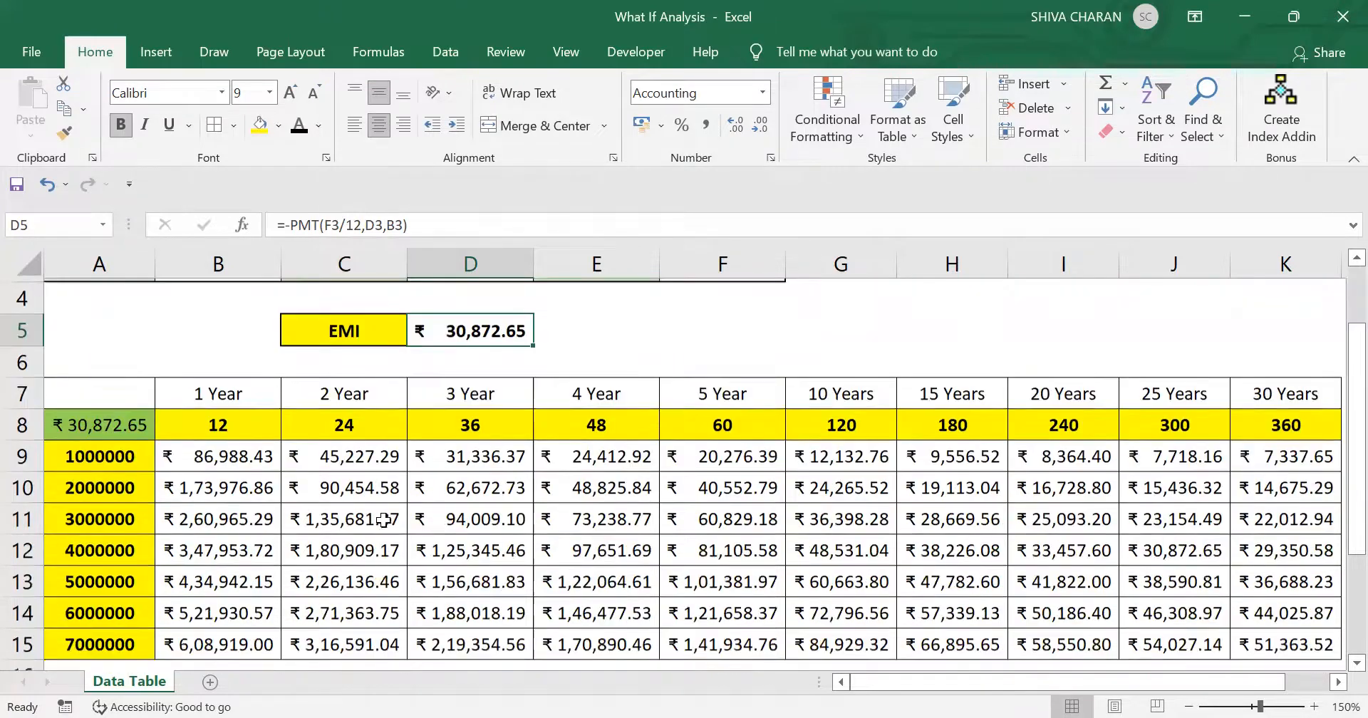
drag(130, 547, 1153, 545)
scroll(1158, 535, up, 1)
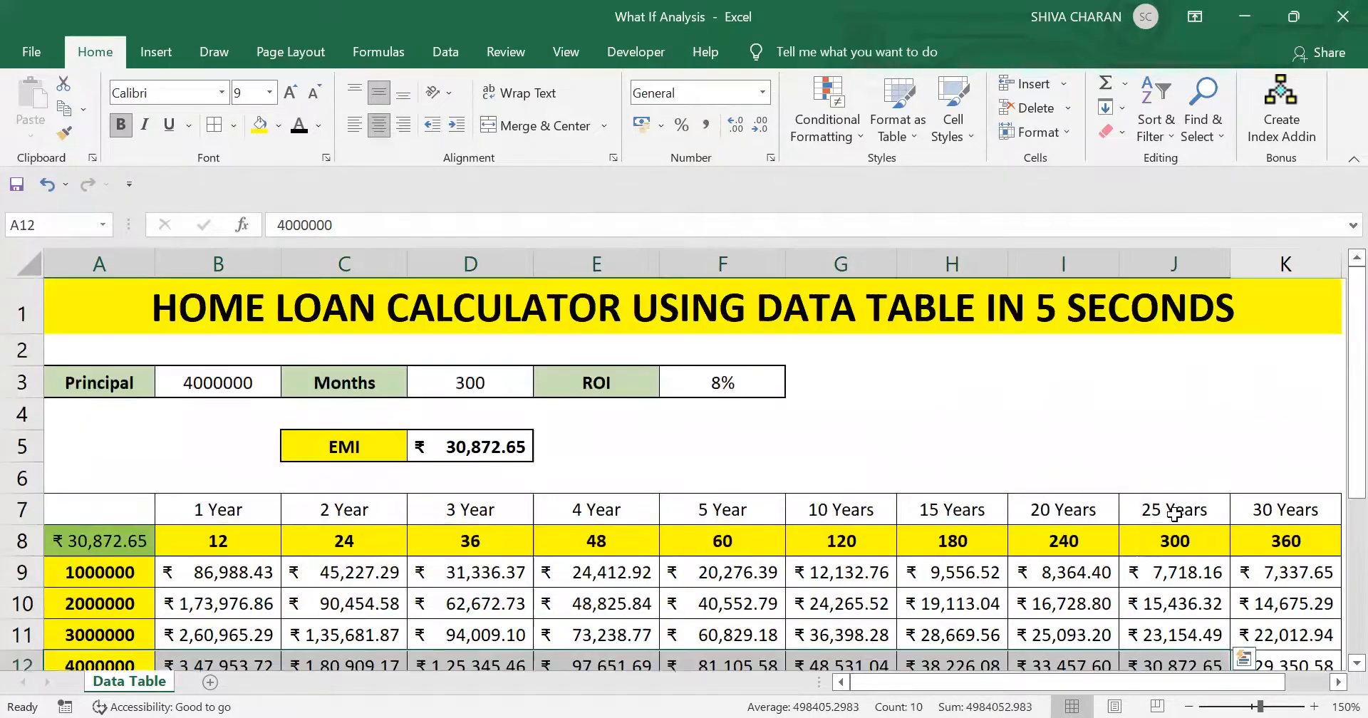
scroll(1168, 527, down, 1)
click(1168, 554)
scroll(1176, 563, up, 2)
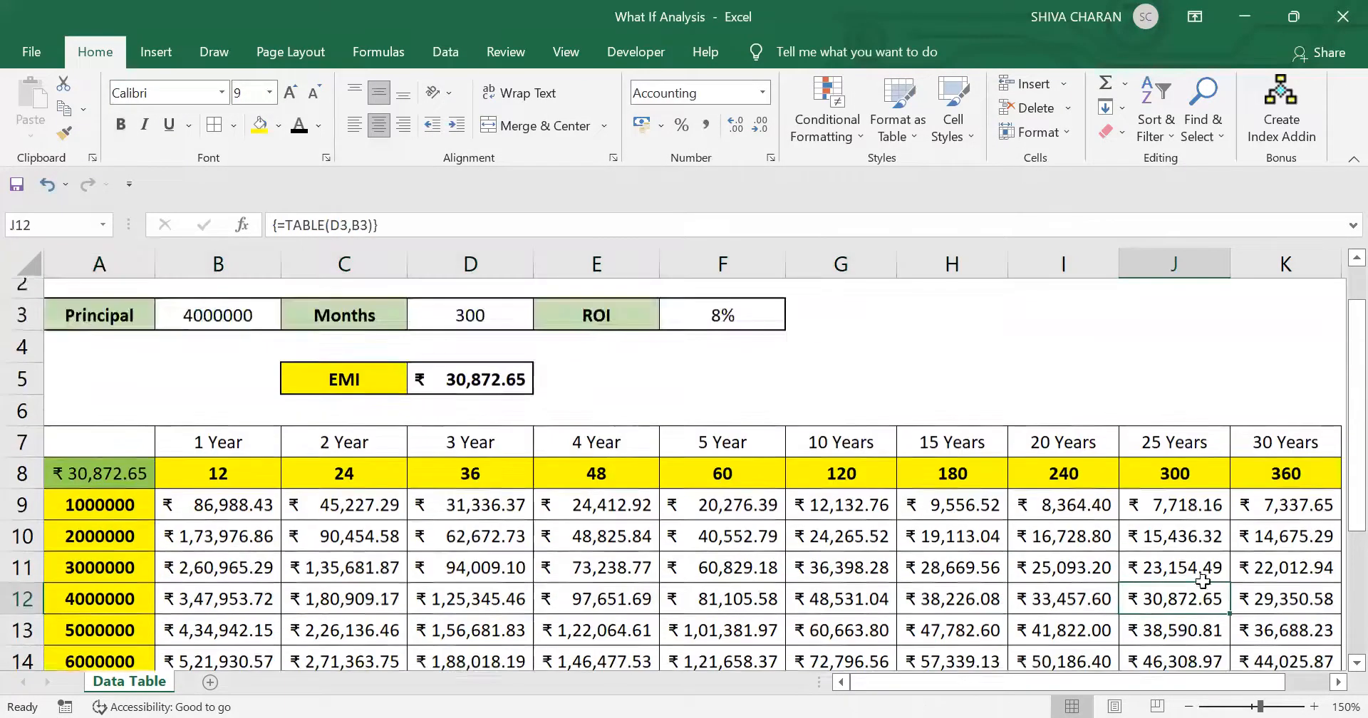
scroll(1268, 541, down, 1)
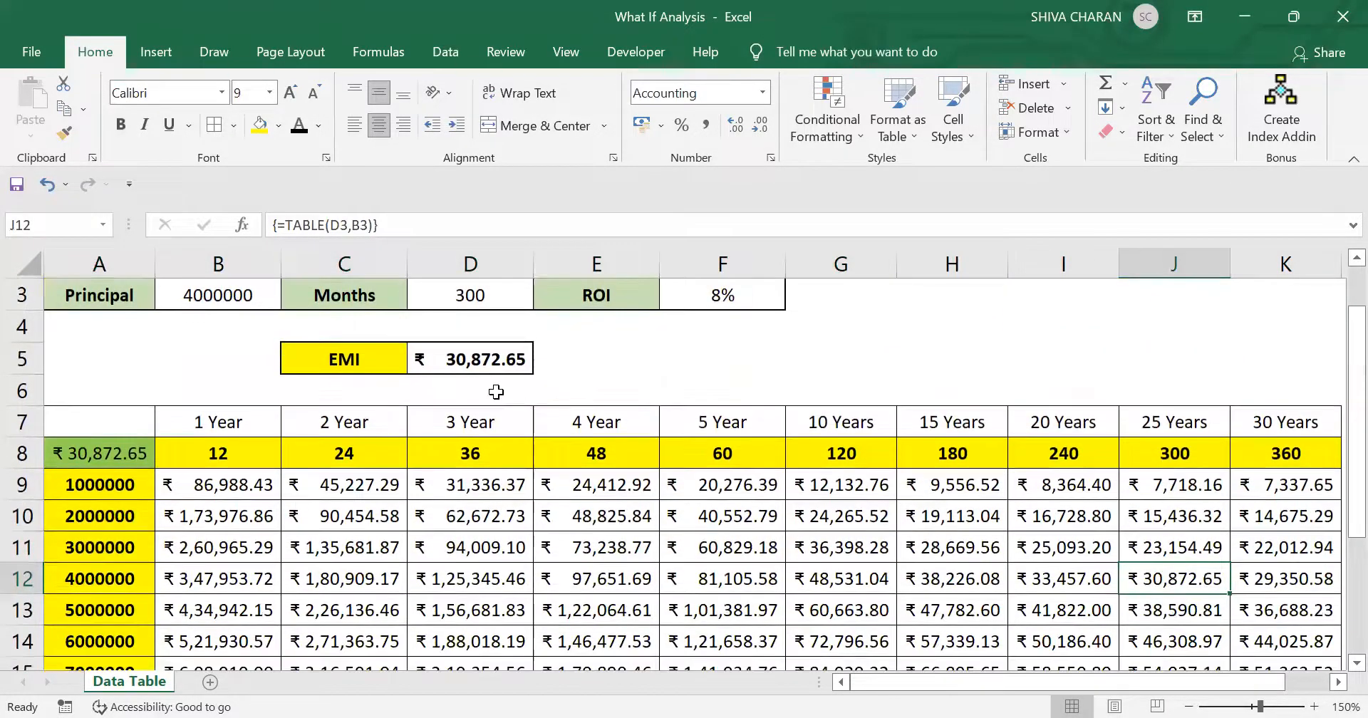
- Check the EMI in D5 against cell J12 of the data table
ctrl+click(465, 364)
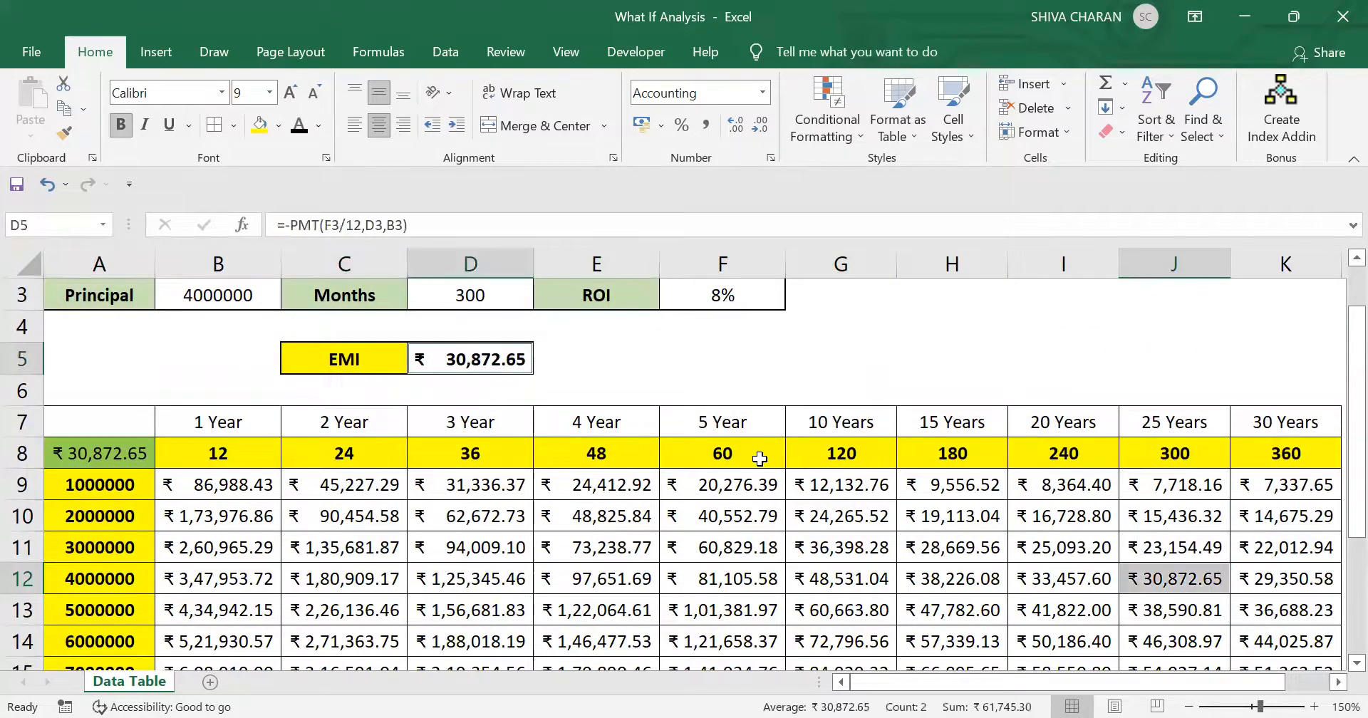
click(1197, 578)
ctrl+click(462, 360)
scroll(603, 483, up, 1)
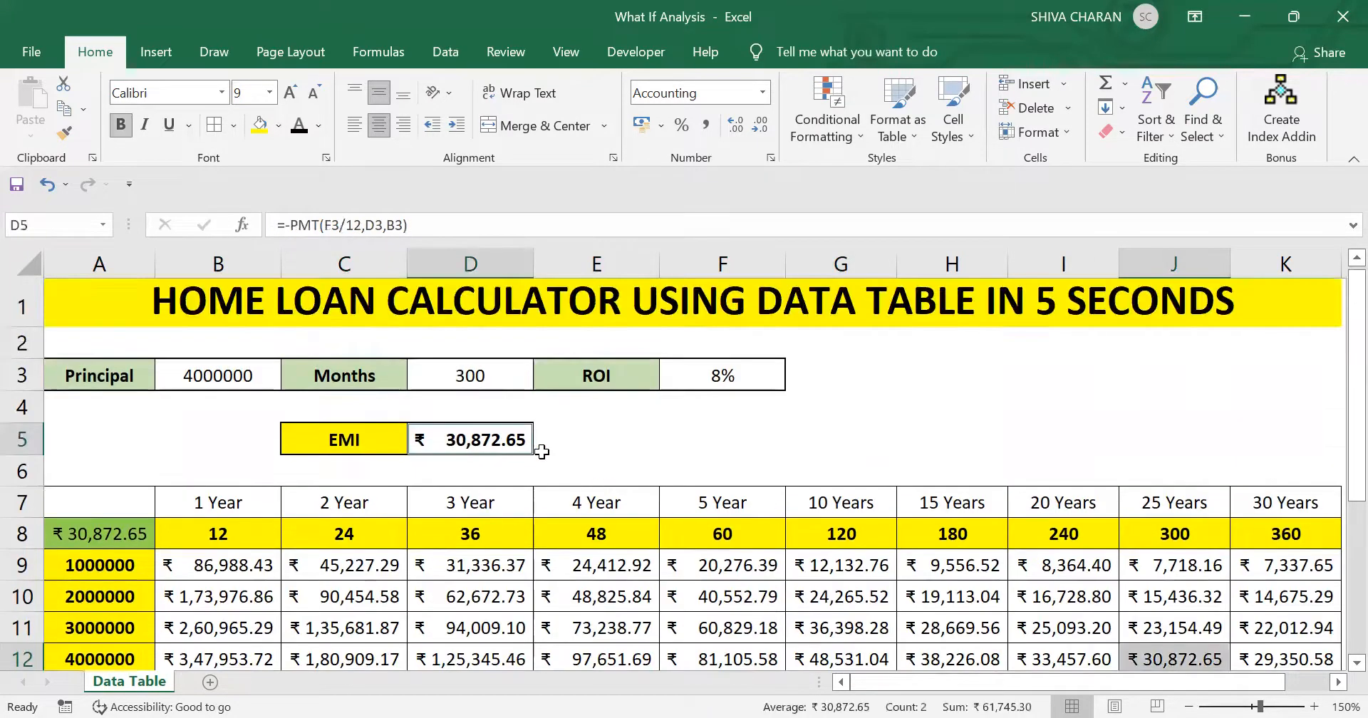
- Set the principal in B3 to 7000000 and the months in D3 to 360
click(211, 385)
double_click(160, 377)
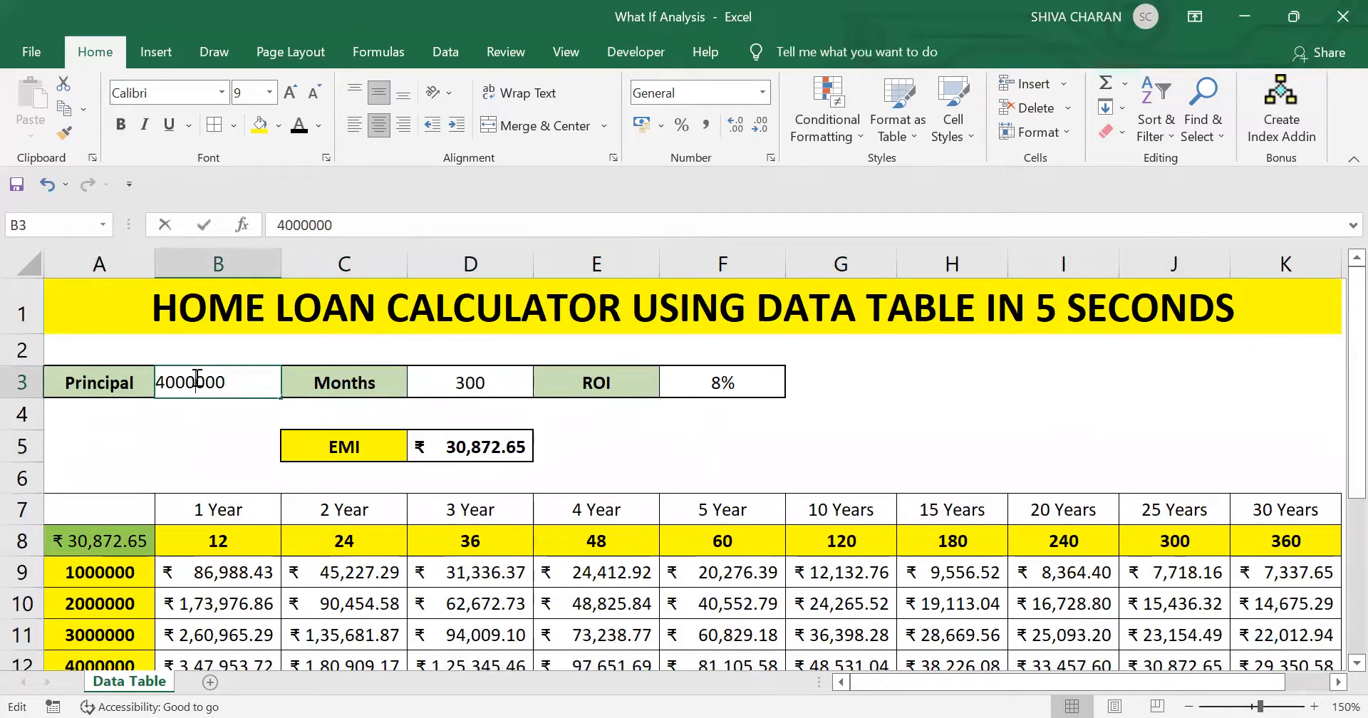
key(Delete)
text(7)
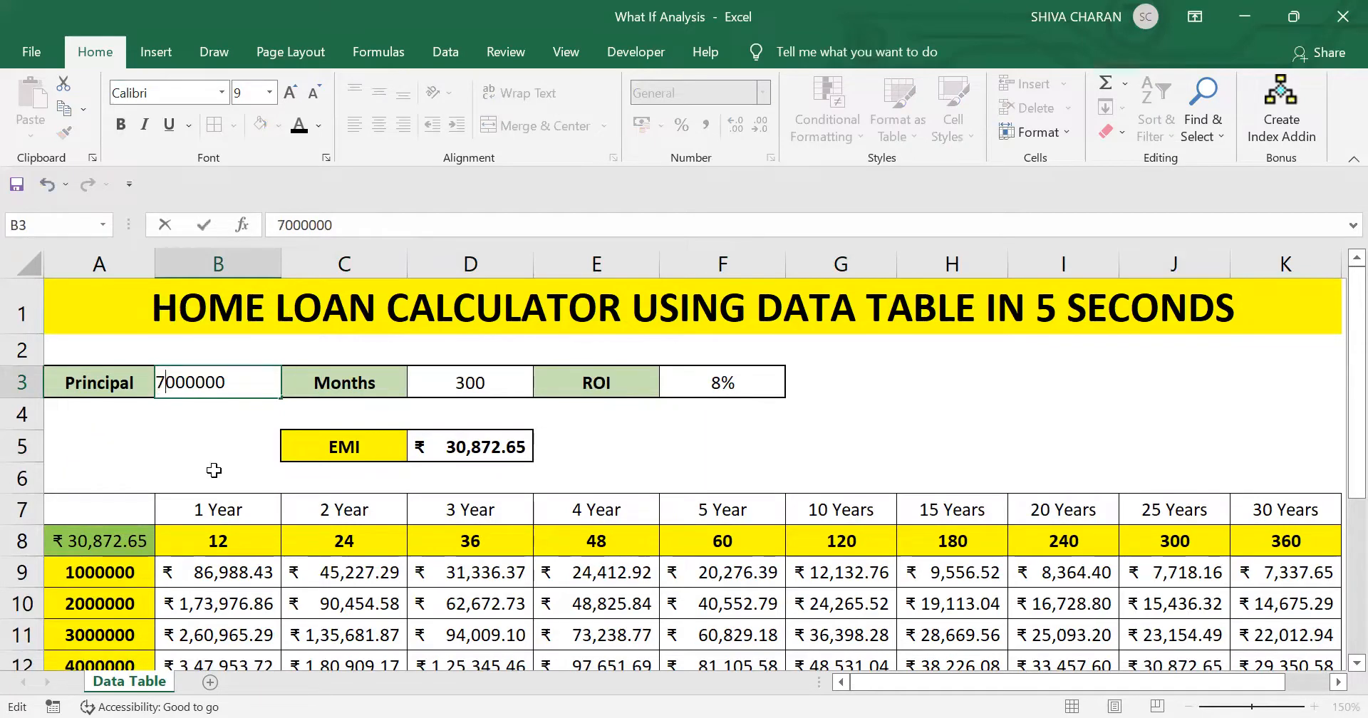
key(Tab)
click(446, 382)
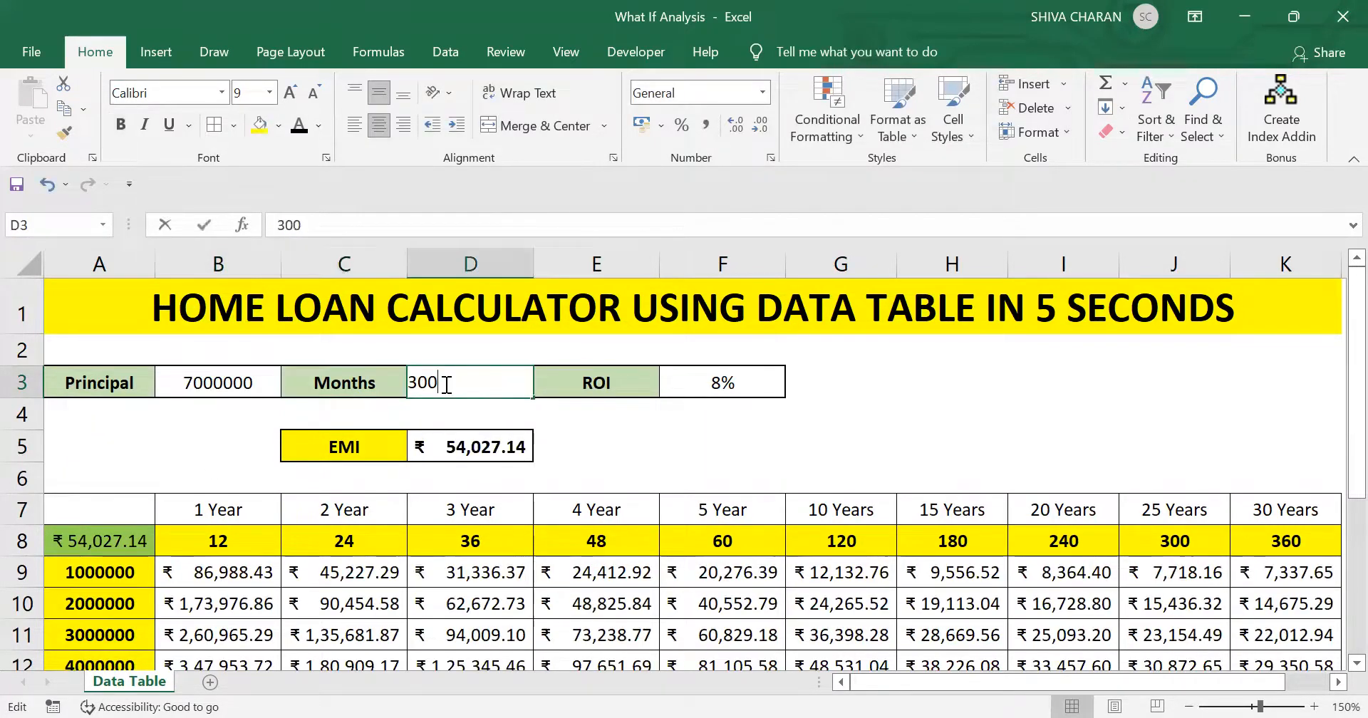
double_click(411, 383)
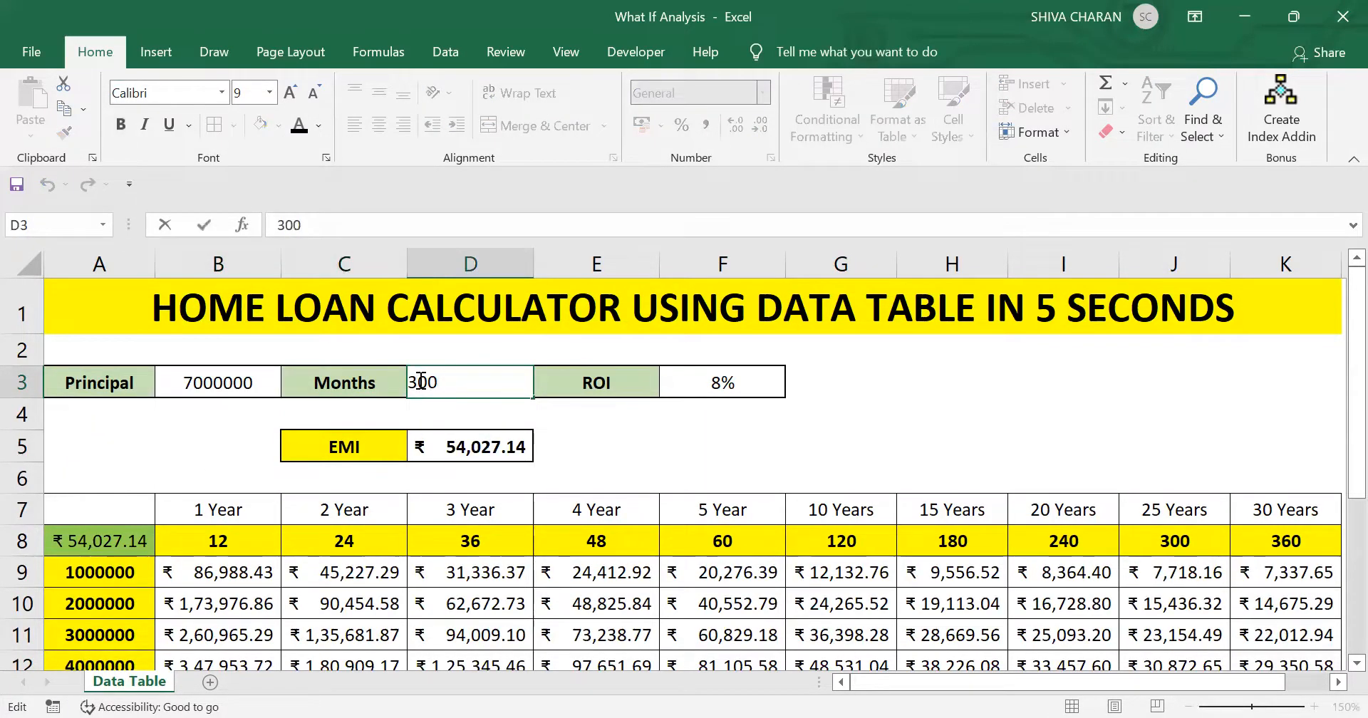
double_click(425, 383)
text(360)
key(Return)
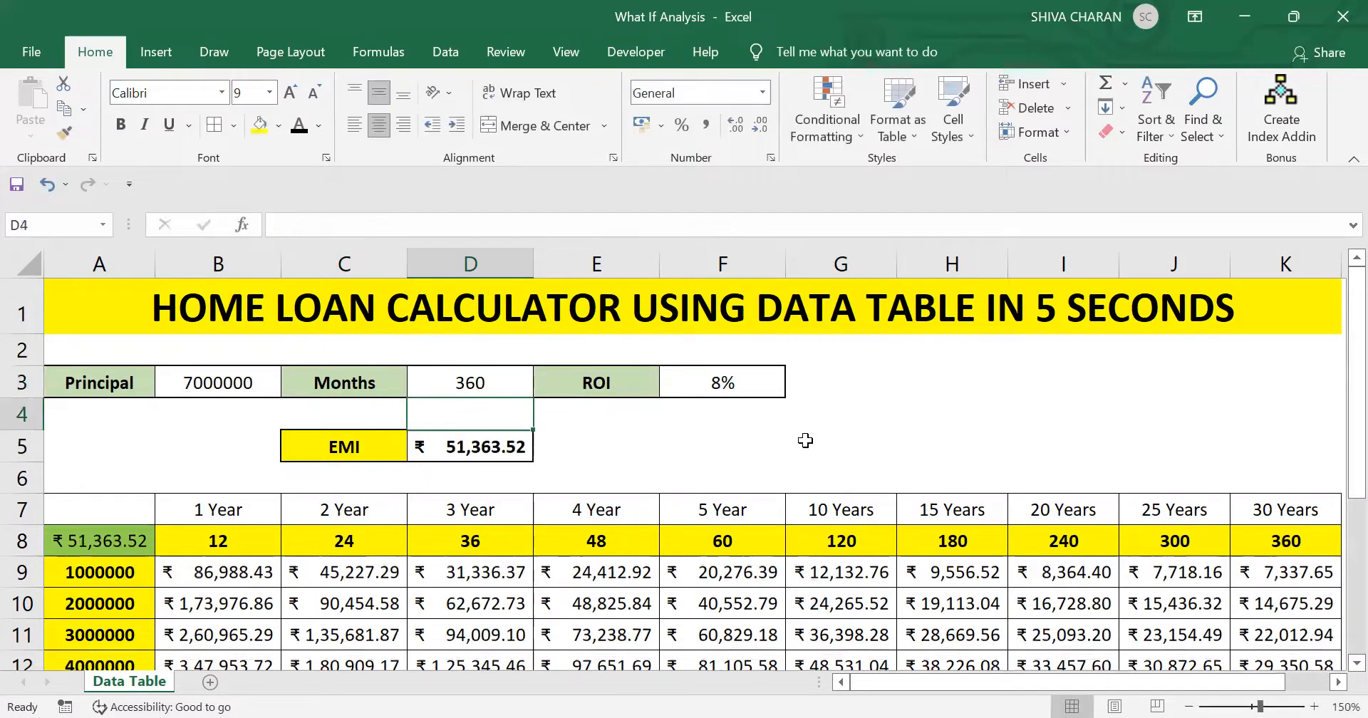
- Compare the EMI in D5 with the data table result for the 7000000 principal over 360 months
click(473, 382)
click(474, 449)
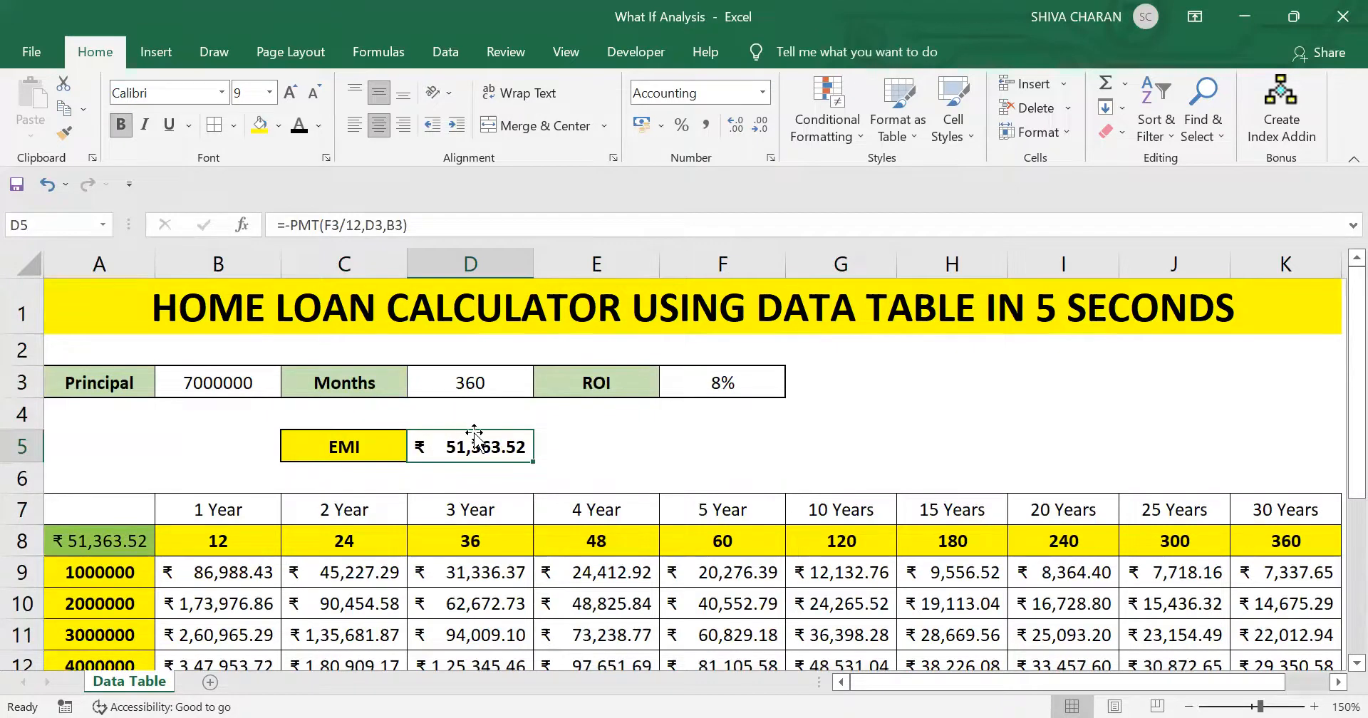
click(212, 386)
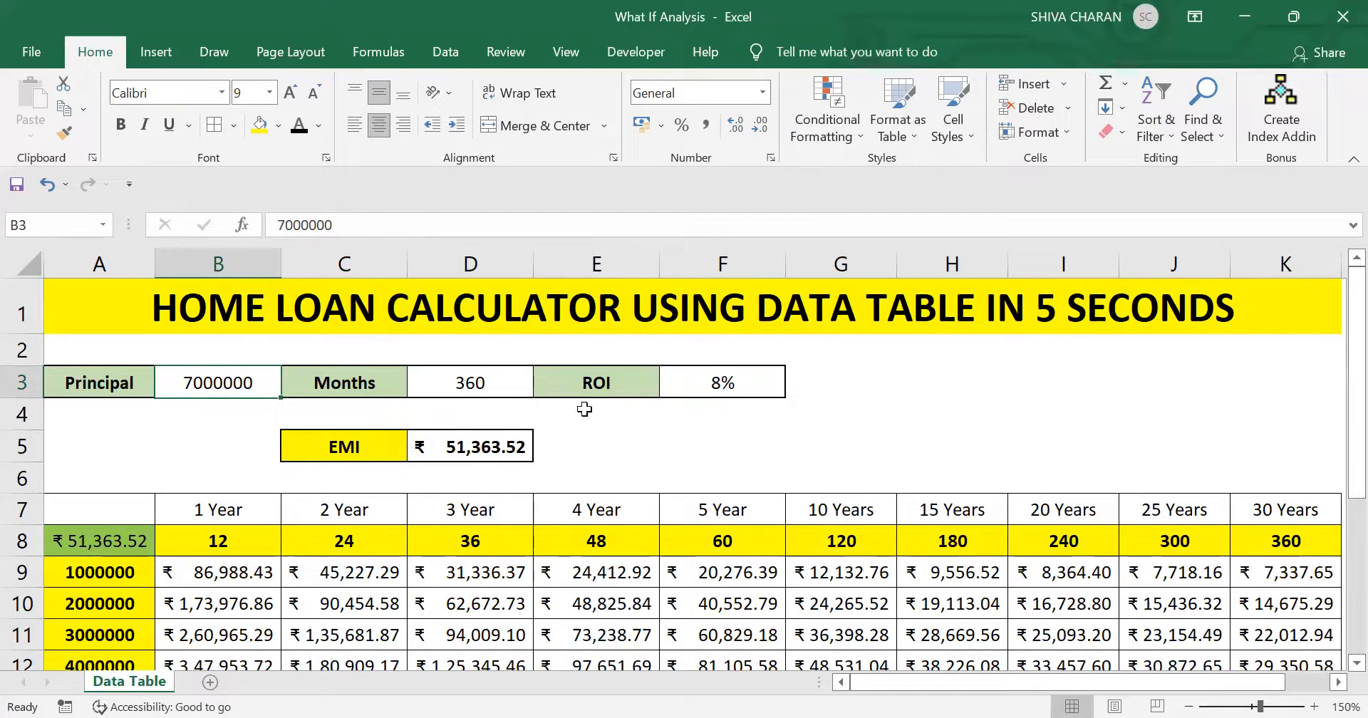
scroll(1019, 521, down, 1)
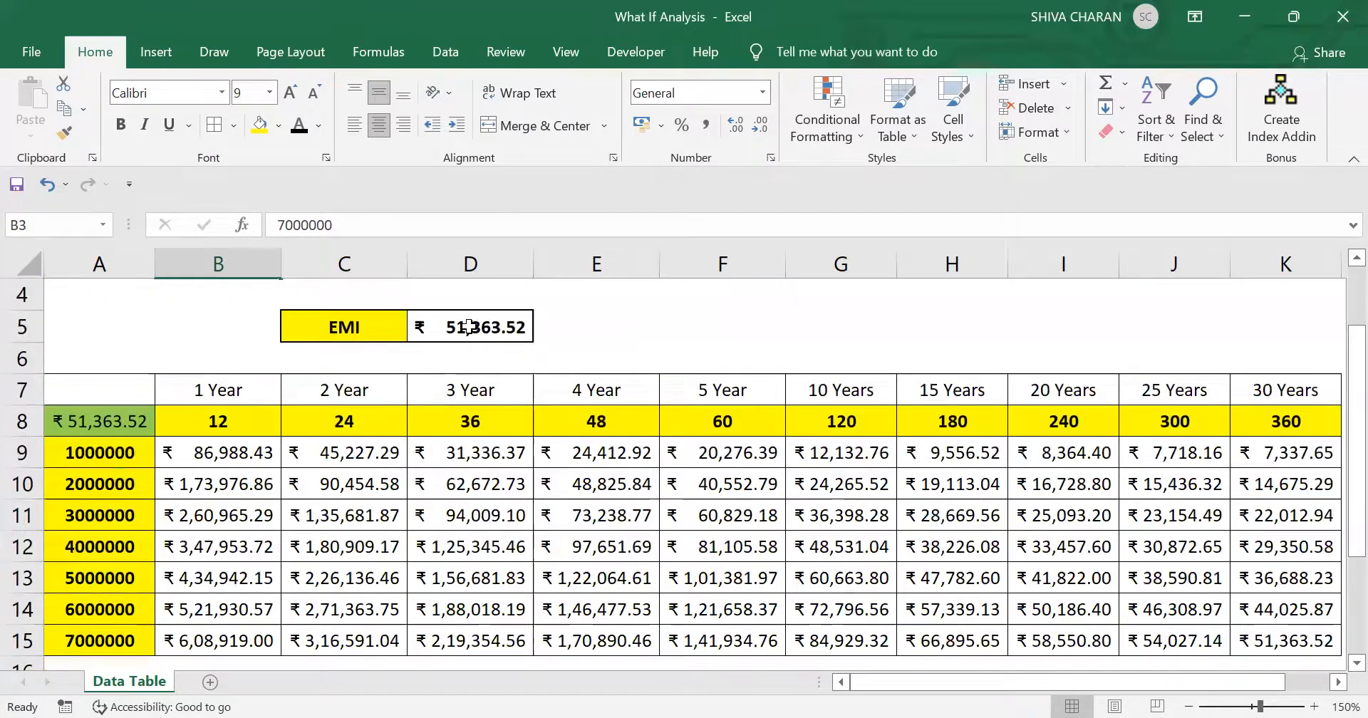
click(469, 327)
ctrl+click(1313, 641)
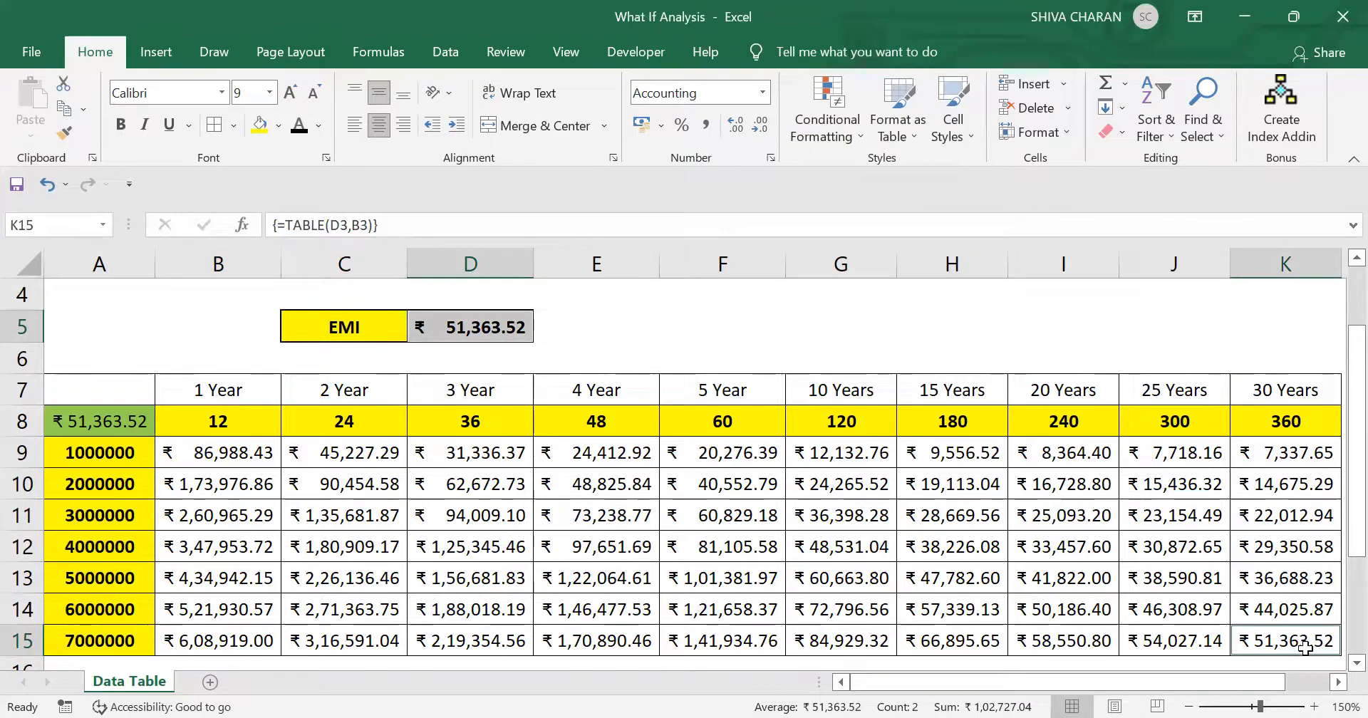
scroll(1212, 535, up, 1)
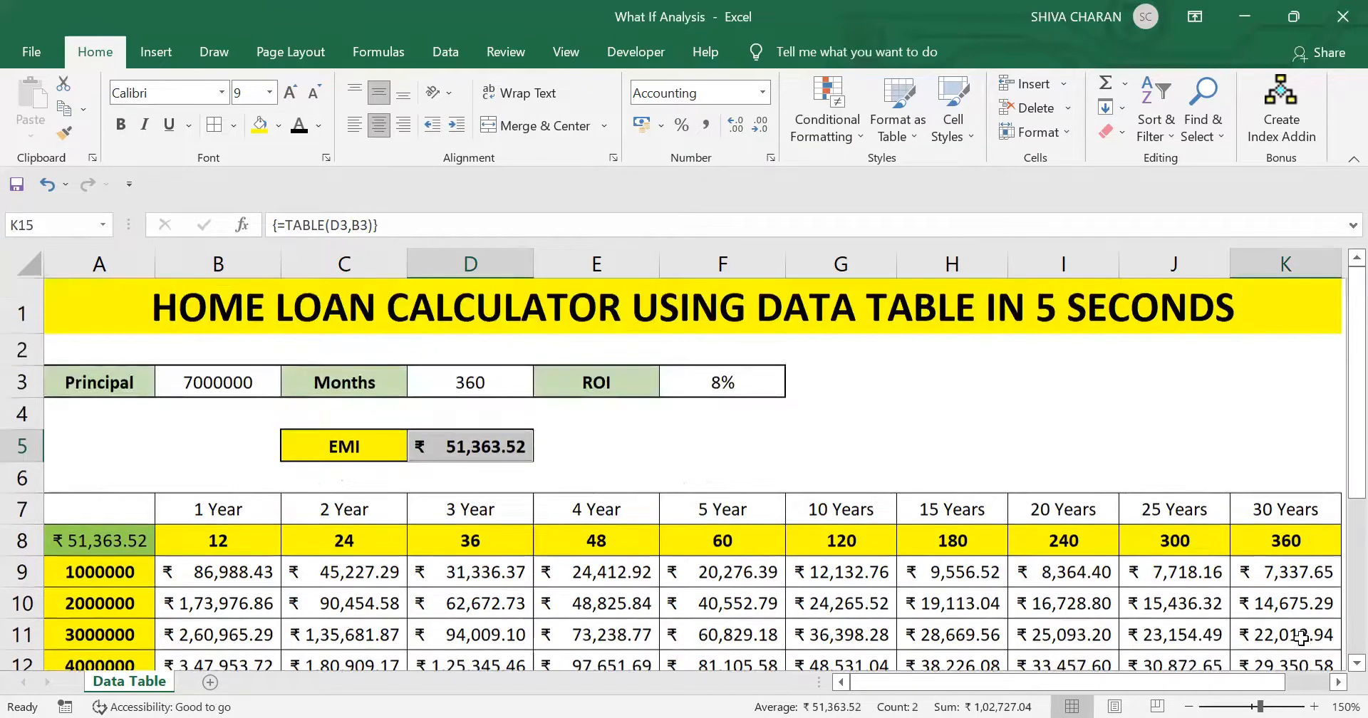
click(1129, 420)
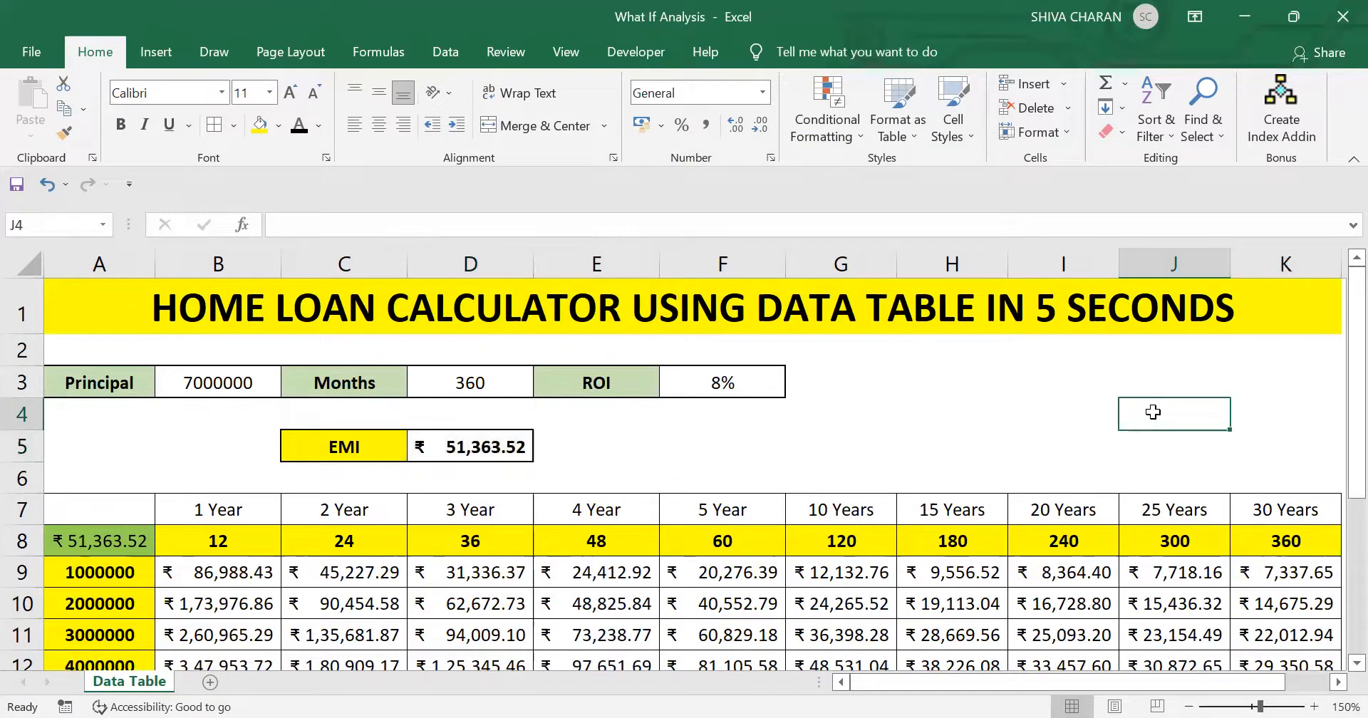
- Review the full range of data table results in B9:K15 and the EMI reference in A8
scroll(1097, 420, down, 1)
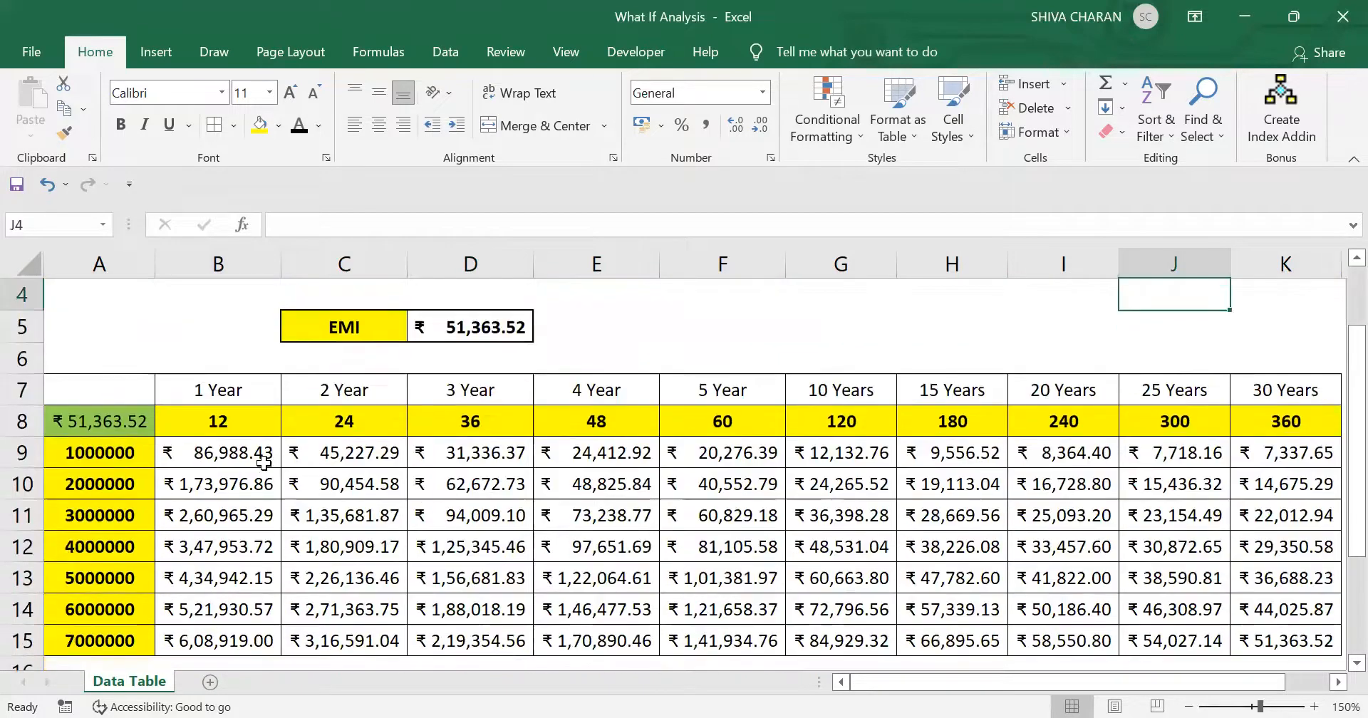
drag(239, 456, 1271, 628)
click(103, 421)
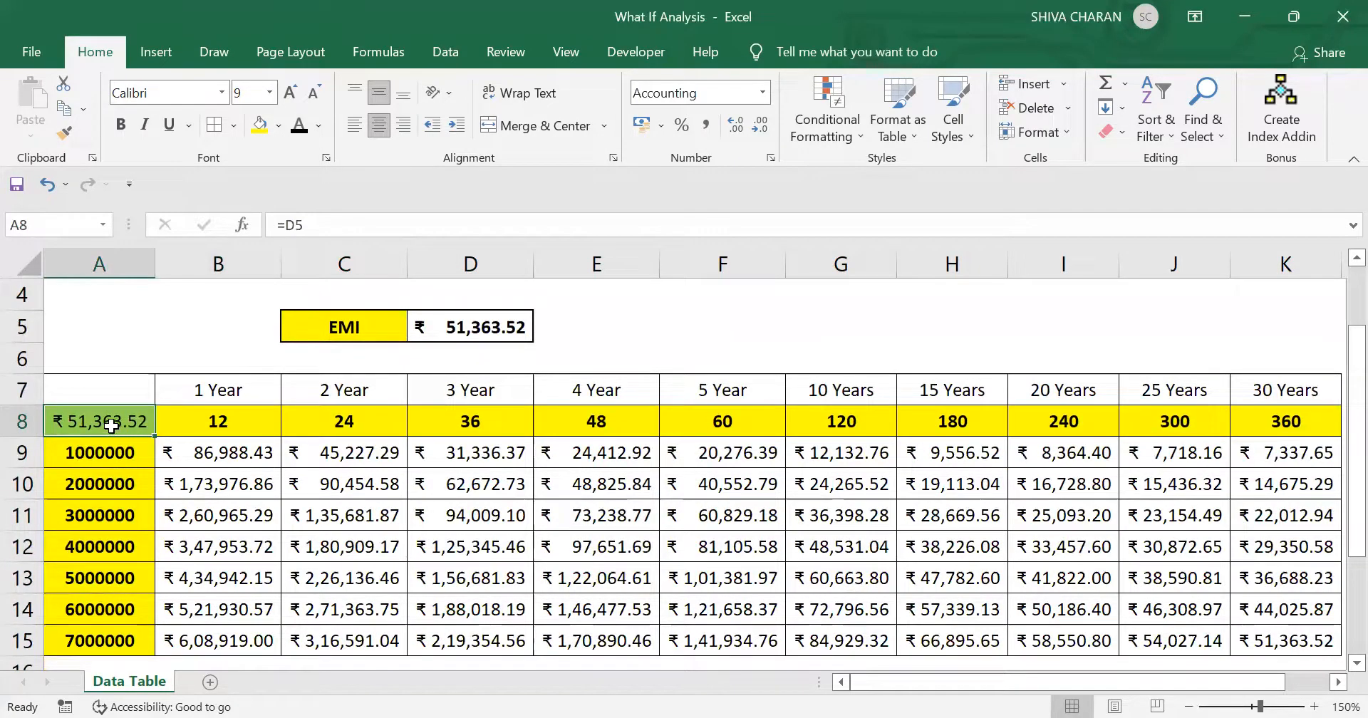
drag(188, 437, 1243, 640)
scroll(1243, 641, up, 1)
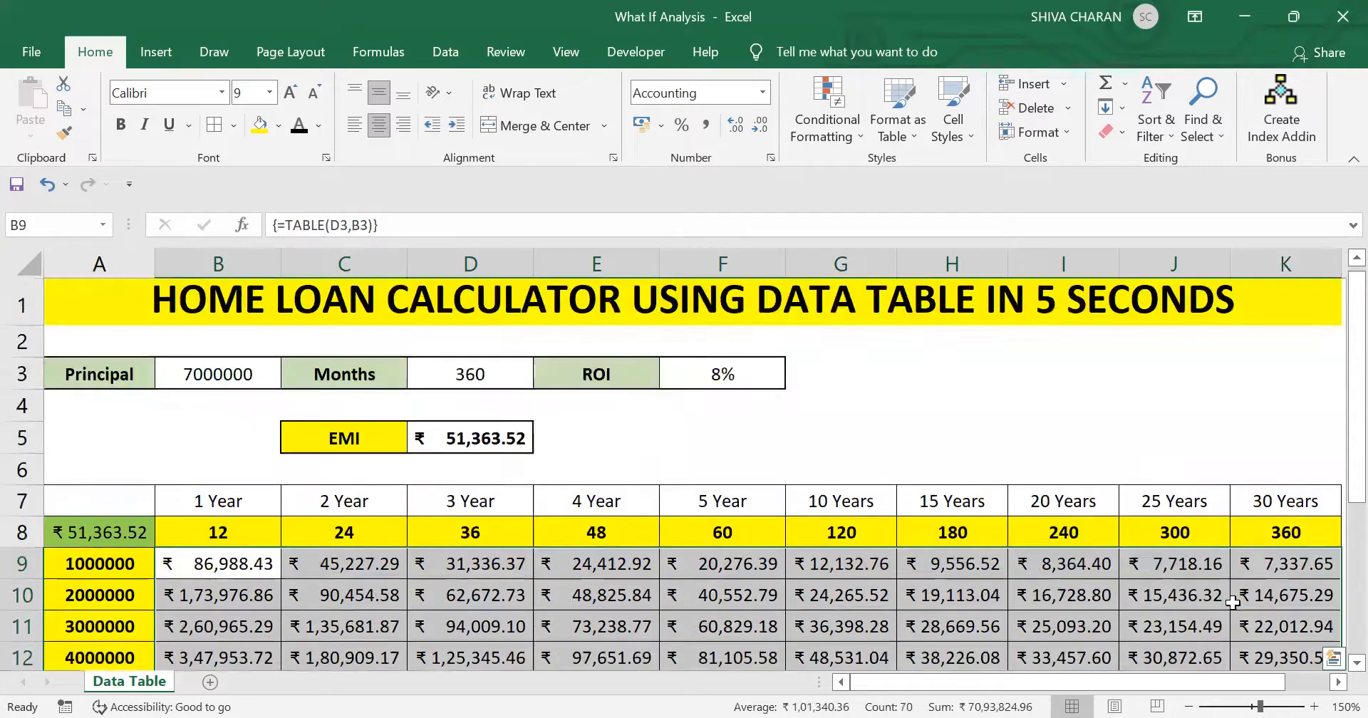
click(1109, 413)
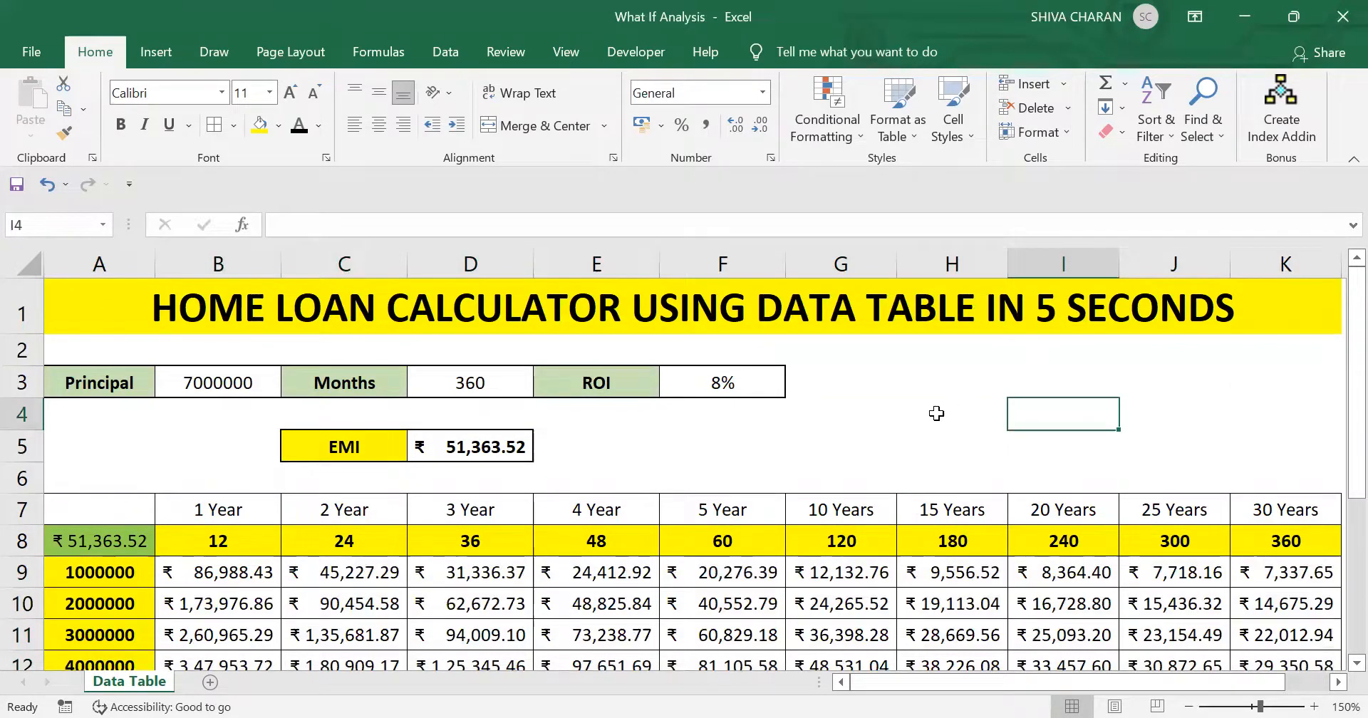
click(937, 413)
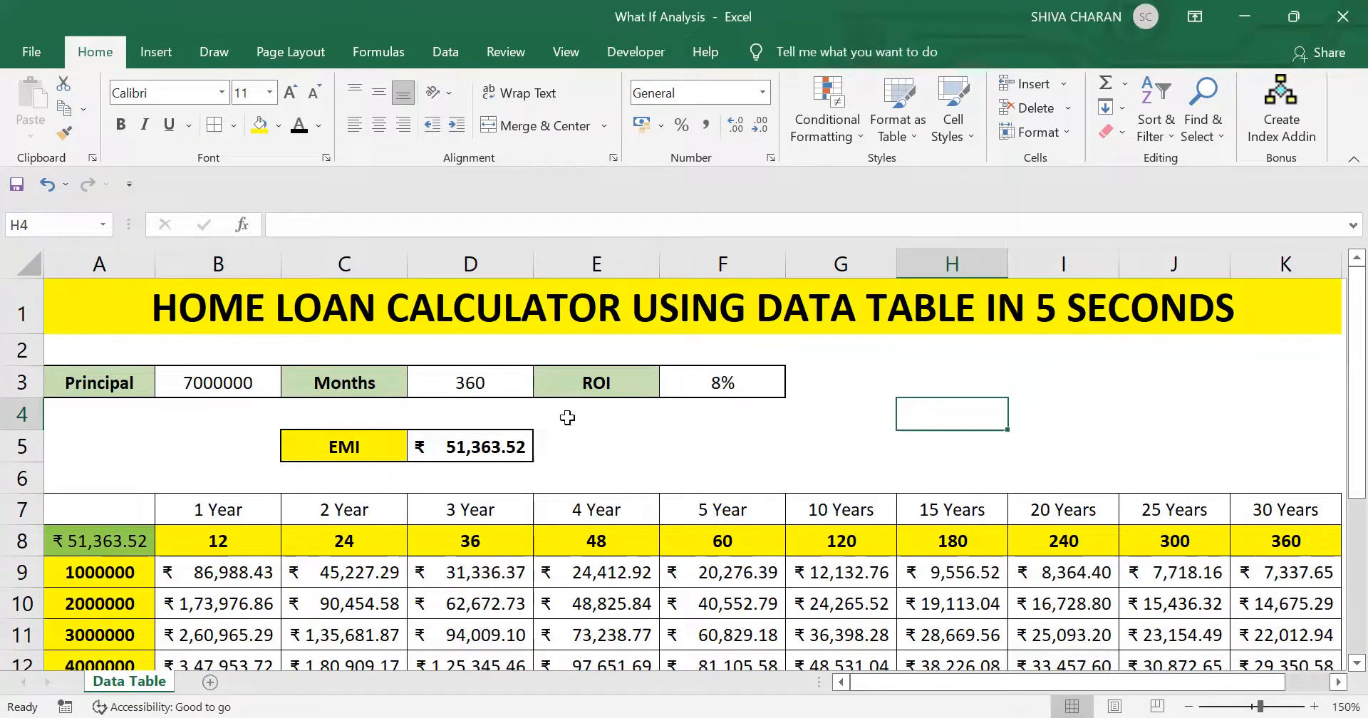
drag(149, 310, 1069, 634)
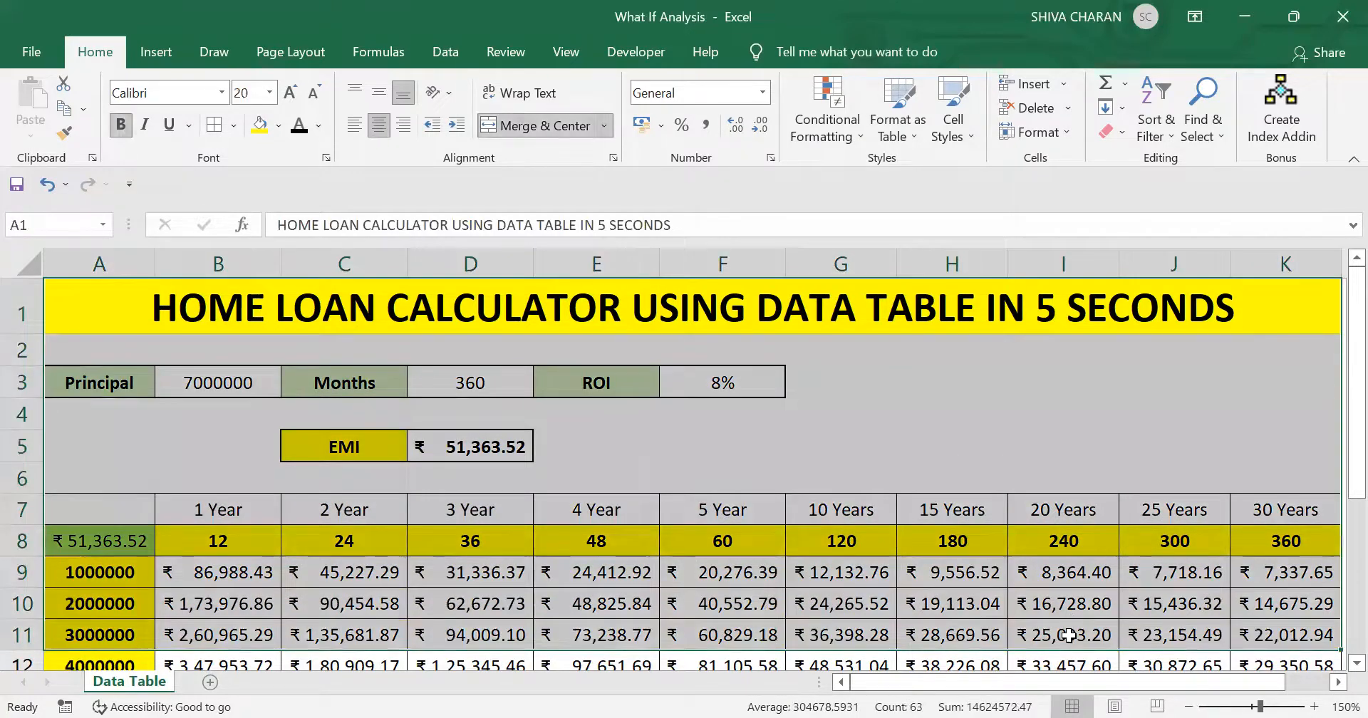
click(1019, 416)
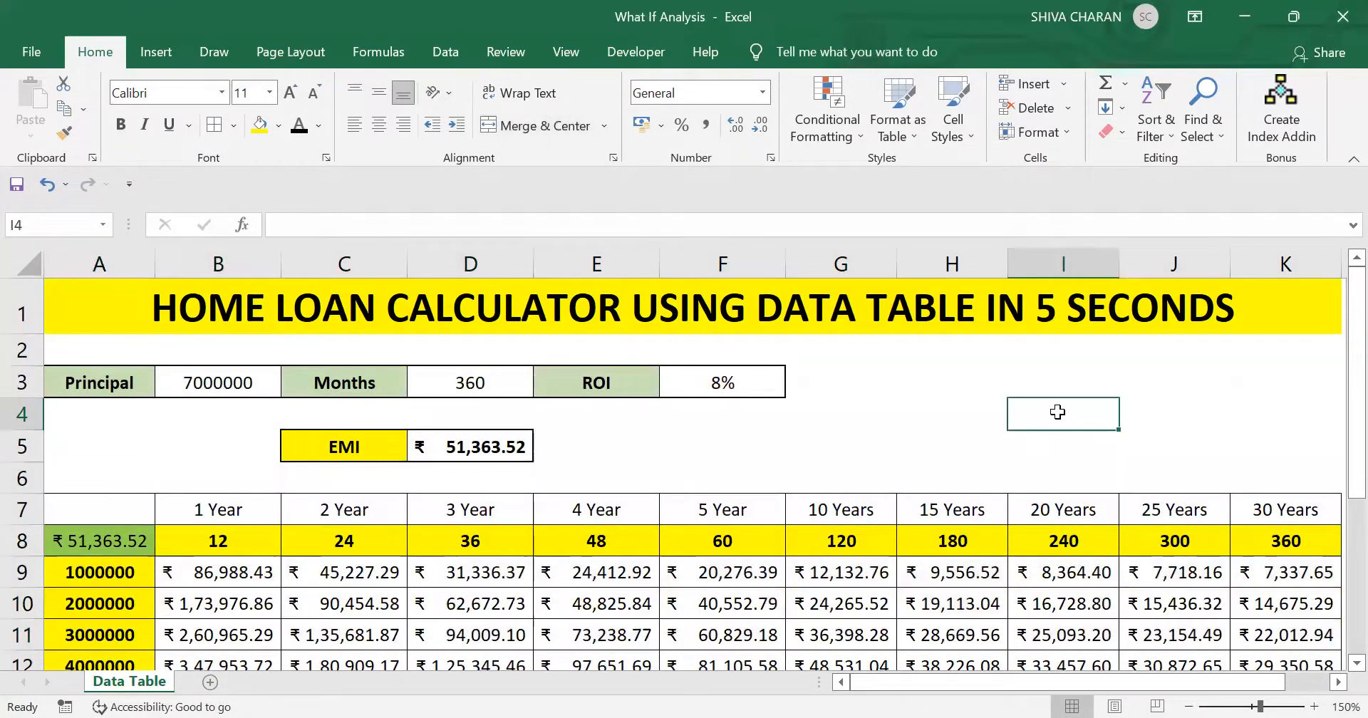